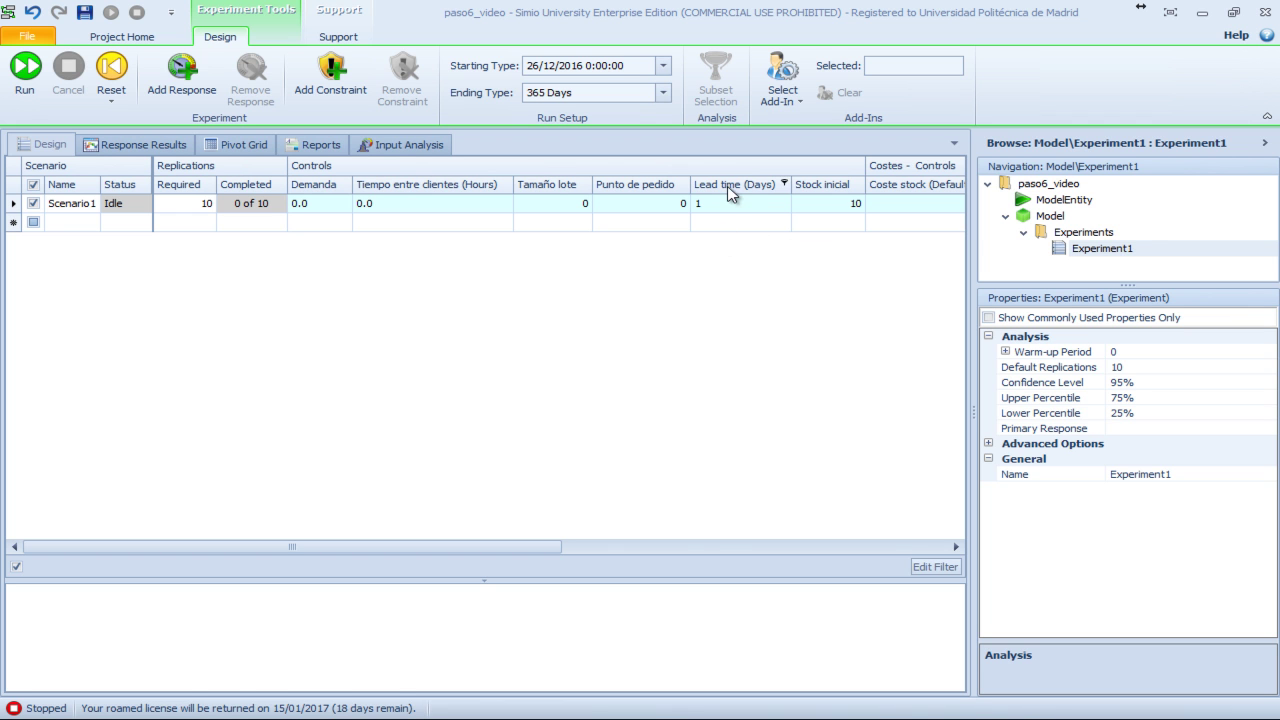
In the model's property definitions, set the category name of rpLeadTime to "Política"
left_click(643, 201)
left_click(590, 202)
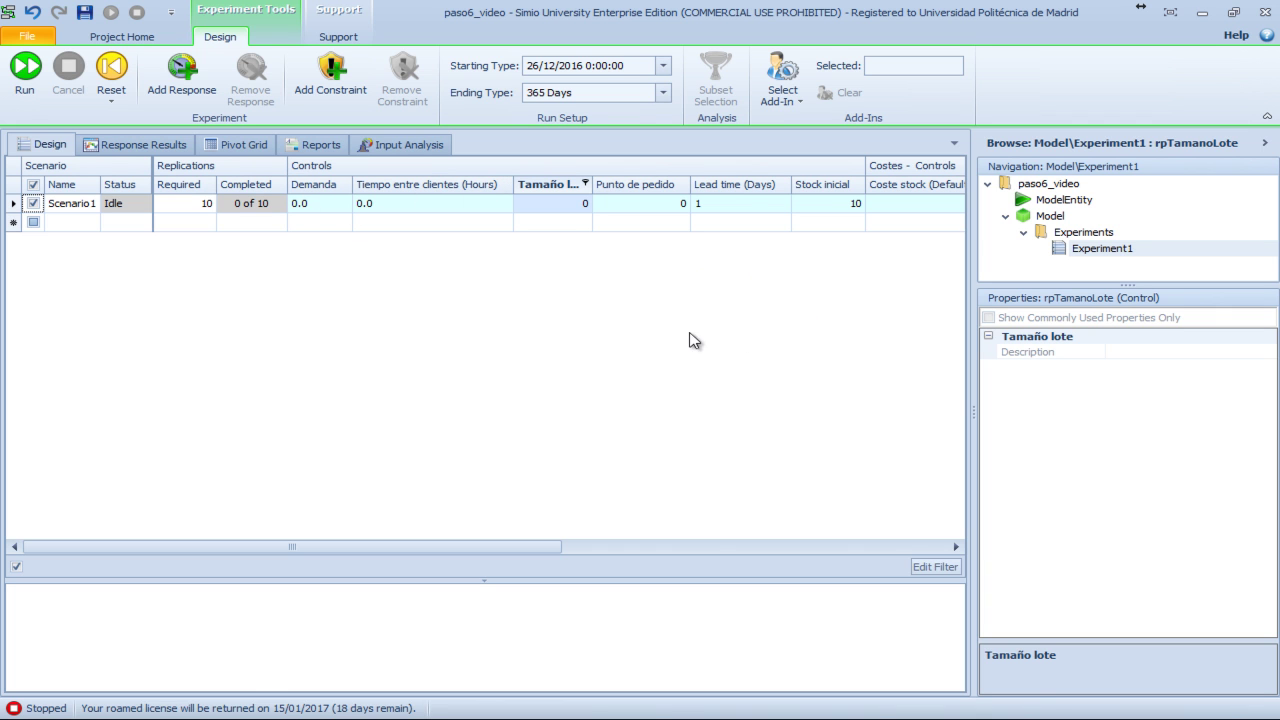
left_click(1068, 242)
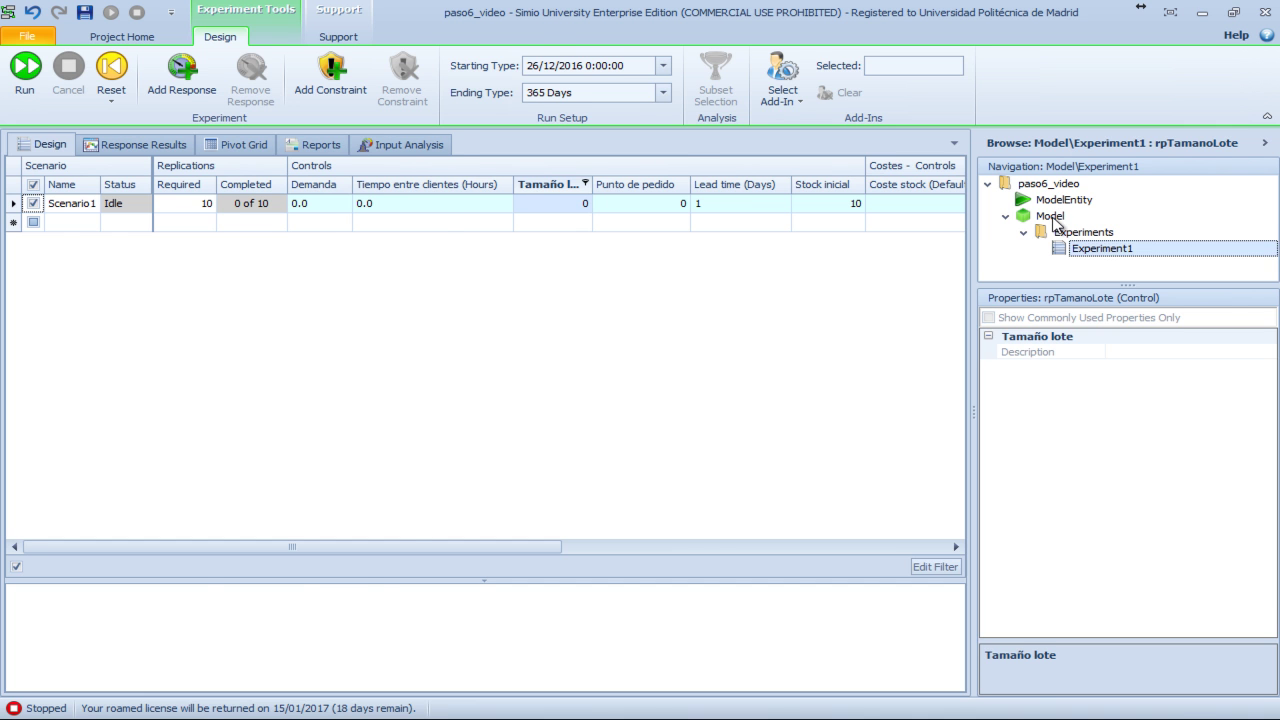
left_click(1050, 216)
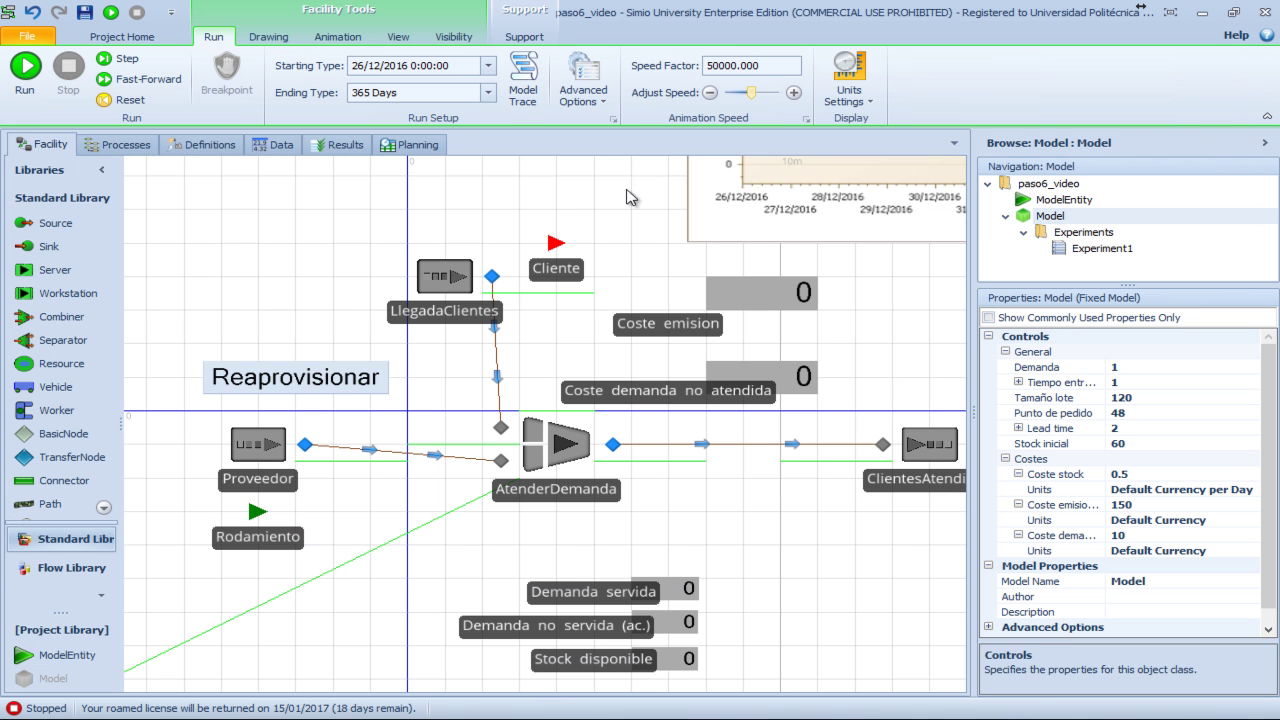
left_click(227, 147)
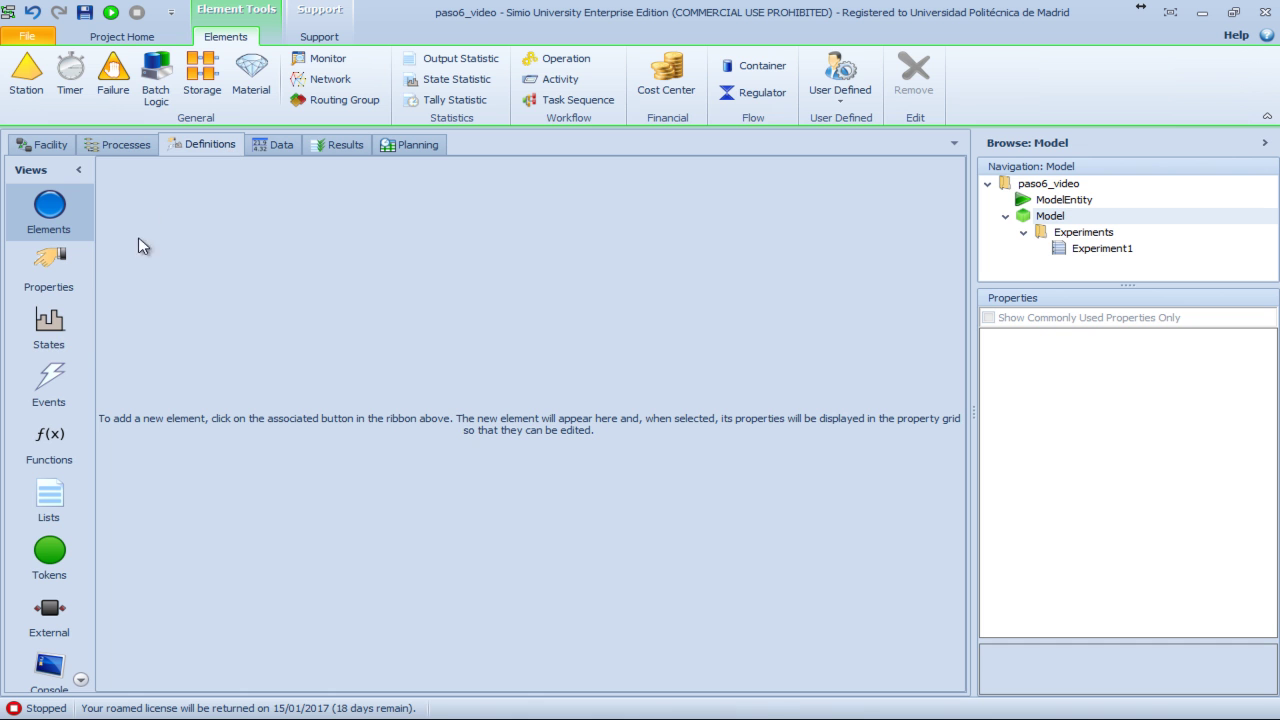
left_click(49, 280)
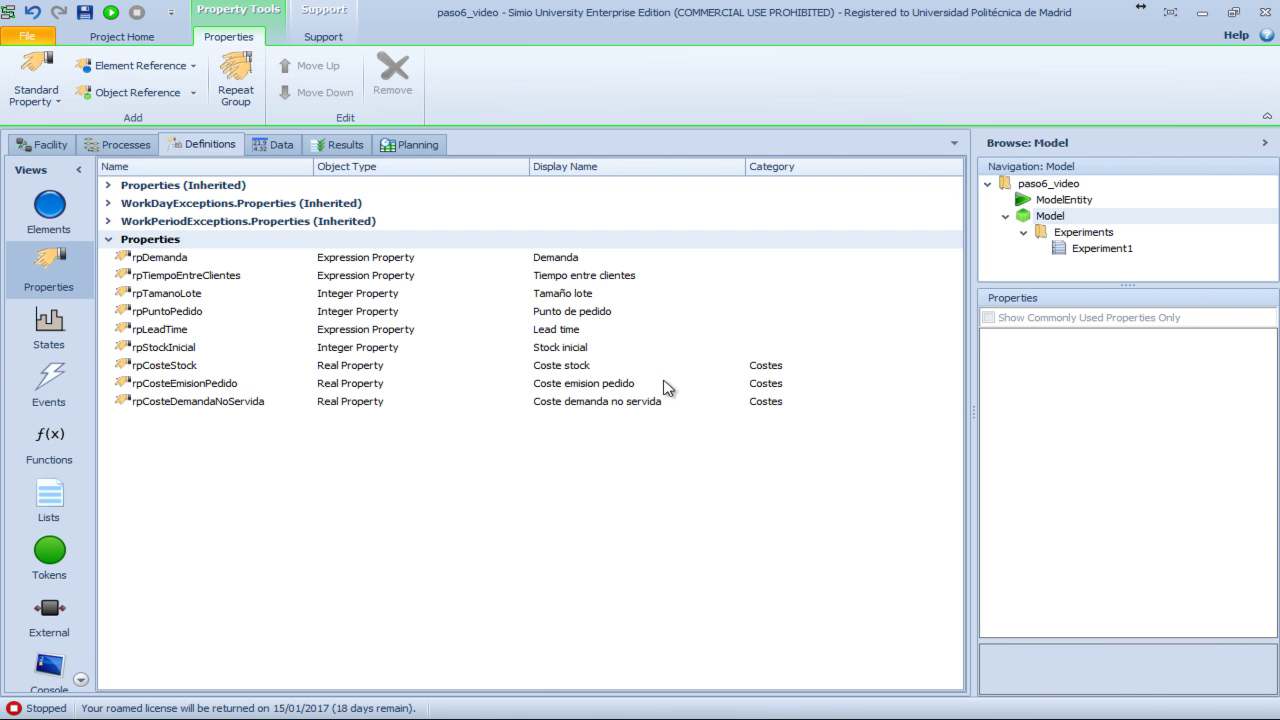
left_click(768, 333)
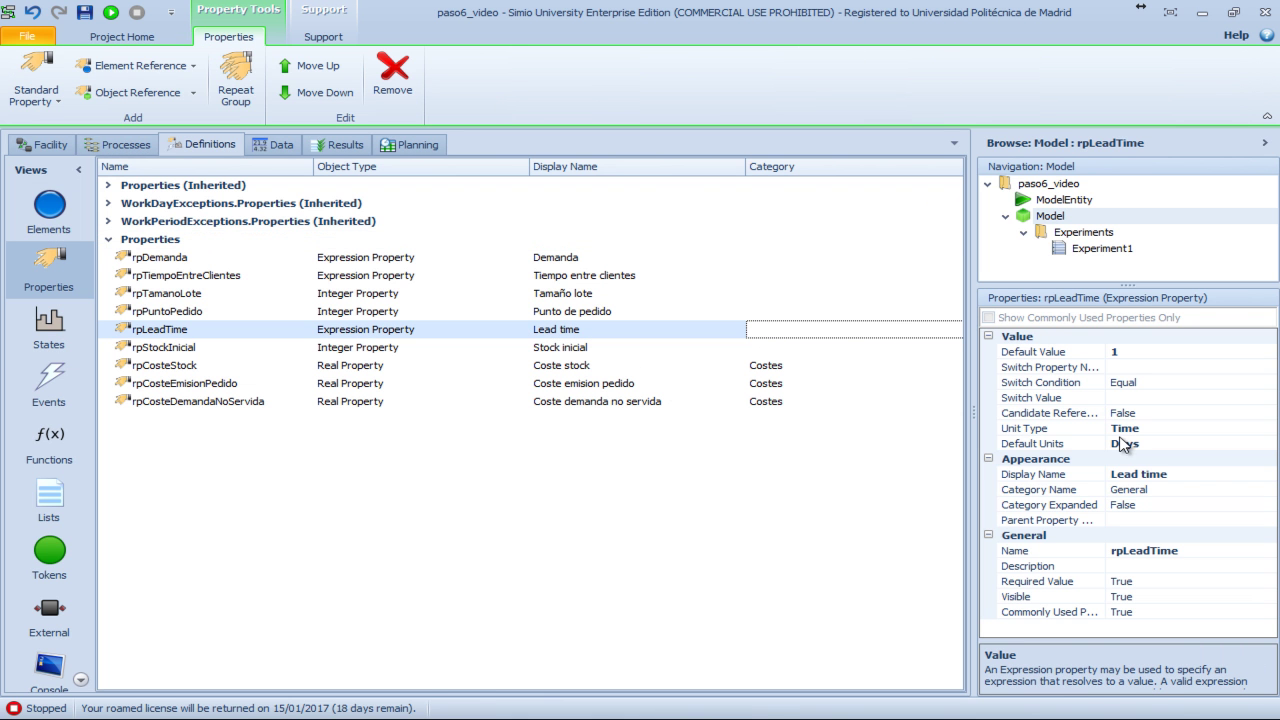
left_click(1195, 488)
double_click(1195, 488)
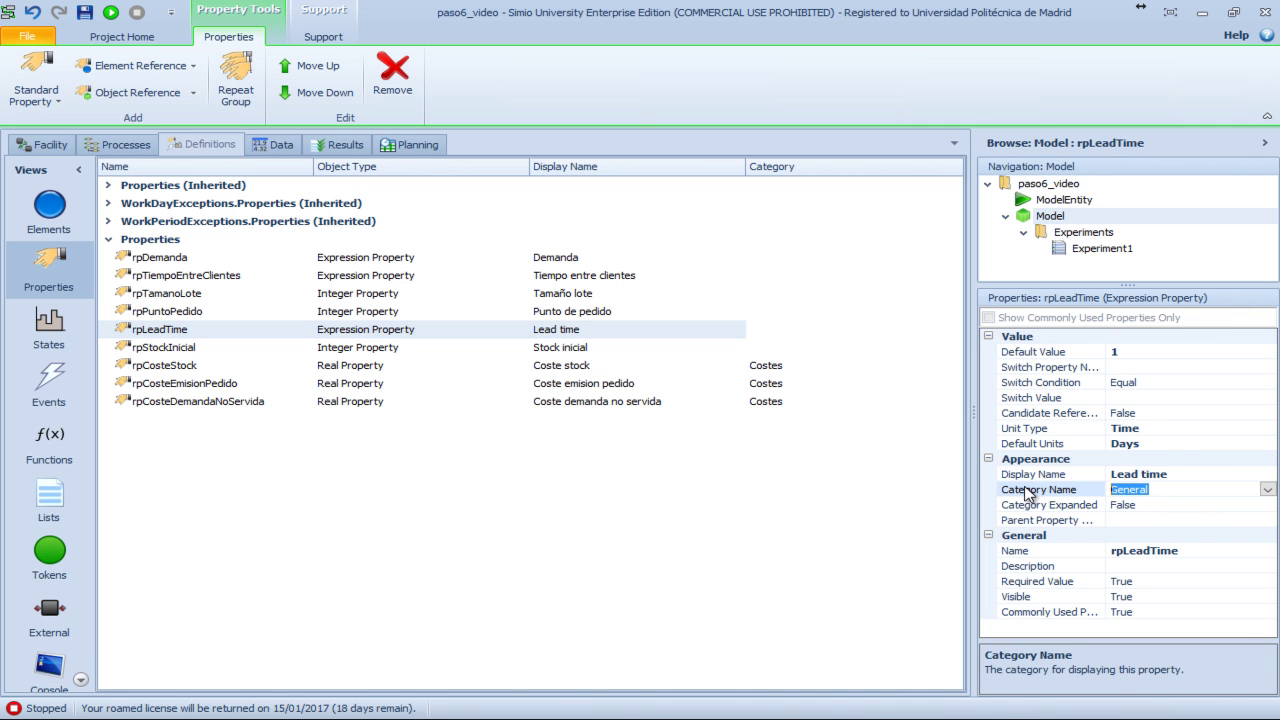
type("Política")
key("Return")
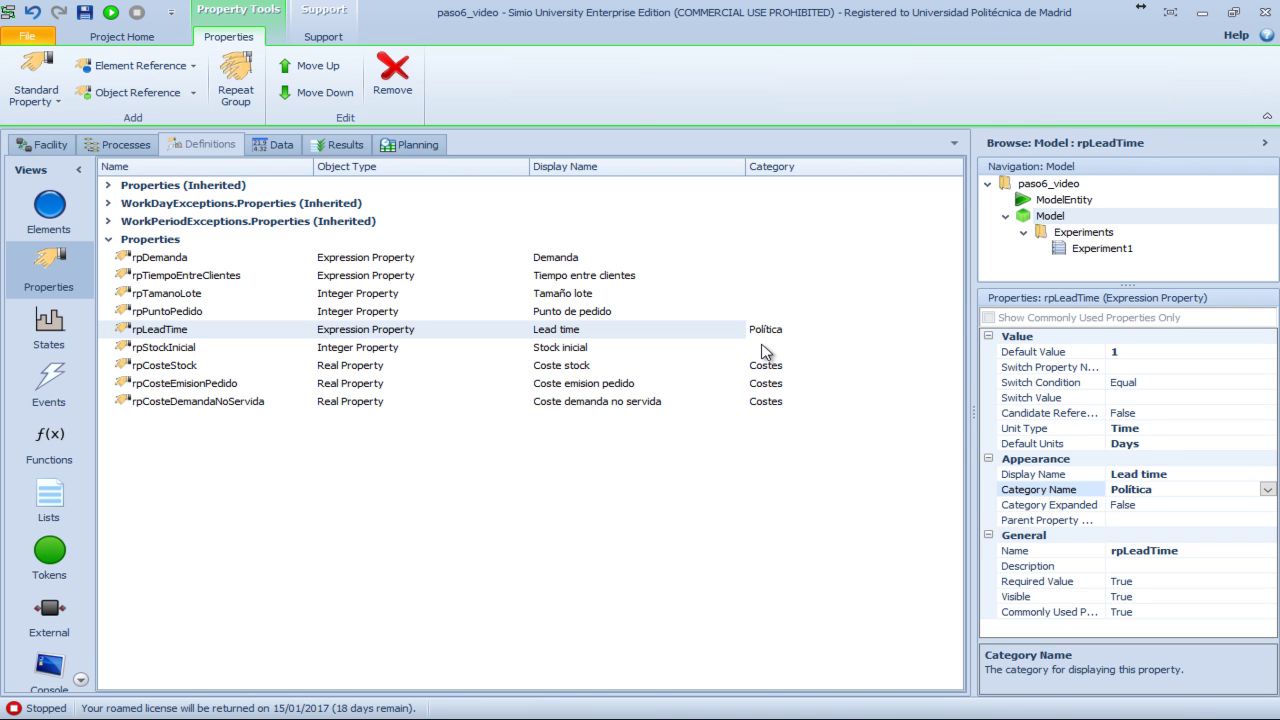
Assign the rpPuntoPedido property to the "Política" category
left_click(762, 311)
left_click(1240, 462)
left_click(992, 454)
type("Po")
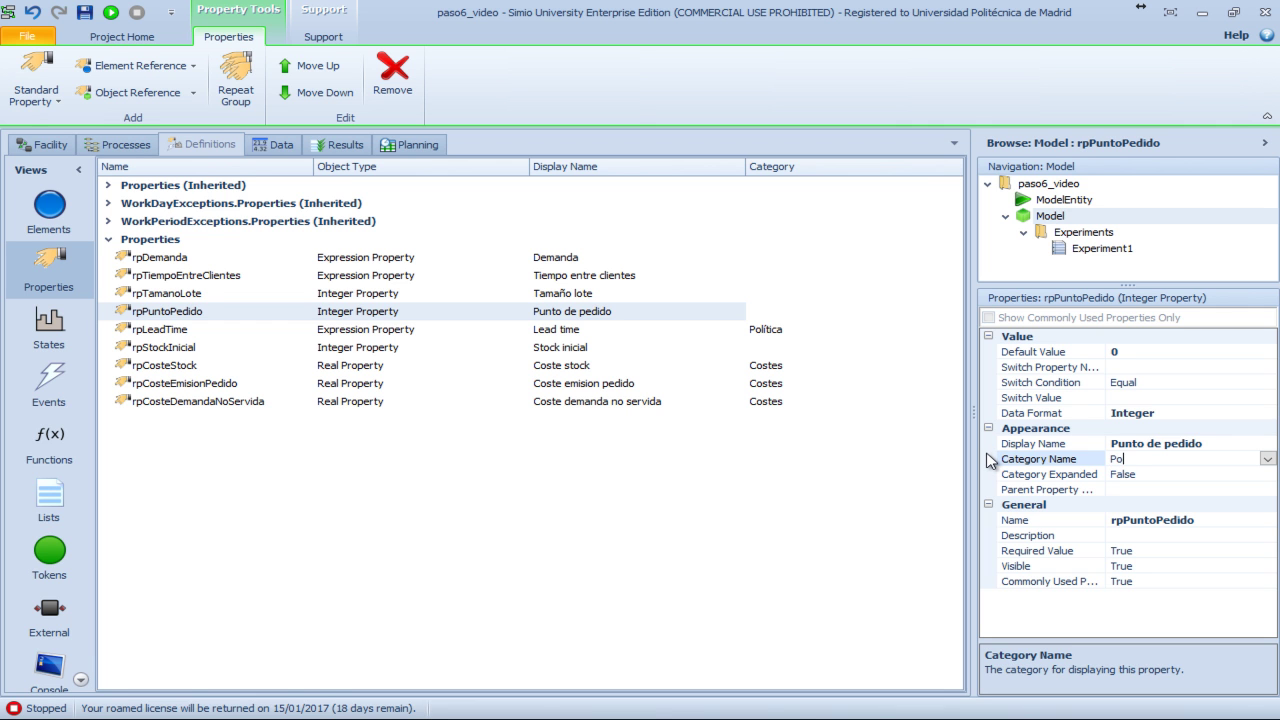
type("lítica")
key("Return")
Return to the model's facility view and inspect the General, Política and Costes control groups by collapsing and expanding them
left_click(72, 148)
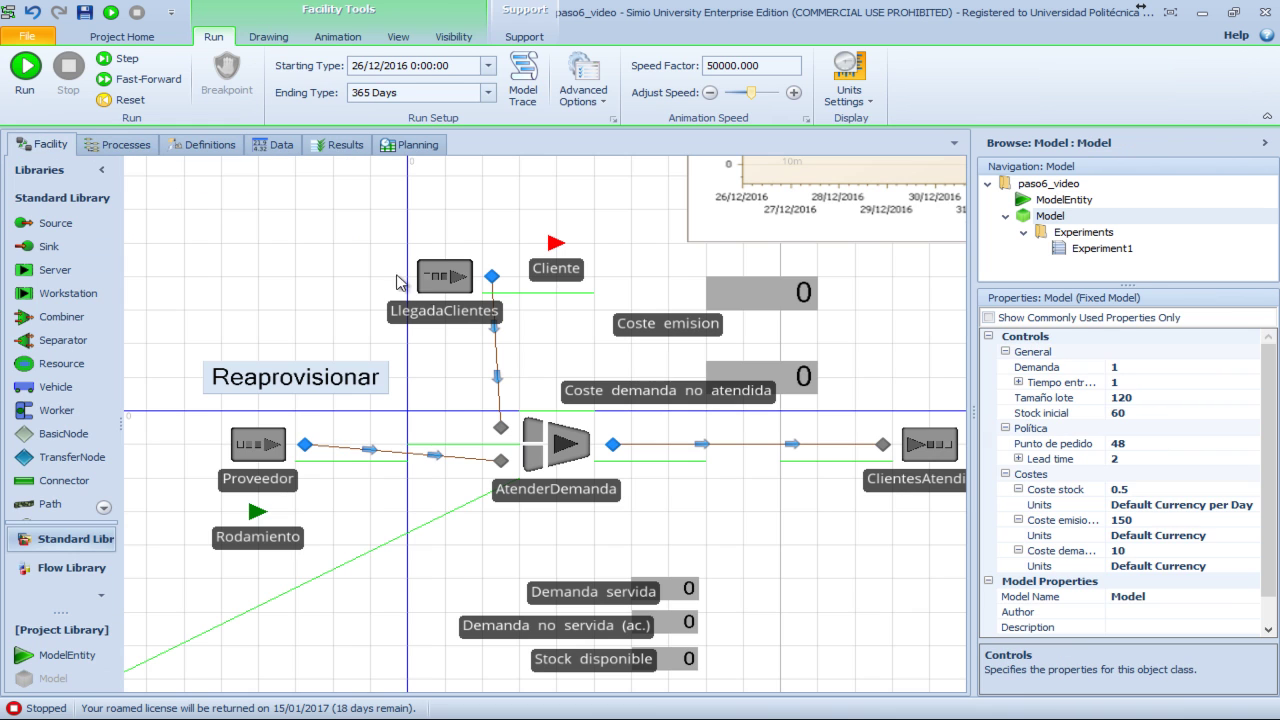
left_click(1005, 351)
left_click(1005, 366)
left_click(1022, 382)
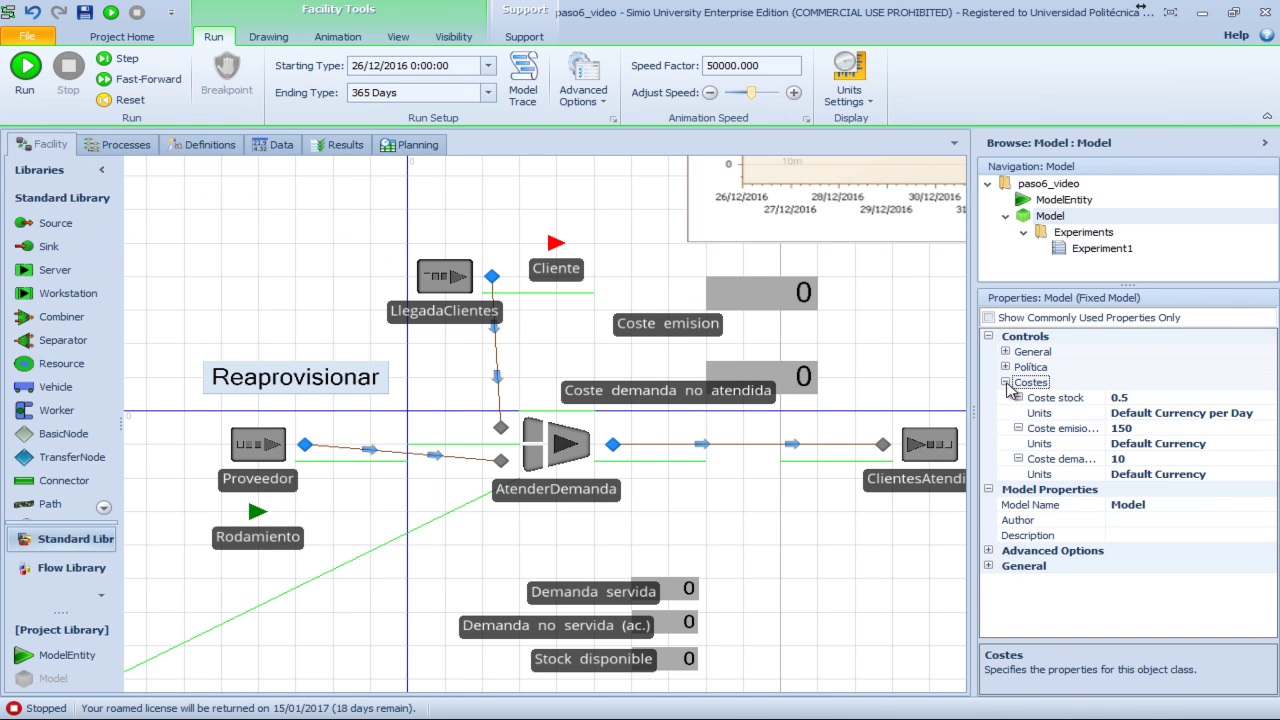
left_click(1005, 382)
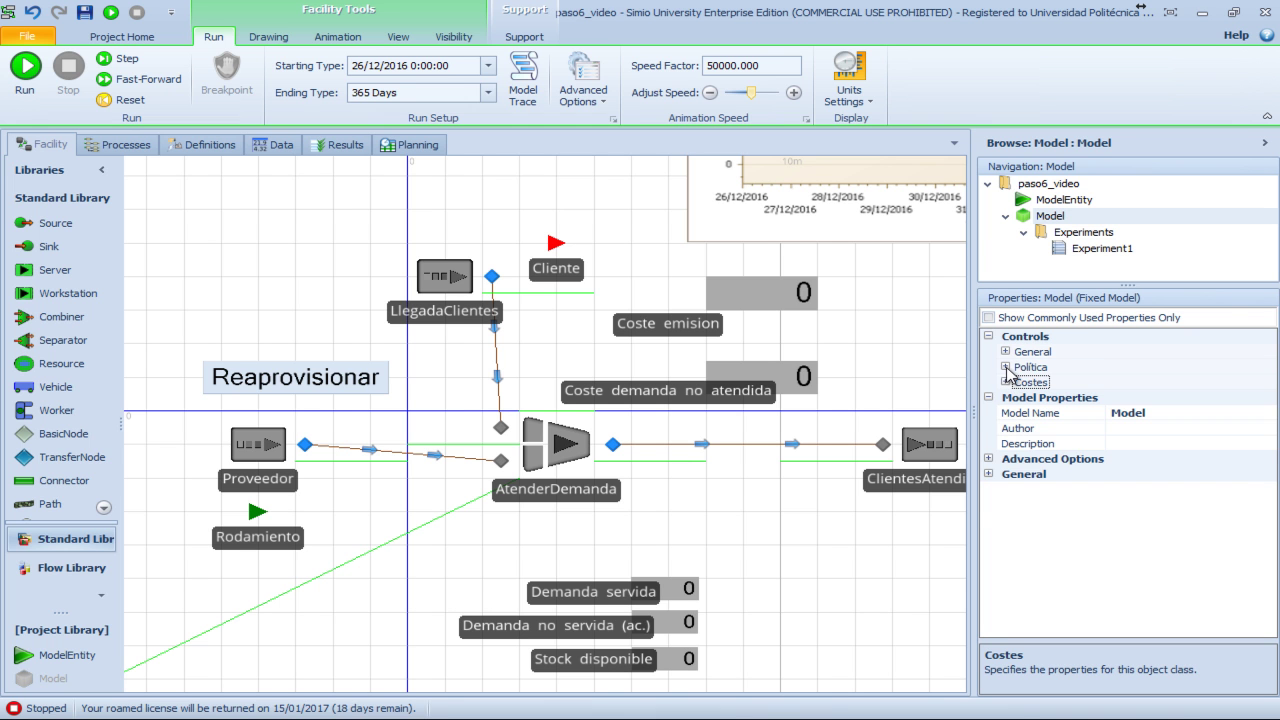
left_click(1006, 367)
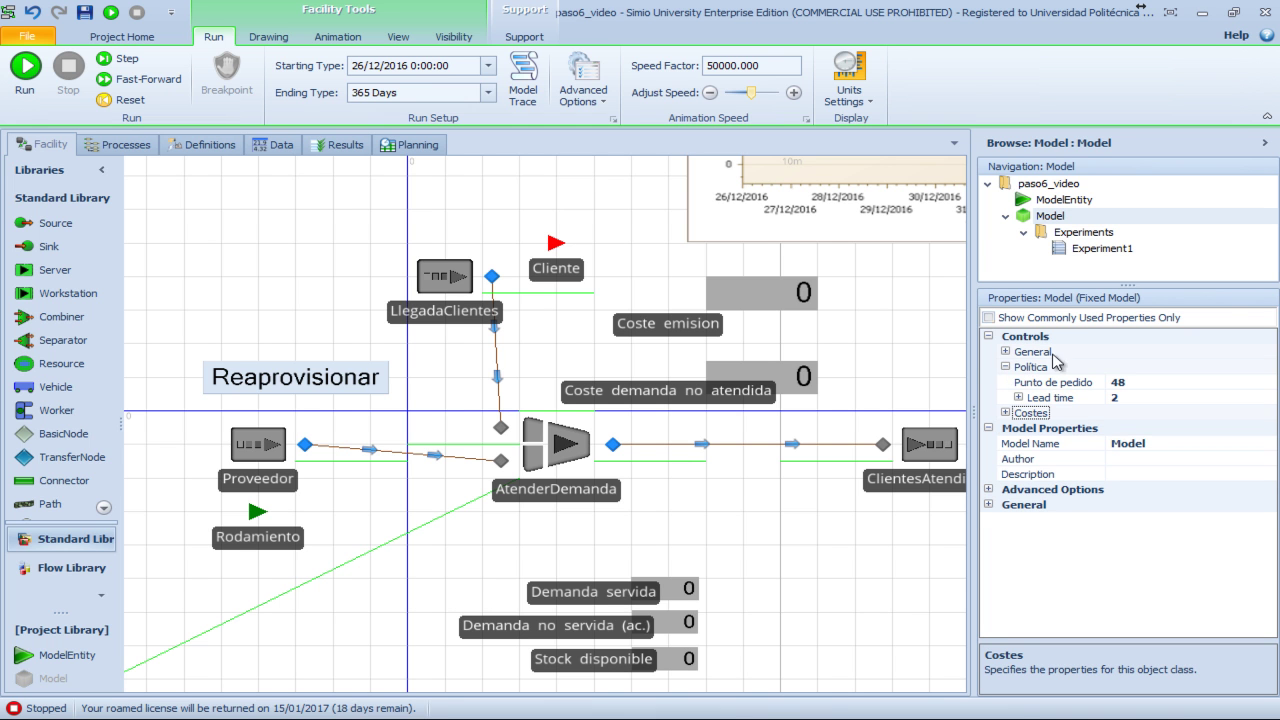
Open Experiment1 and narrow the control columns up to Punto de pedido in the scenario table
double_click(1121, 253)
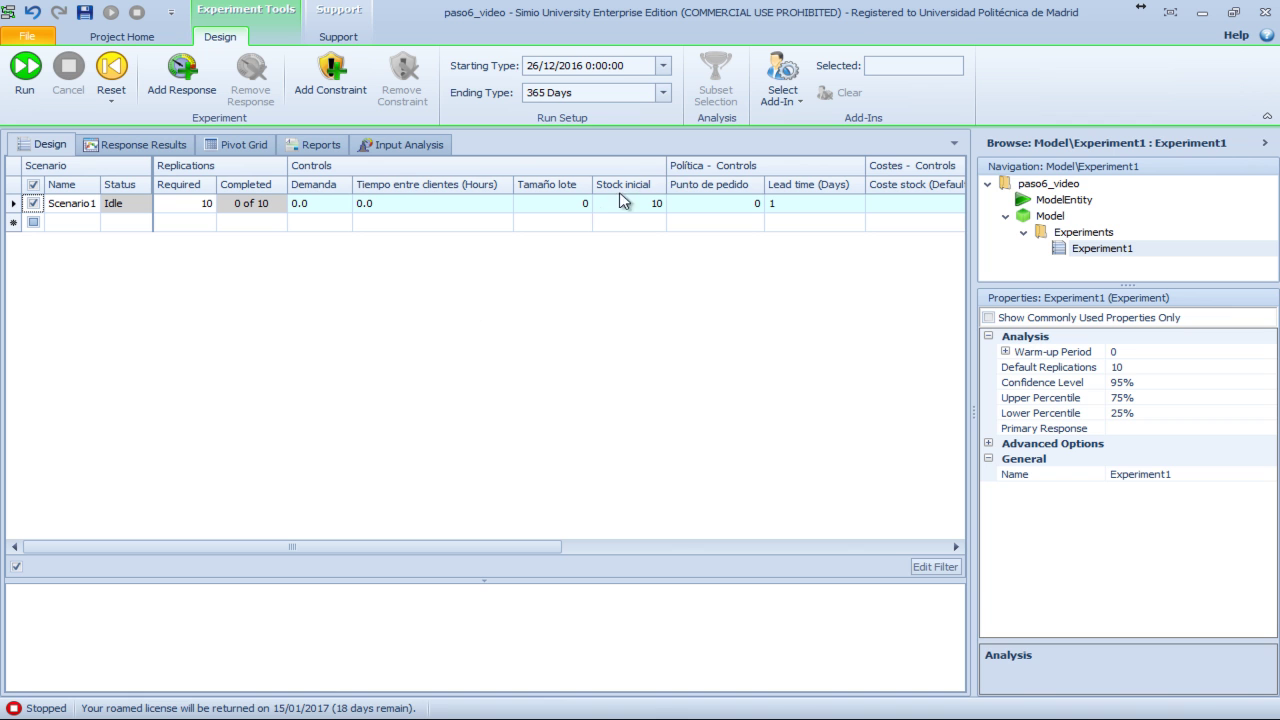
left_click_drag(668, 165, 654, 165)
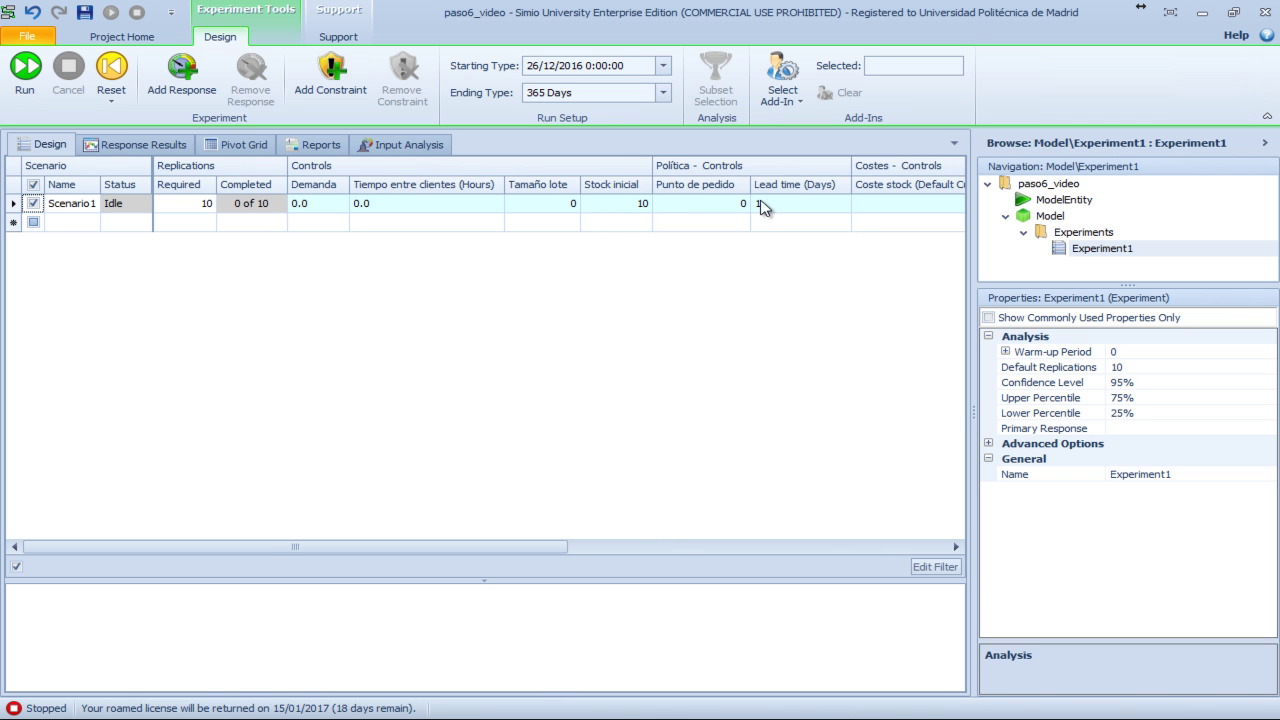
left_click_drag(748, 183, 724, 183)
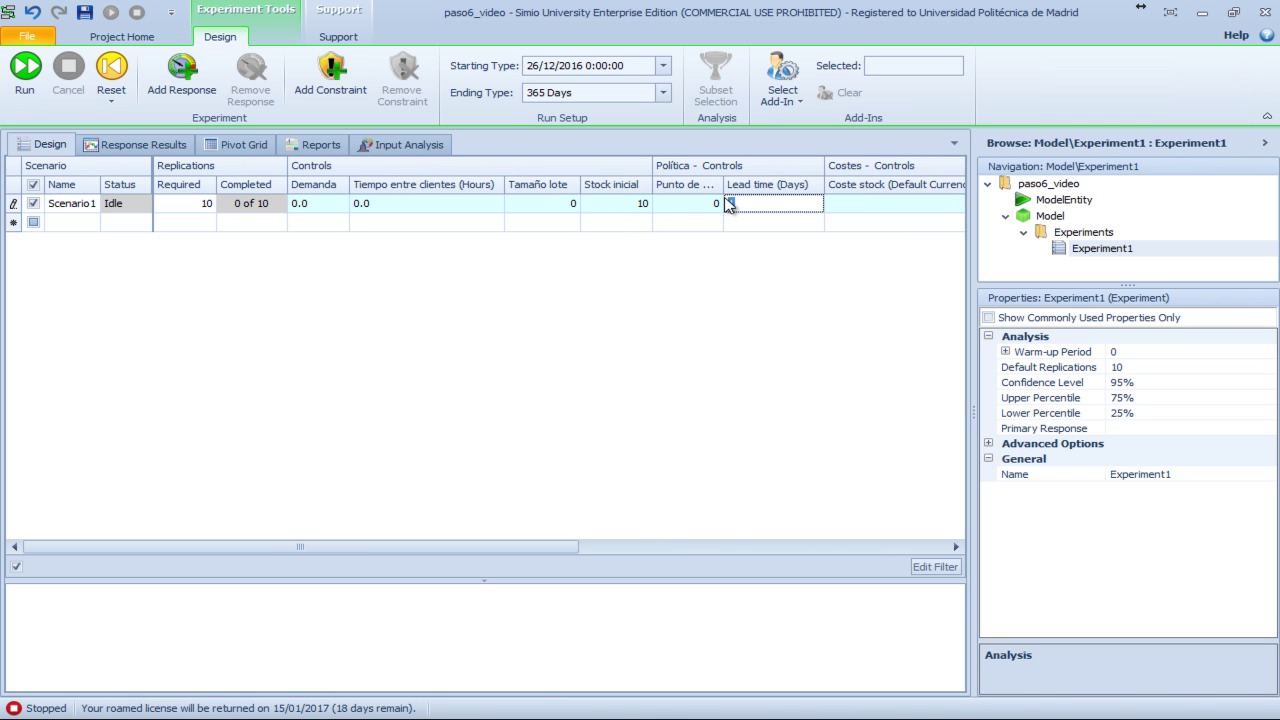
left_click(765, 200)
Set Scenario1's Demanda control to random.uniform(8,12)
left_click(343, 208)
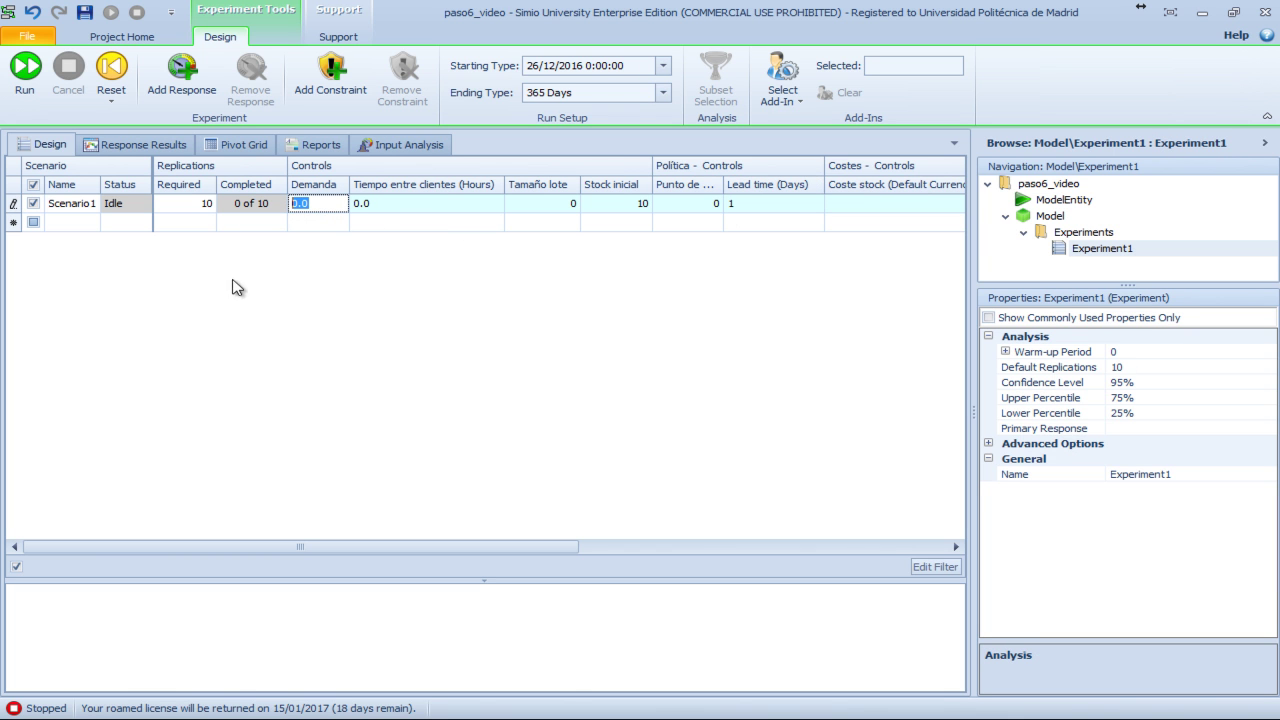
type("random.")
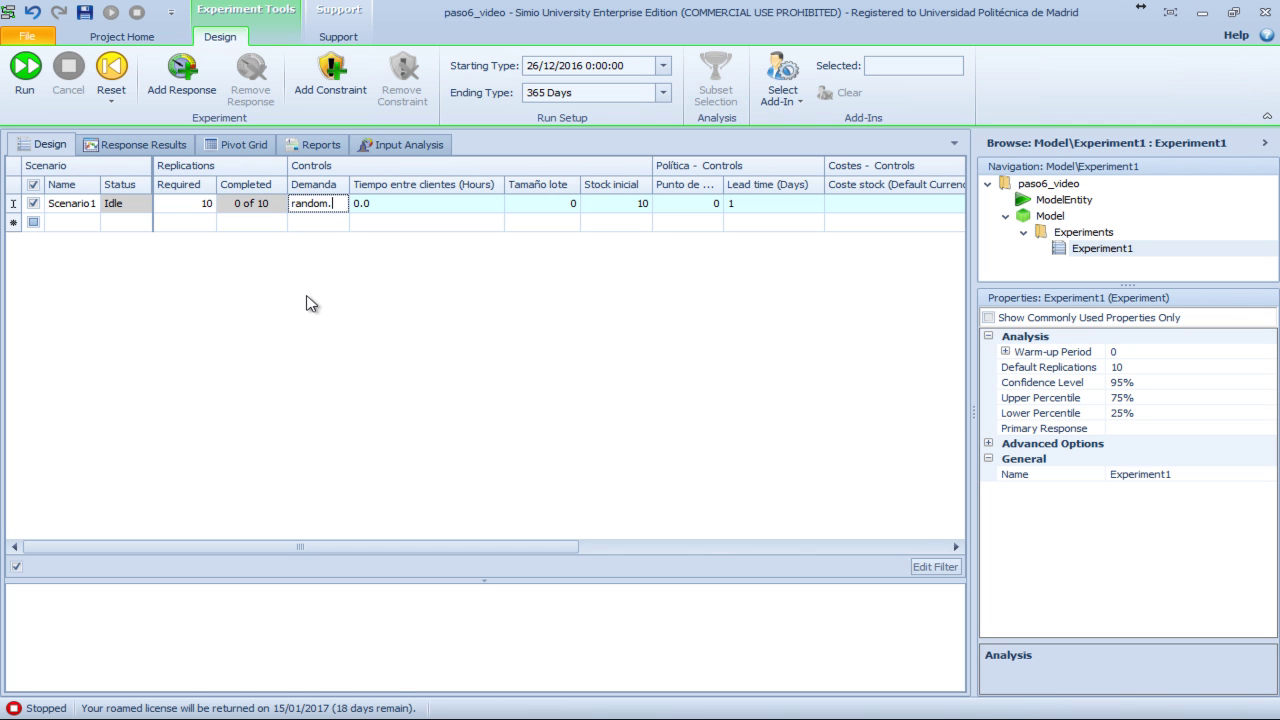
type("uniform(8,12)")
key("Return")
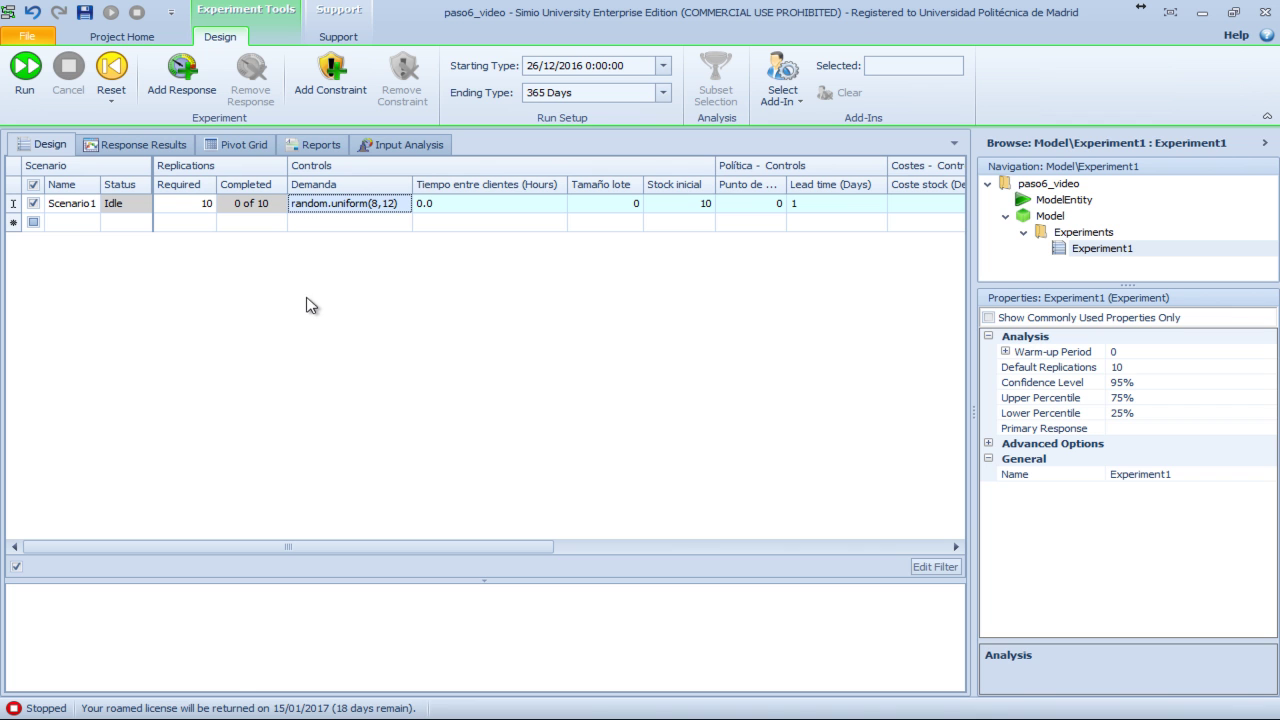
Widen the Demanda column and wrap Scenario1's demand expression in math.round, giving math.round(random.uniform(8,12))
left_click_drag(414, 188, 510, 205)
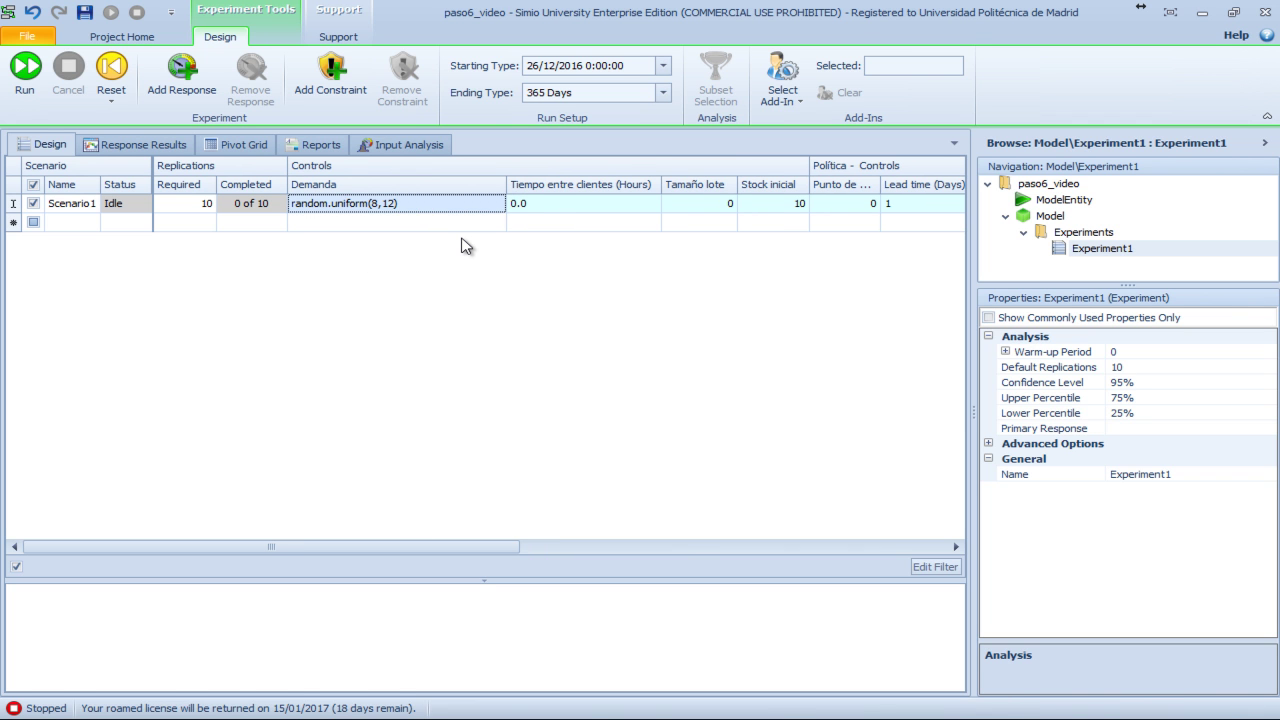
left_click(448, 205)
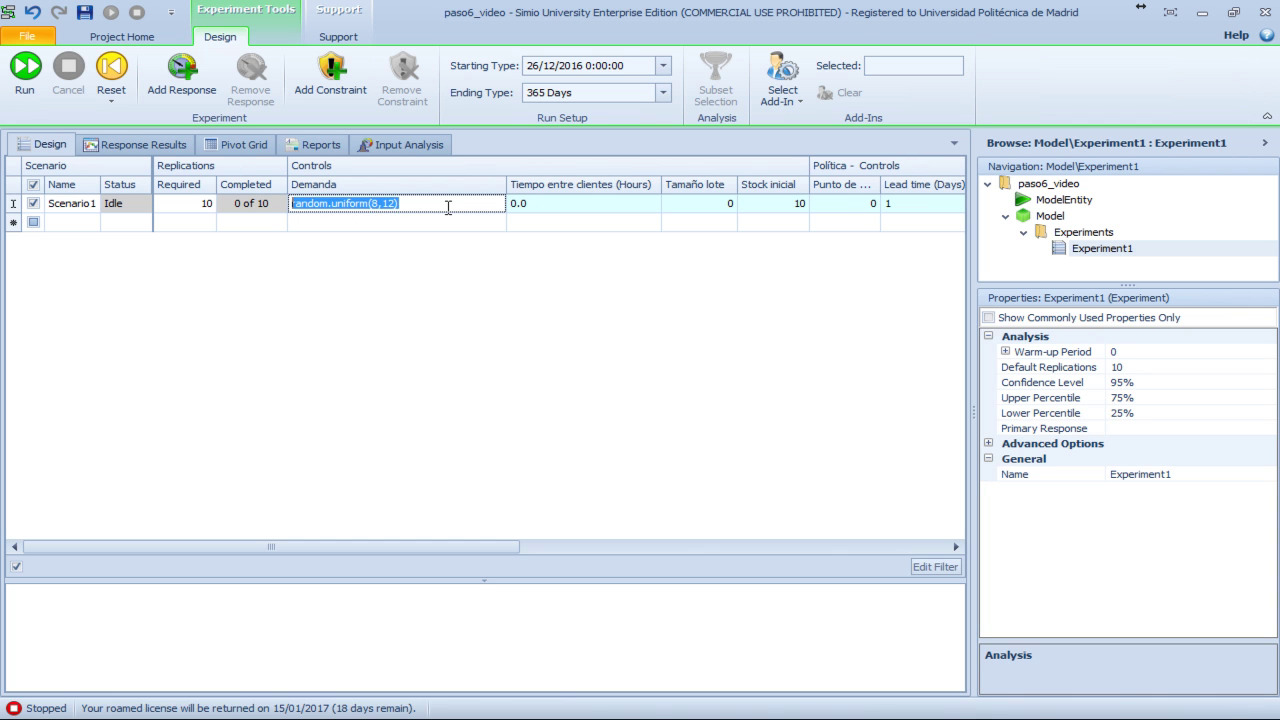
key("Home")
type("math.round")
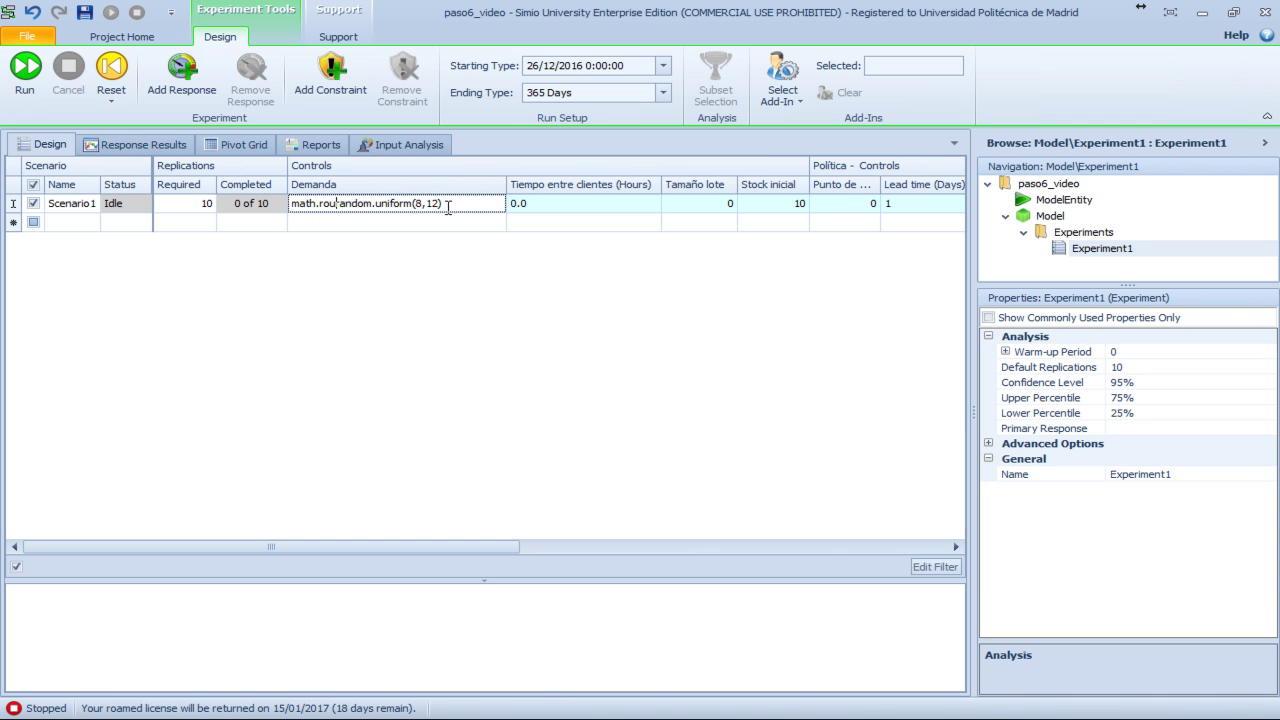
type("(")
key("End")
type(")")
key("Return")
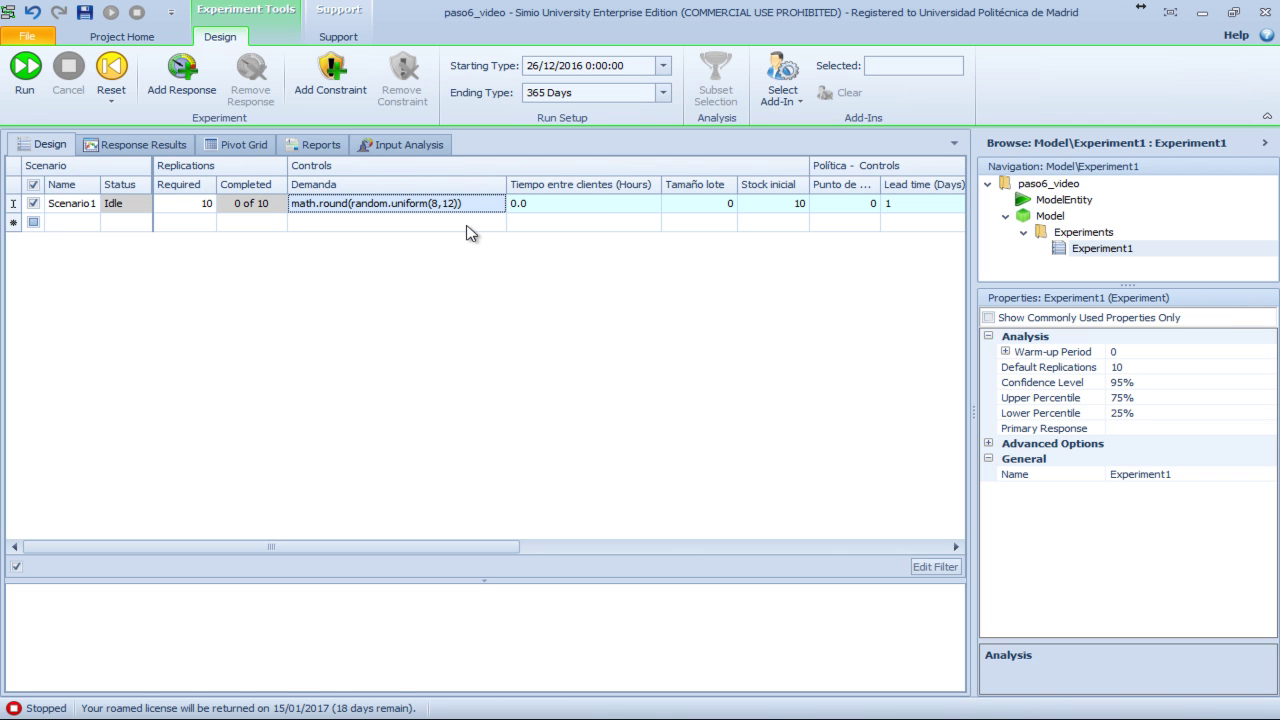
Set the limits of Demanda's uniform distribution to 7.5 and 12.5, and narrow the Demanda column
left_click(437, 204)
left_click(440, 203)
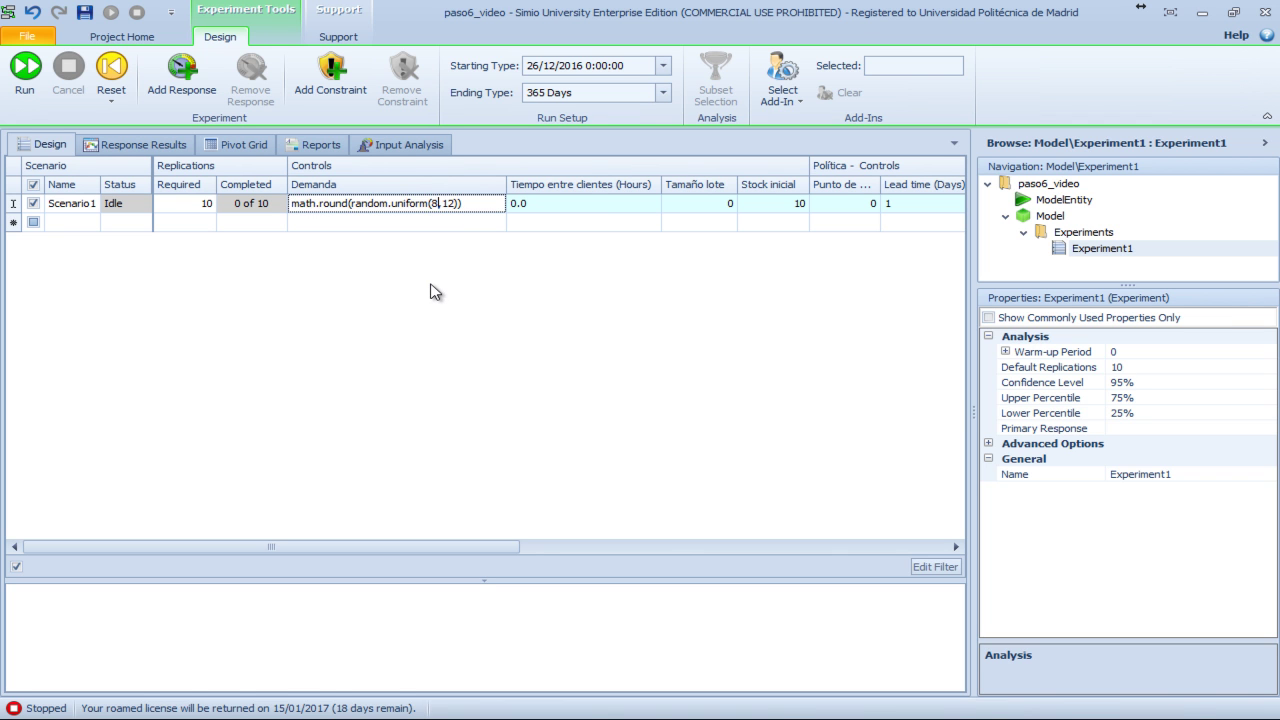
key("BackSpace")
type("7.5,12")
type(".5")
key("Return")
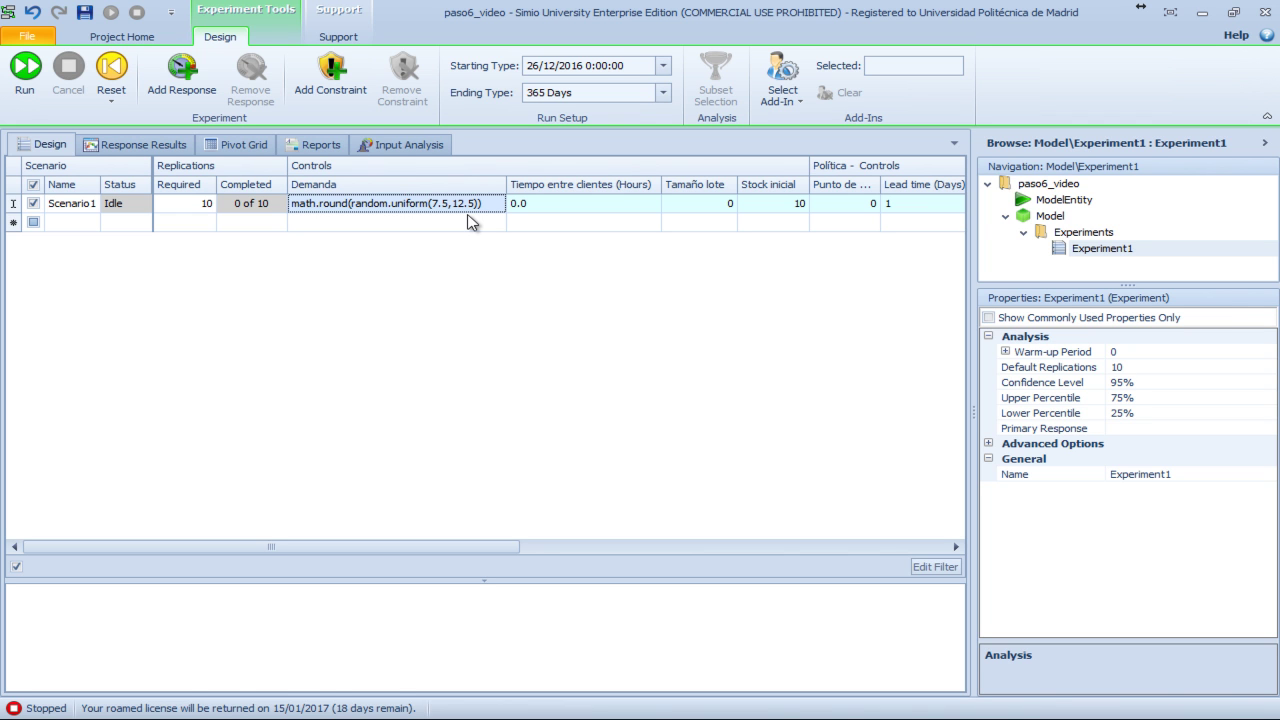
left_click_drag(508, 184, 402, 213)
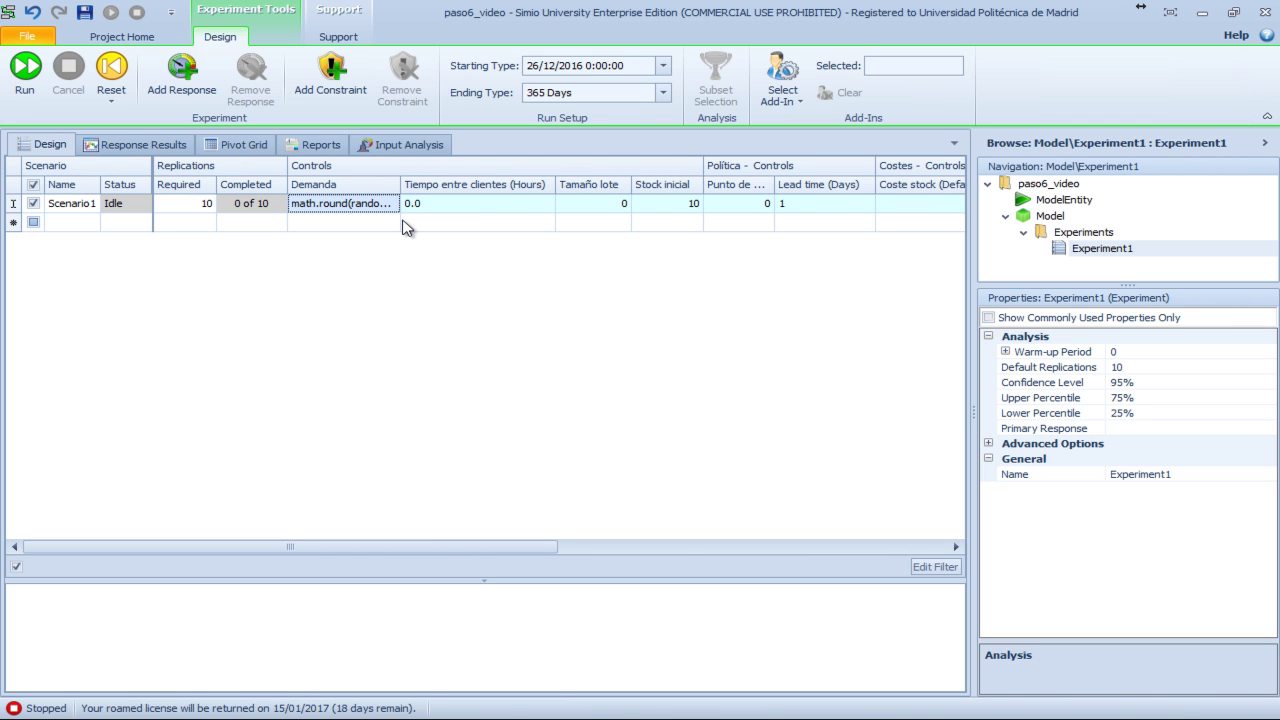
Set Scenario1's Tiempo entre clientes control to random.exponential(10), correcting the spelling of the function name
left_click(499, 202)
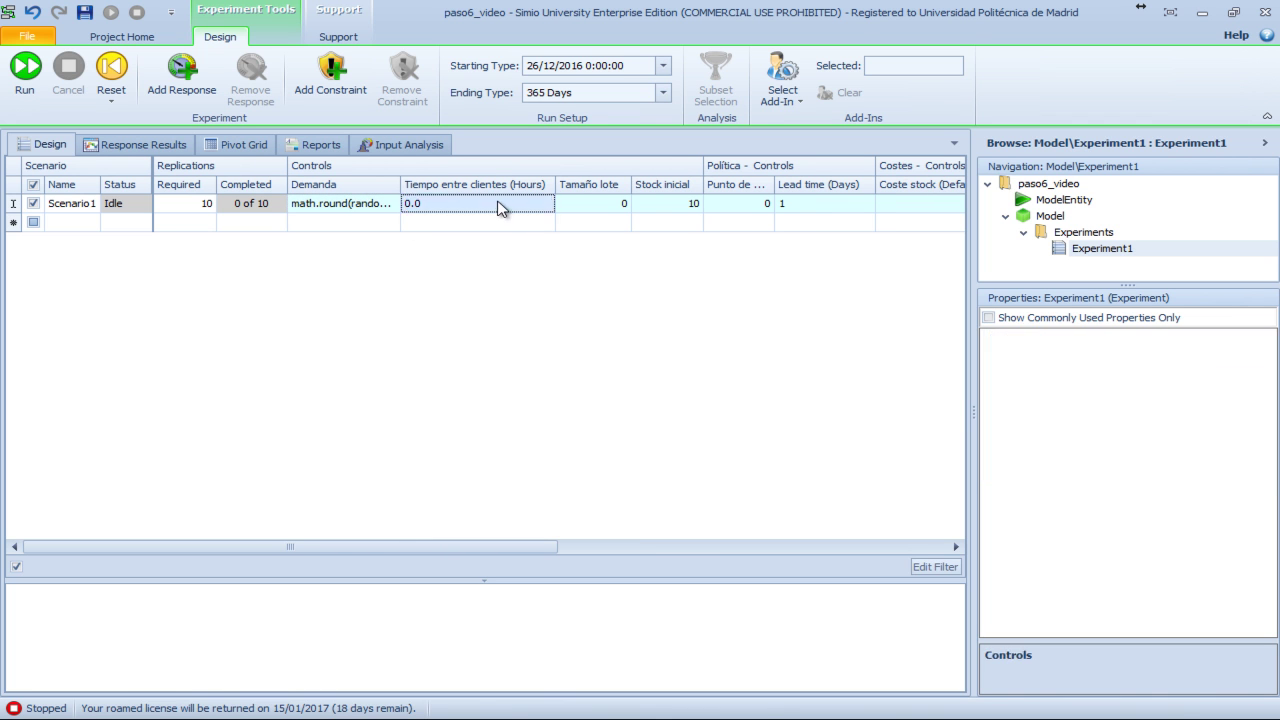
type("ra")
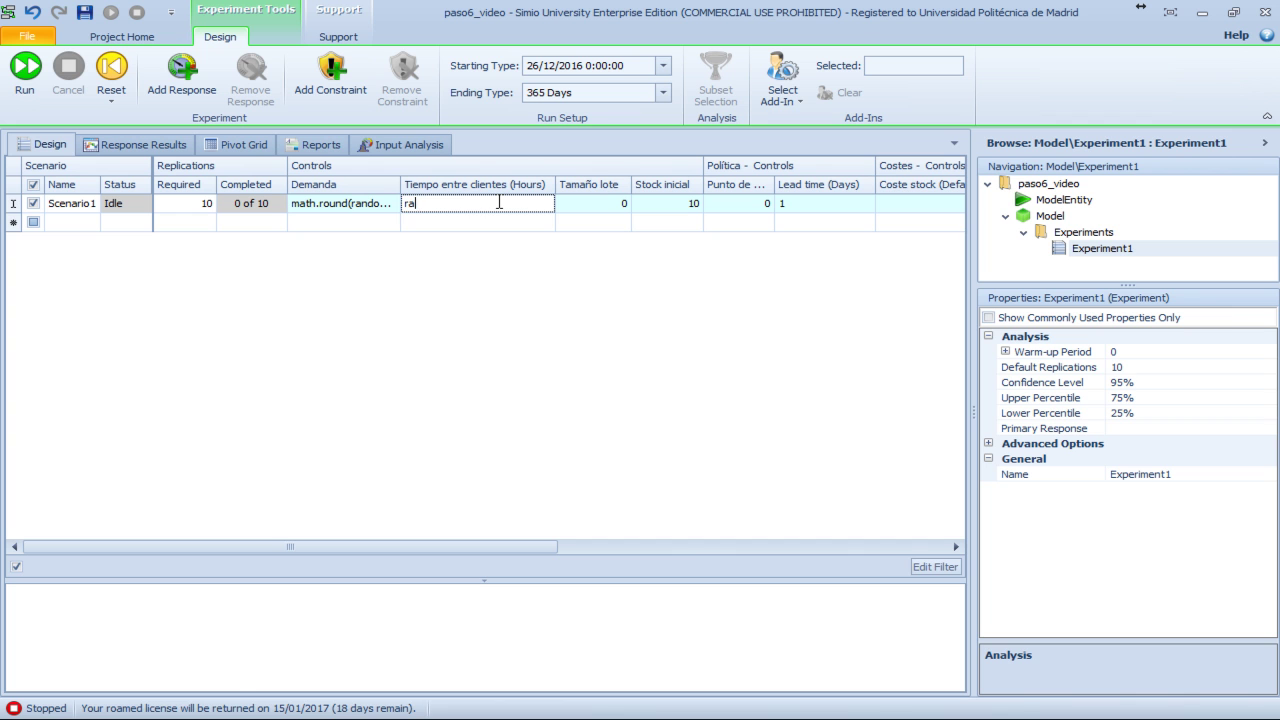
type("ndom.exp")
type("ontial")
type("(1)")
type("0")
key("Return")
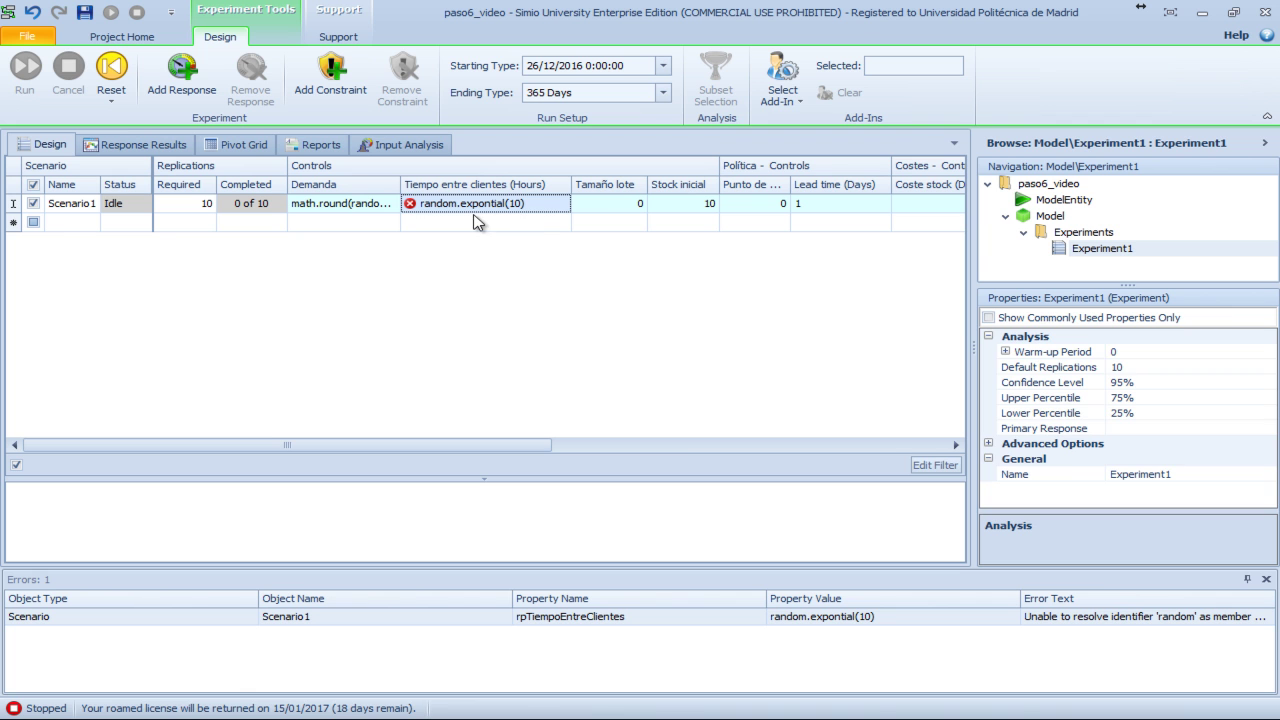
left_click(483, 210)
left_click(491, 204)
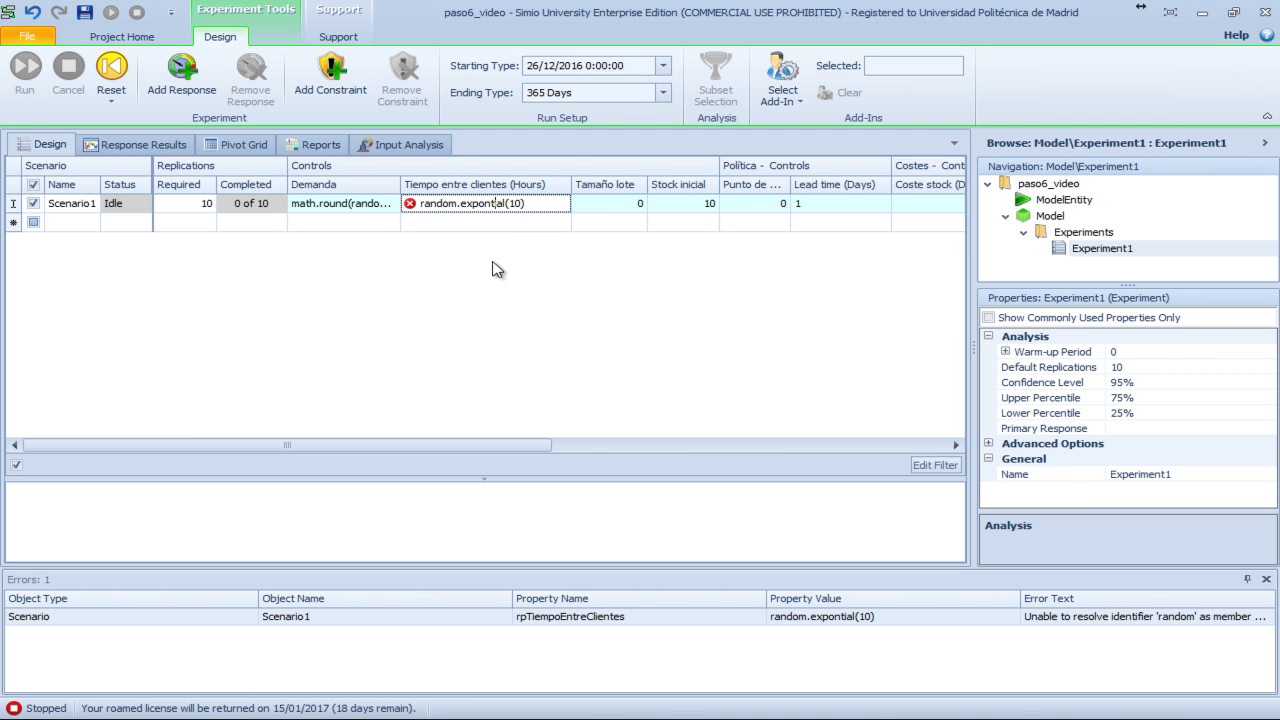
type("en")
key("Return")
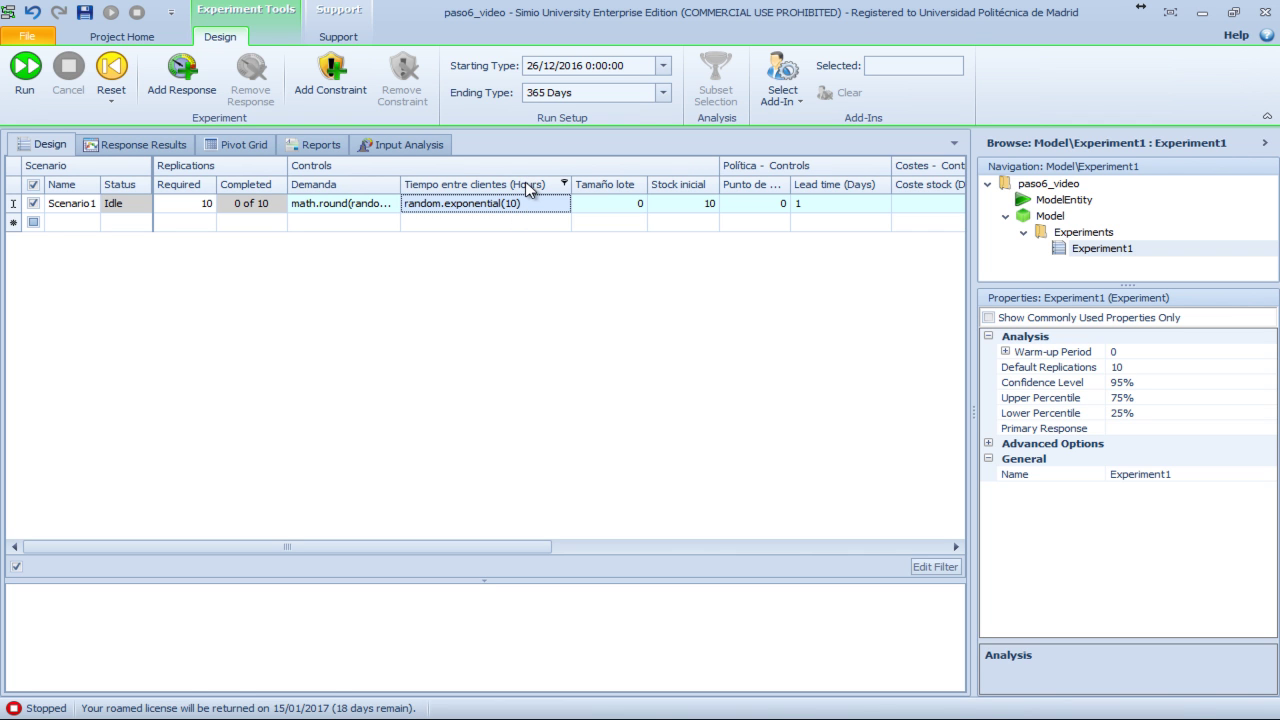
Set Scenario1's Tamaño lote to 120 and Stock inicial to 60, and slightly narrow the control columns
left_click(605, 203)
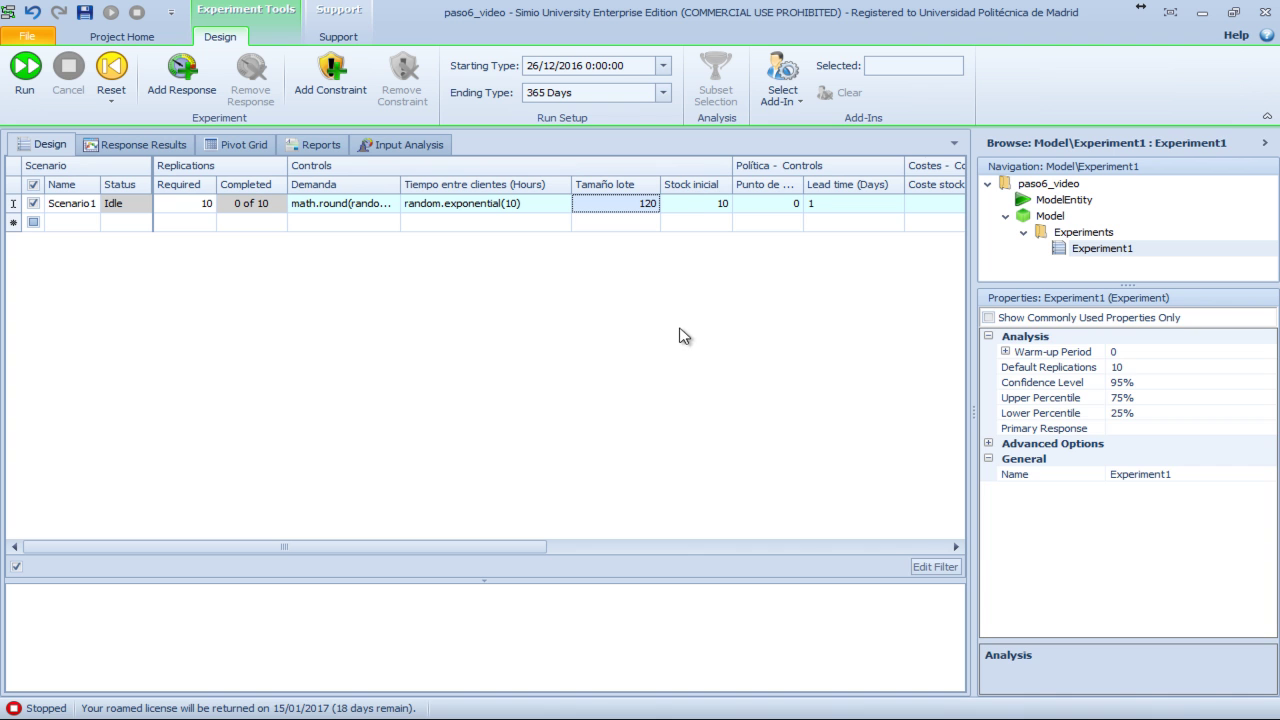
left_click(708, 203)
left_click(708, 203)
type("60")
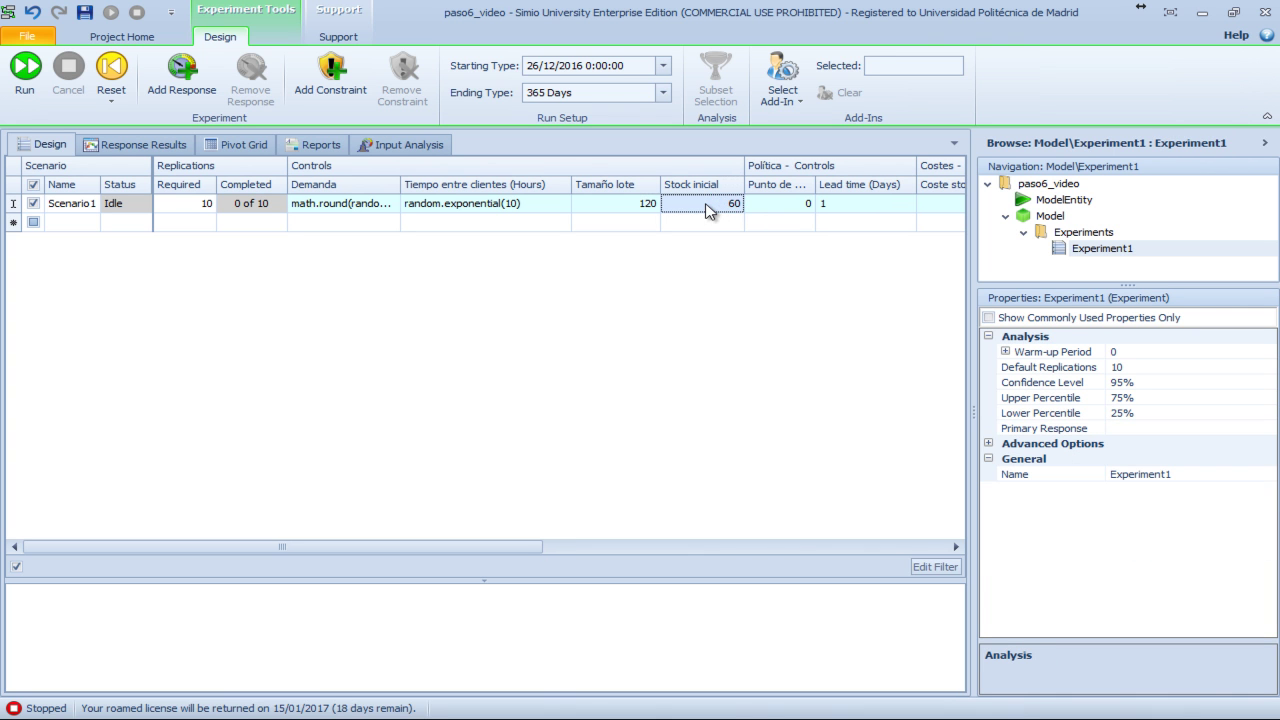
left_click_drag(741, 165, 735, 178)
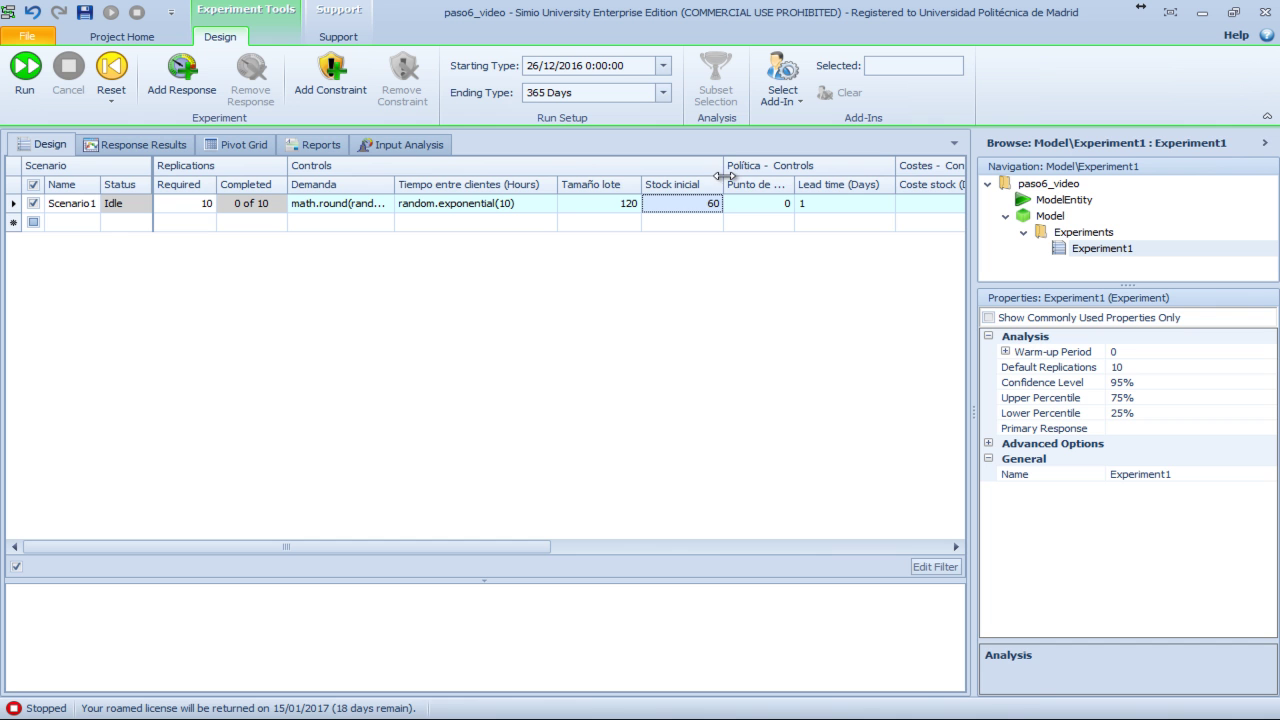
Return to the Model's property definitions and assign rpTamanoLote to the Política category, correcting the misspelled category name
left_click(1050, 215)
left_click(205, 144)
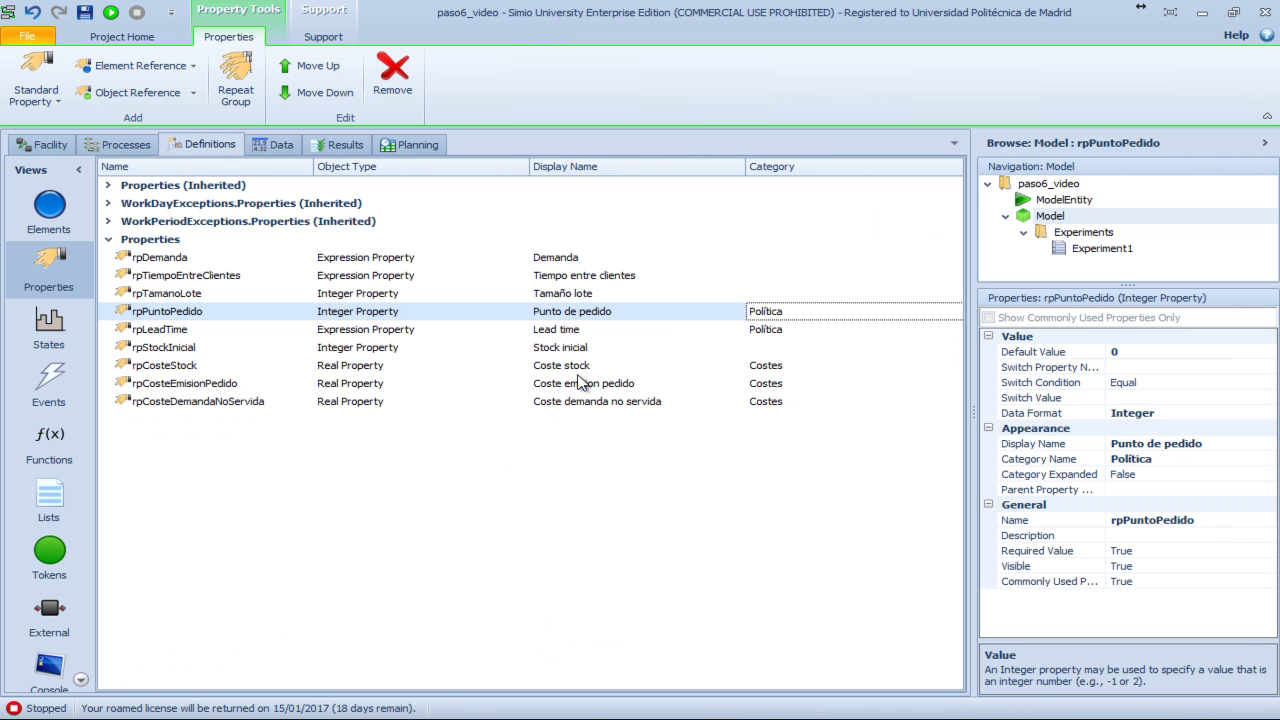
left_click(712, 299)
left_click(780, 300)
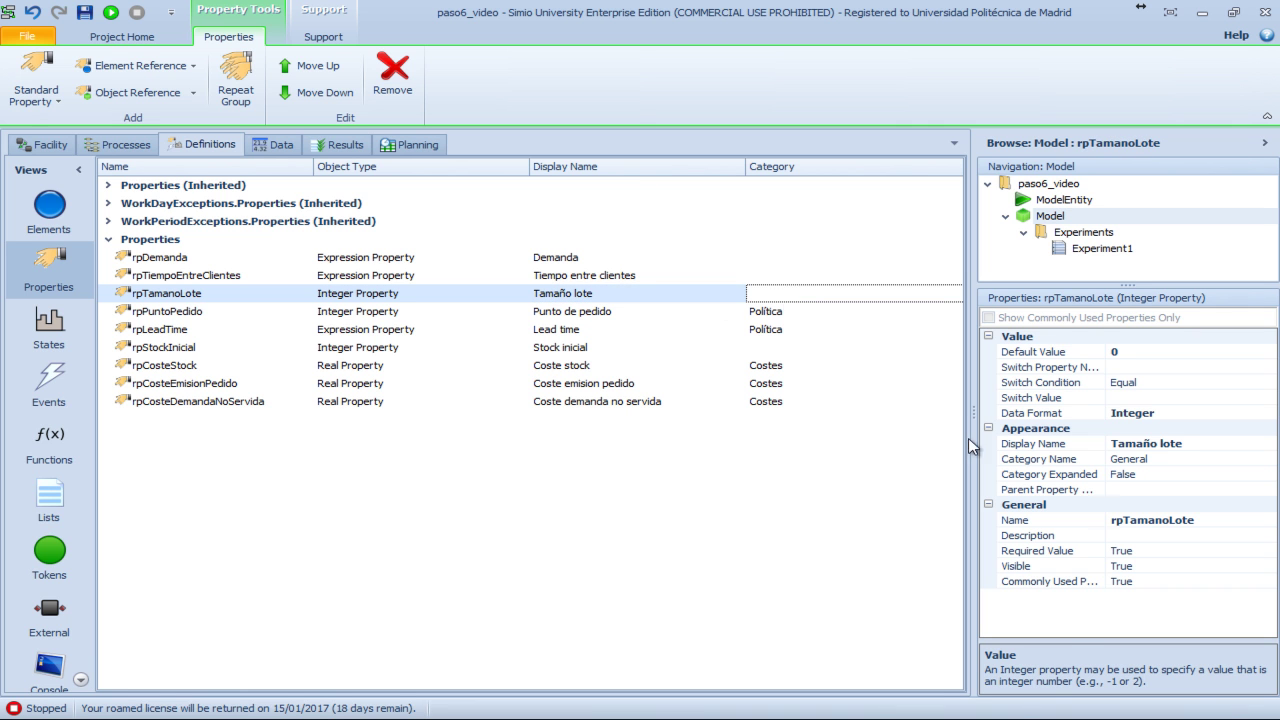
left_click(1087, 459)
type("Políticq")
key("Return")
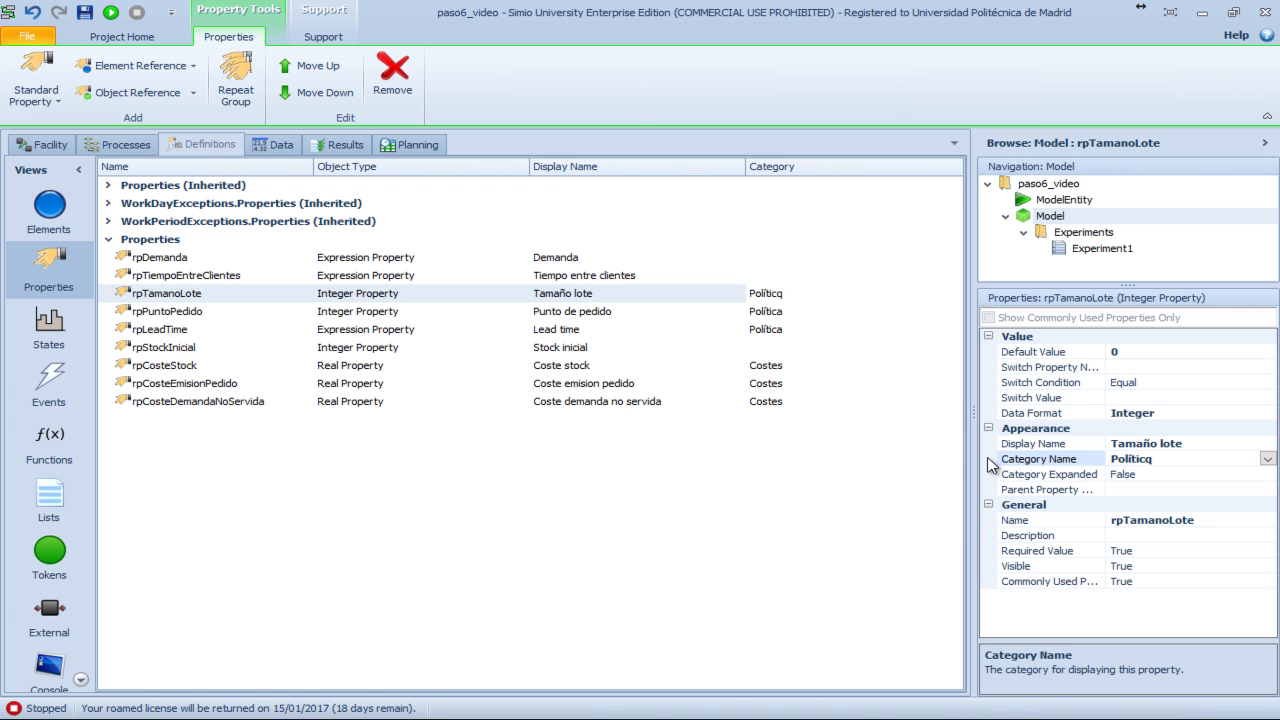
left_click(778, 280)
left_click(828, 298)
left_click(1166, 459)
type("a")
Change the category of the rpLeadTime property to General
left_click(586, 314)
left_click(567, 331)
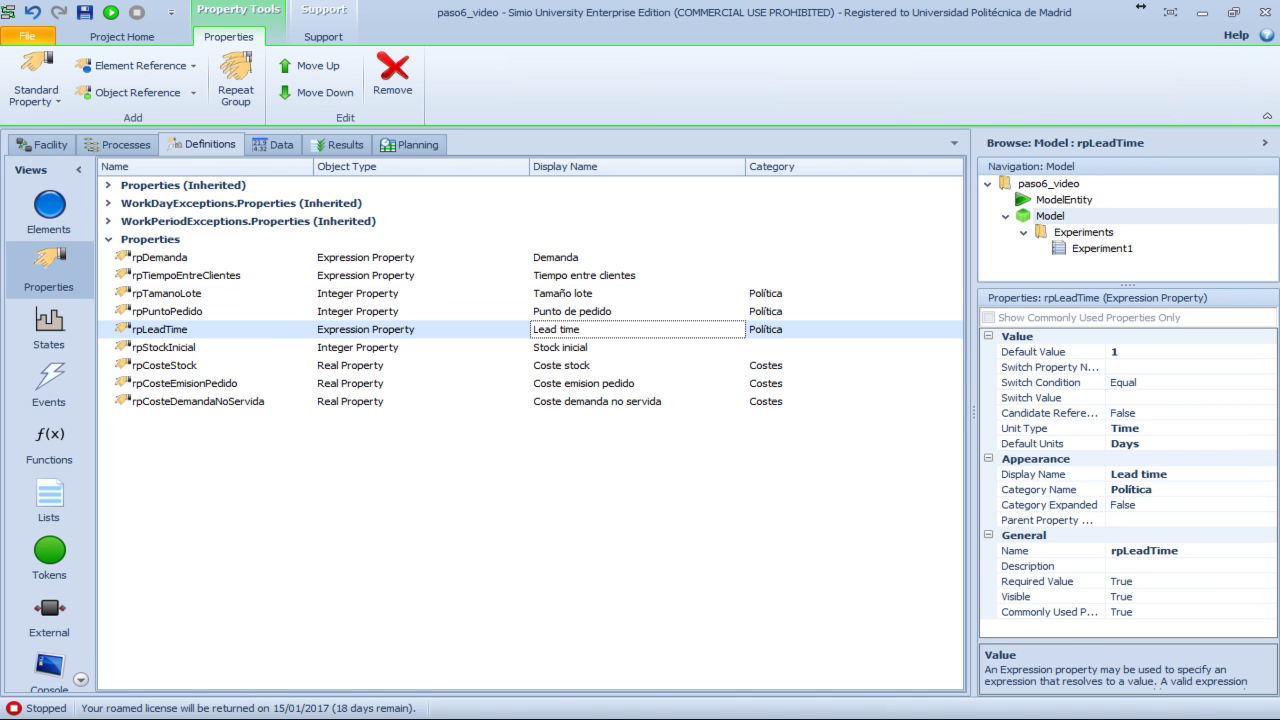
left_click(1186, 490)
type("General")
key("Return")
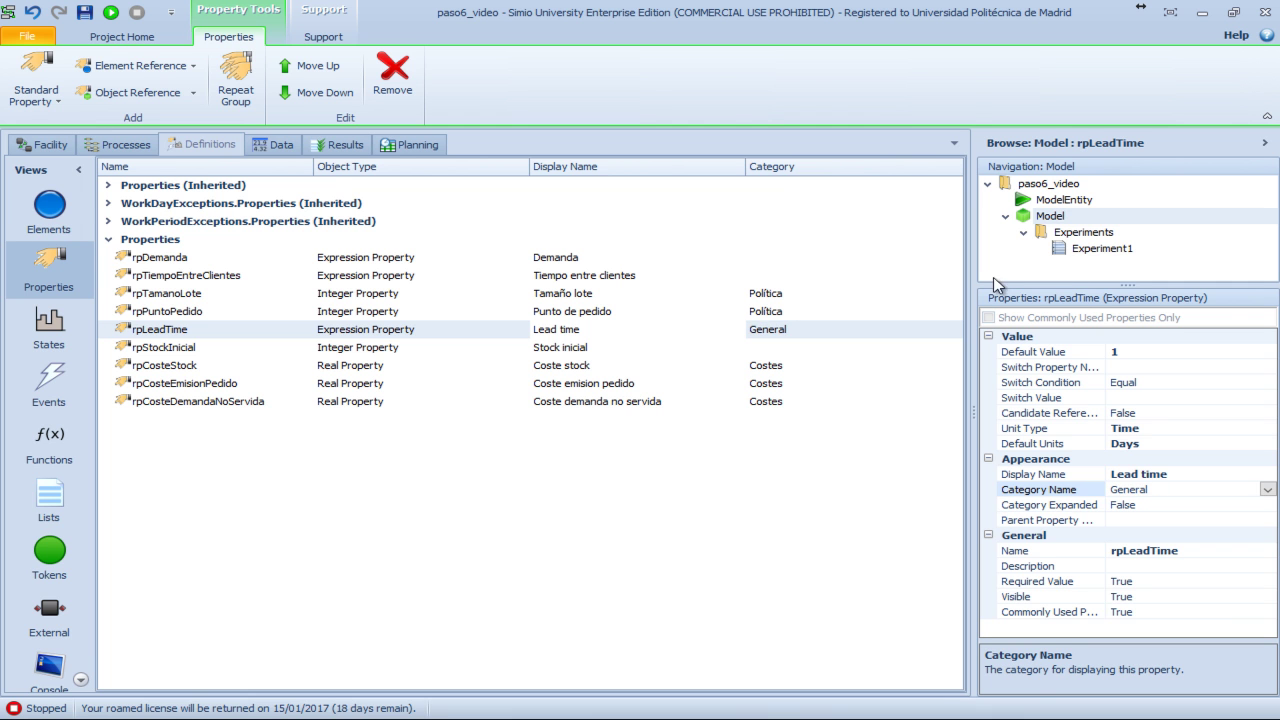
Return to Experiment1 and set Scenario1's Punto de pedido to 48
left_click(1090, 257)
double_click(1088, 252)
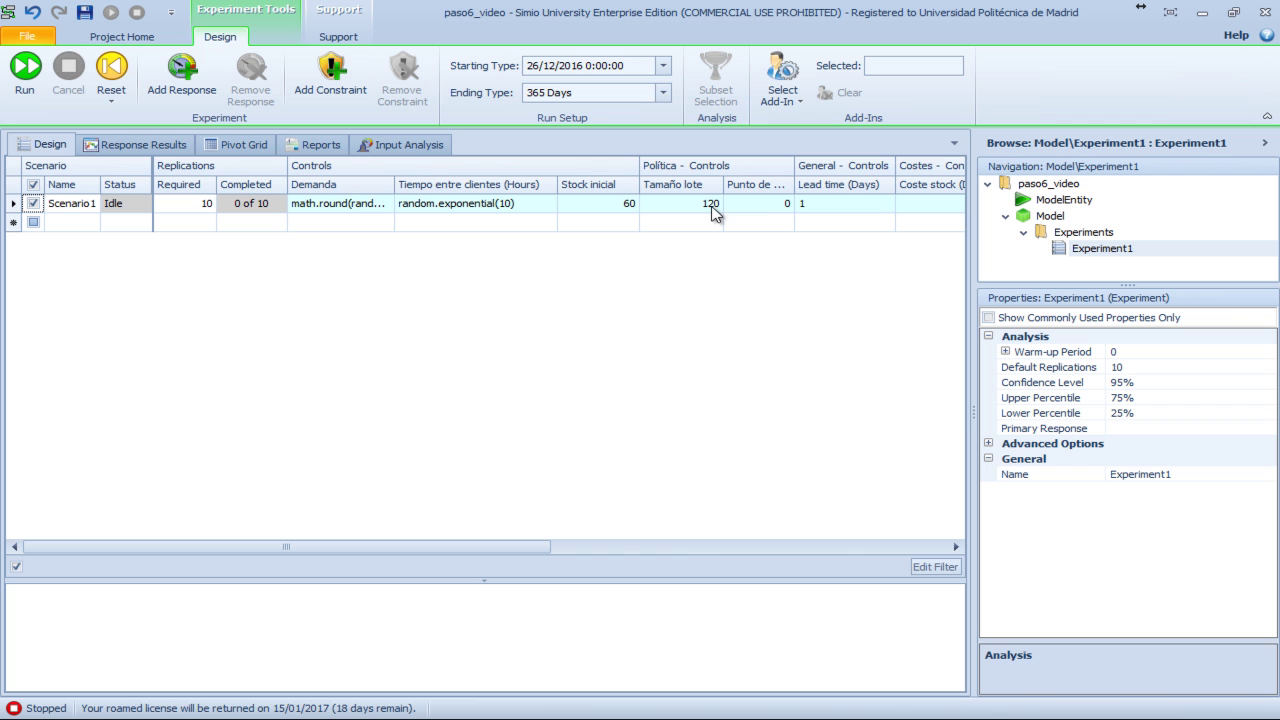
left_click(778, 203)
key("Return")
Set Scenario1's Lead time control to random.uniform(1.5, 2.5)
left_click(956, 548)
left_click(859, 203)
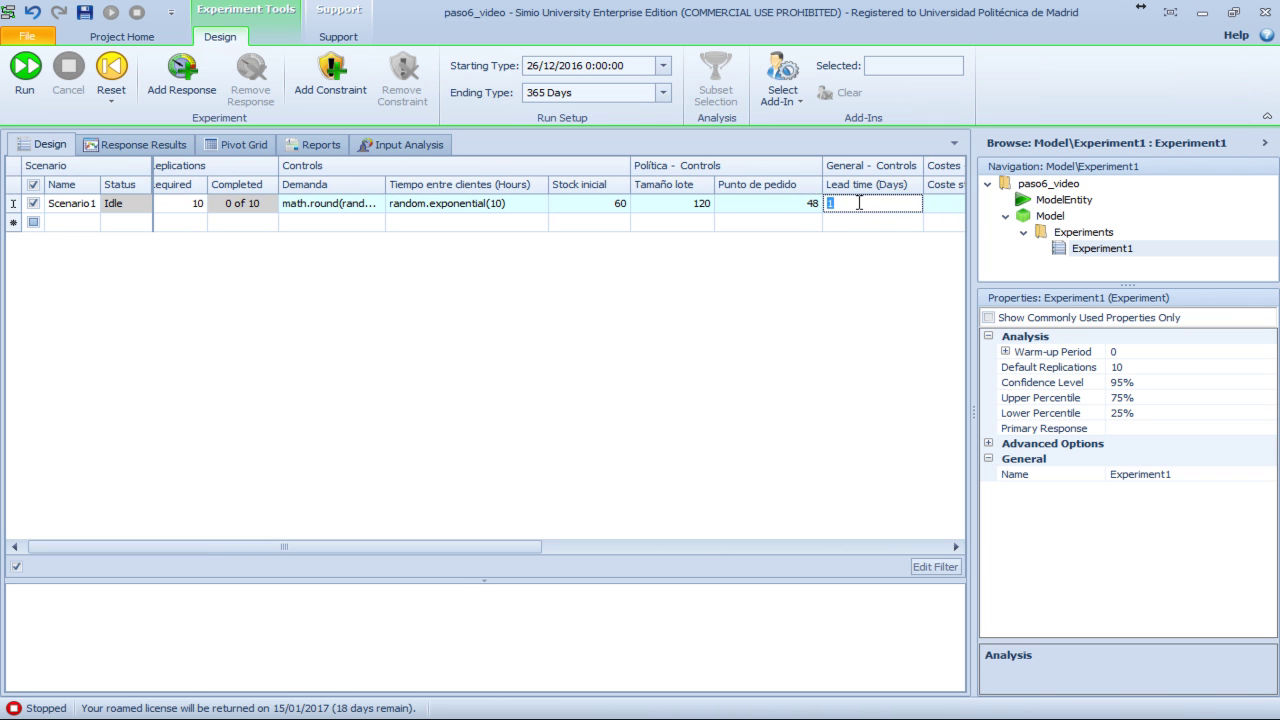
type("rando")
type("m.uniform(1.5")
type(", 2.5)")
key("Return")
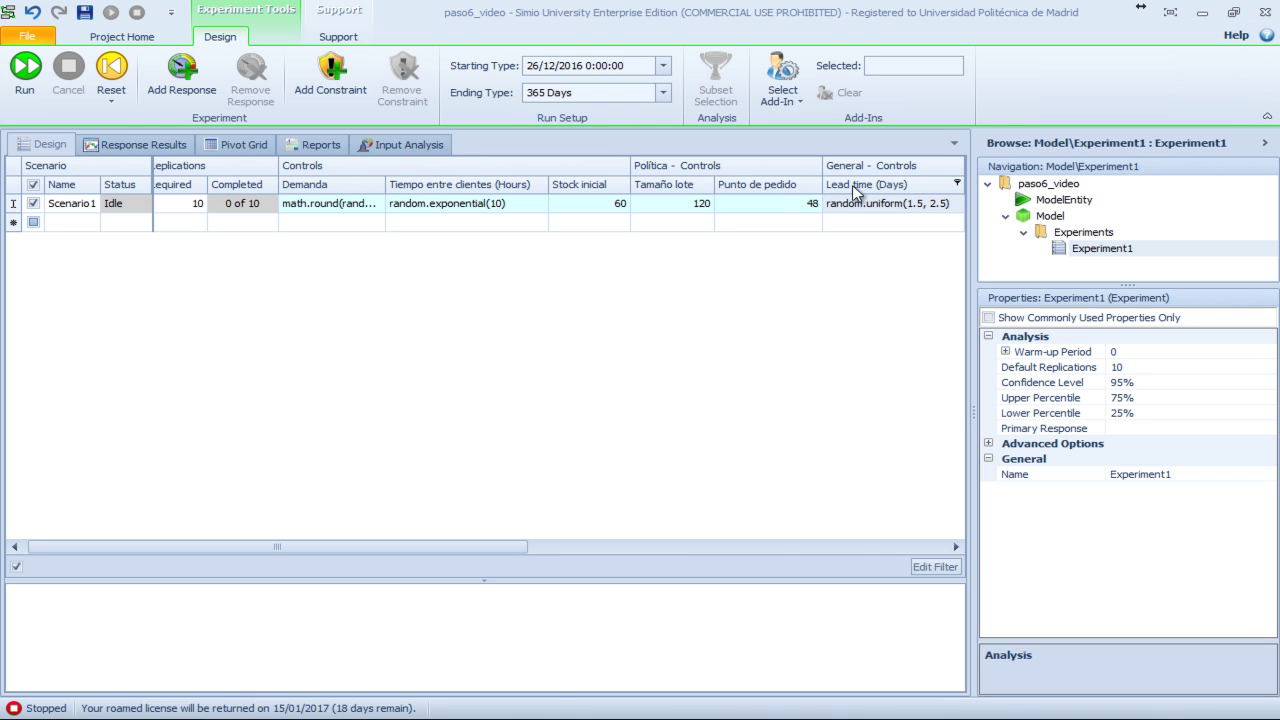
Set Scenario1's costs: Coste stock to 15, Coste emision pedido to 150 and Coste demanda no servida to 10
left_click(955, 546)
left_click(939, 546)
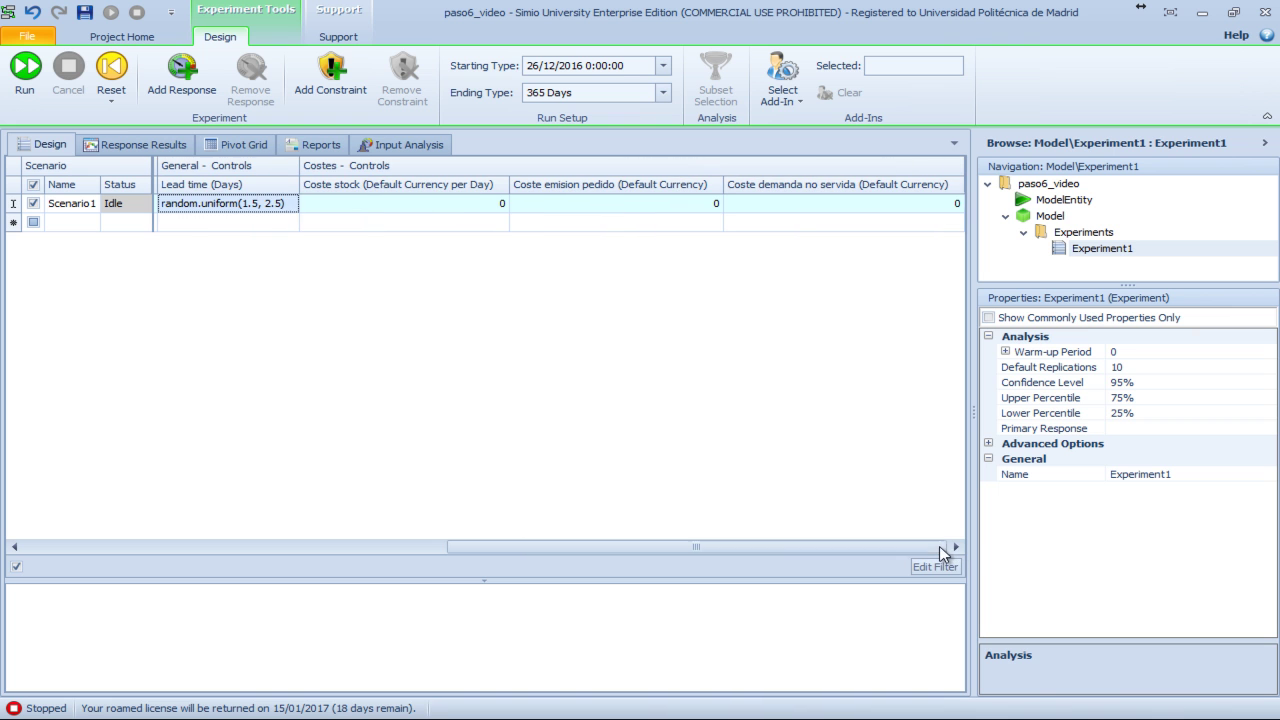
left_click(470, 206)
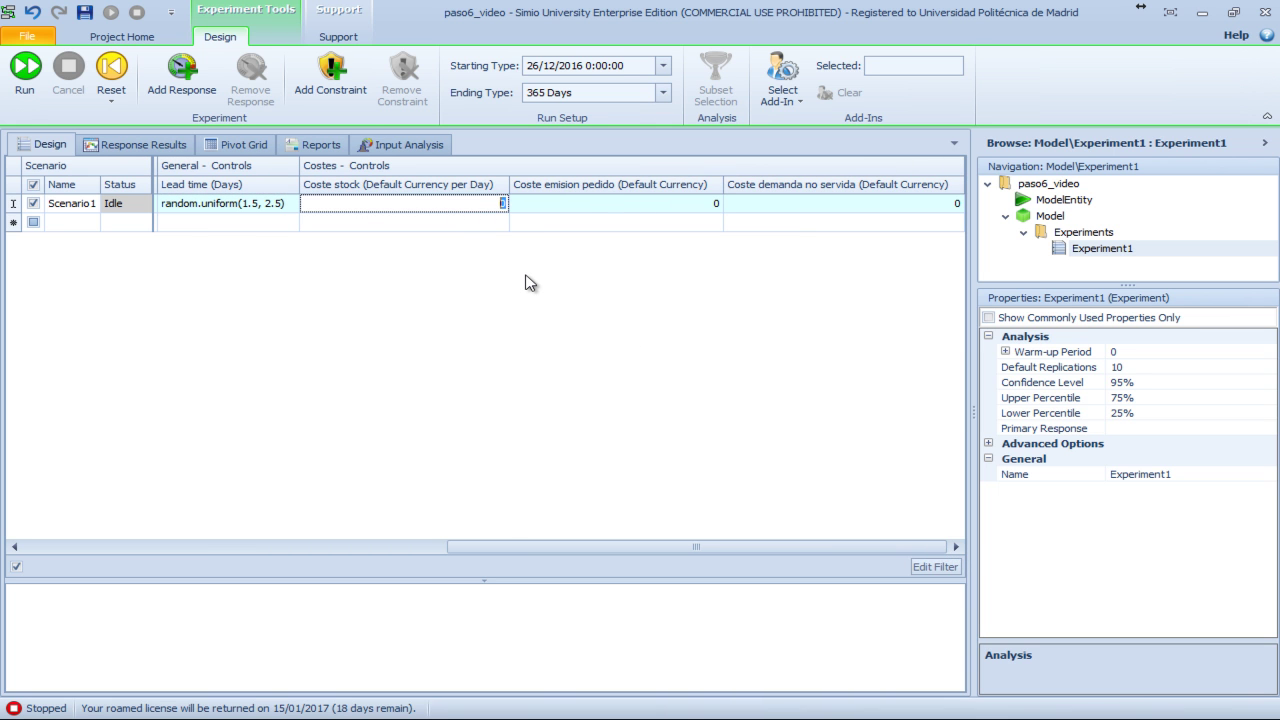
key("Tab")
type("150")
key("Return")
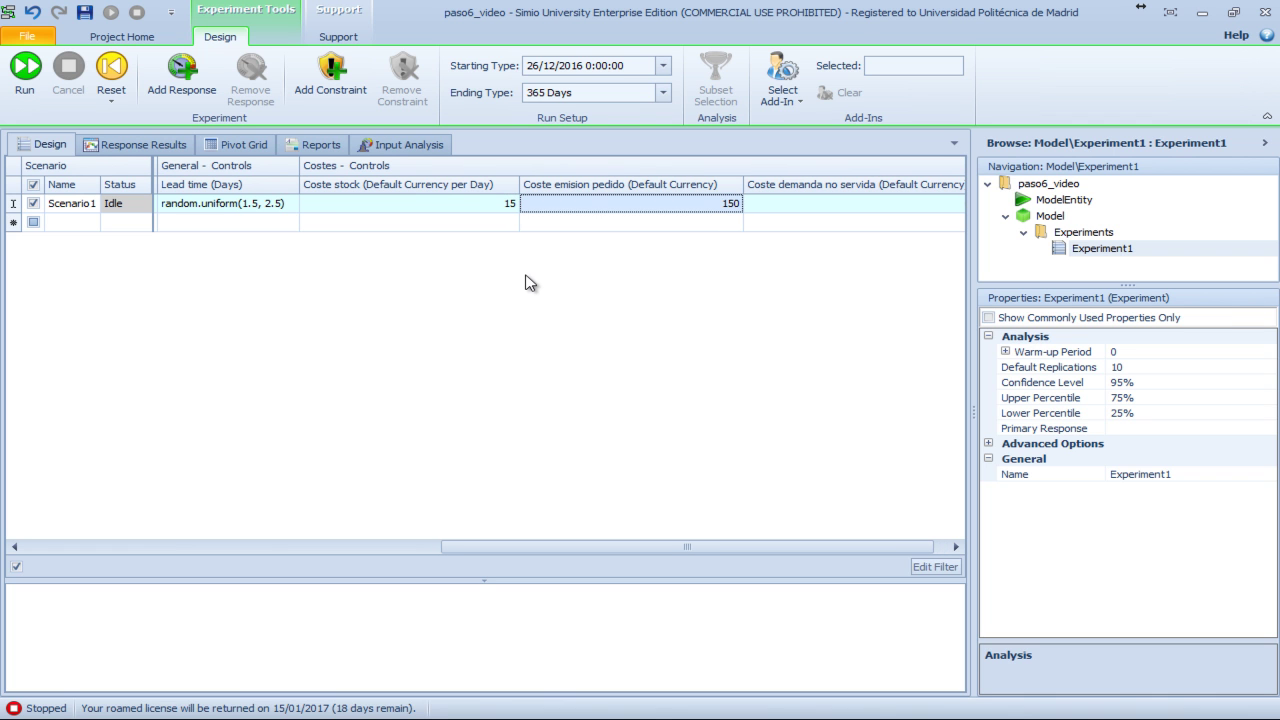
key("Tab")
type("1")
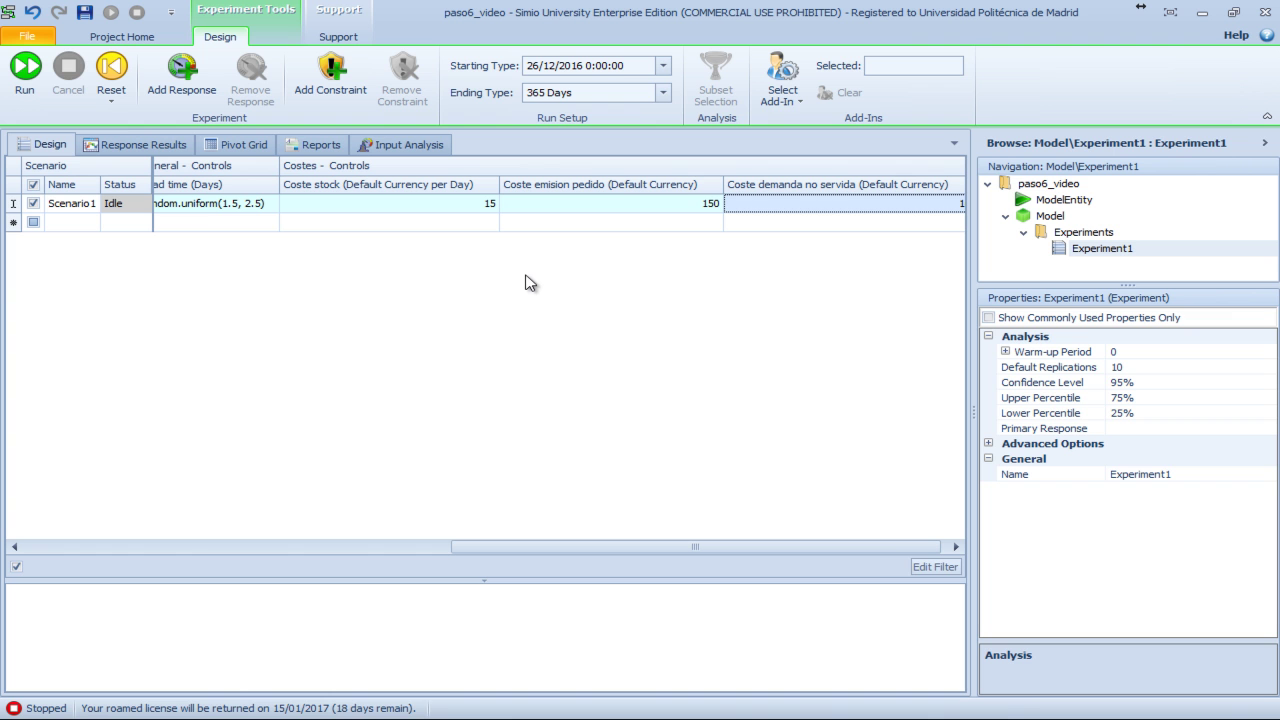
Add a response to Experiment1 and name it CosteAlmacenamiento
left_click(958, 547)
left_click(958, 547)
left_click_drag(884, 547, 329, 544)
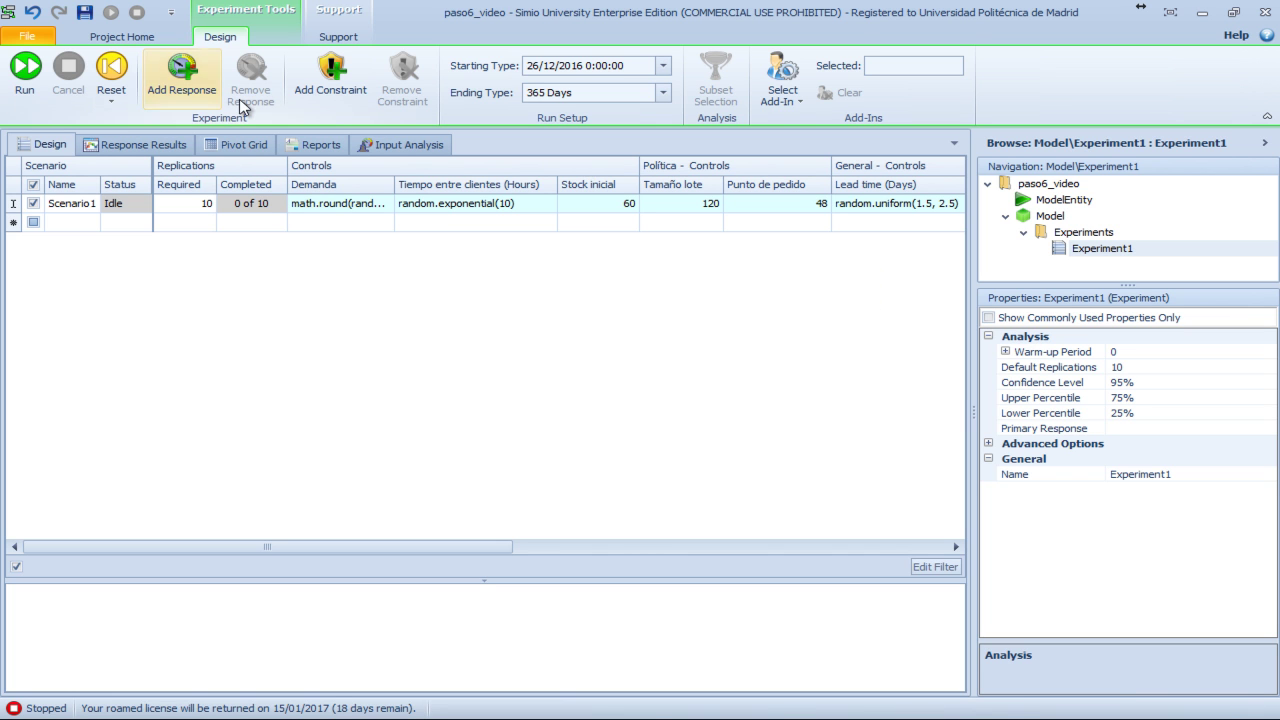
left_click(190, 75)
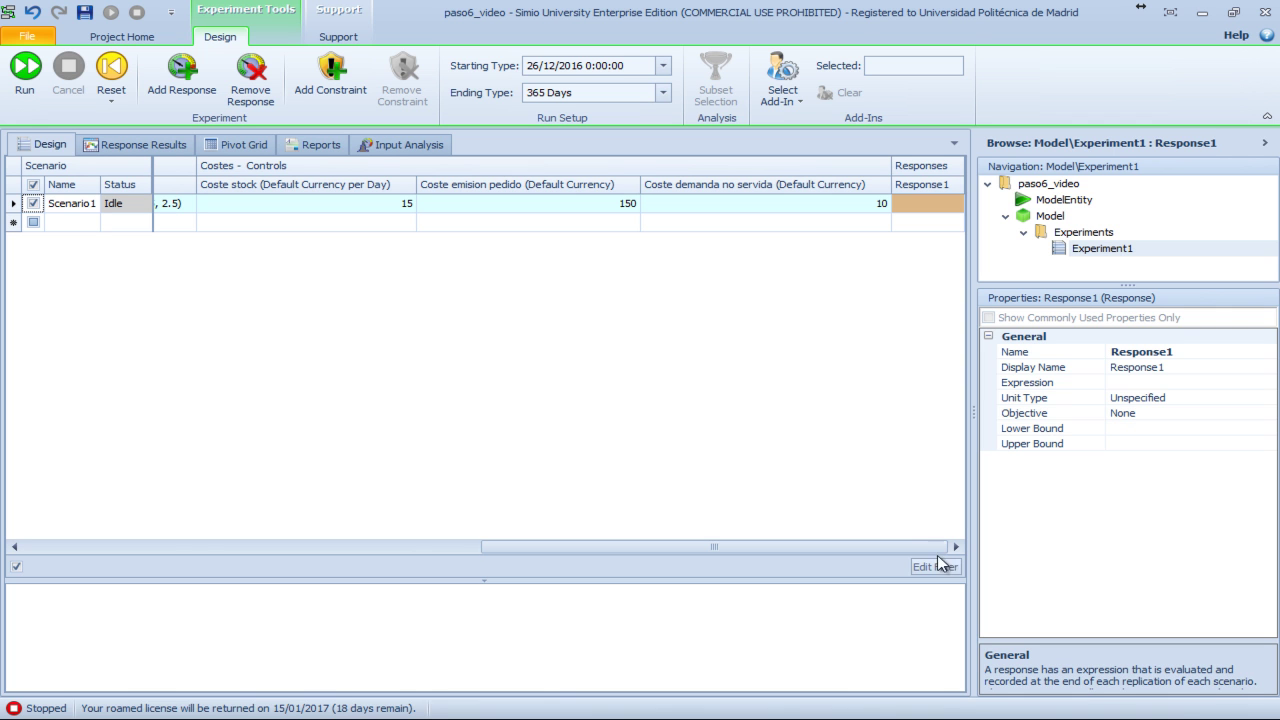
left_click(785, 187)
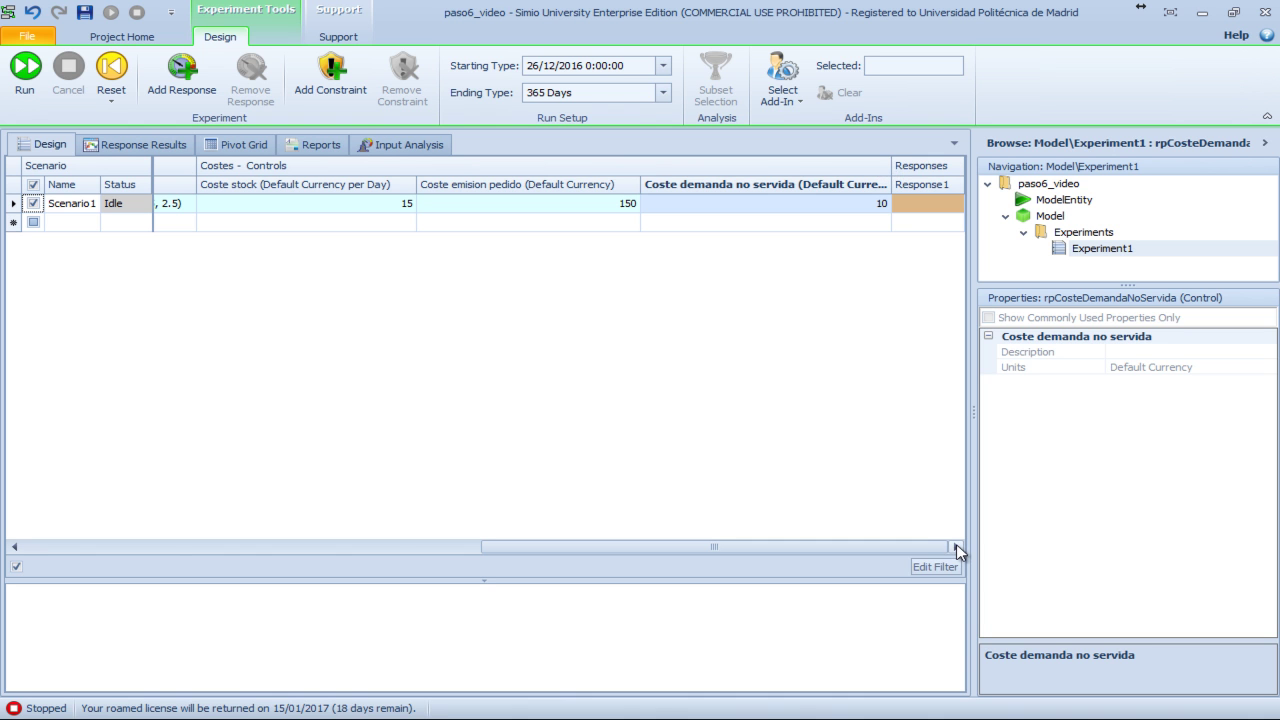
left_click(928, 205)
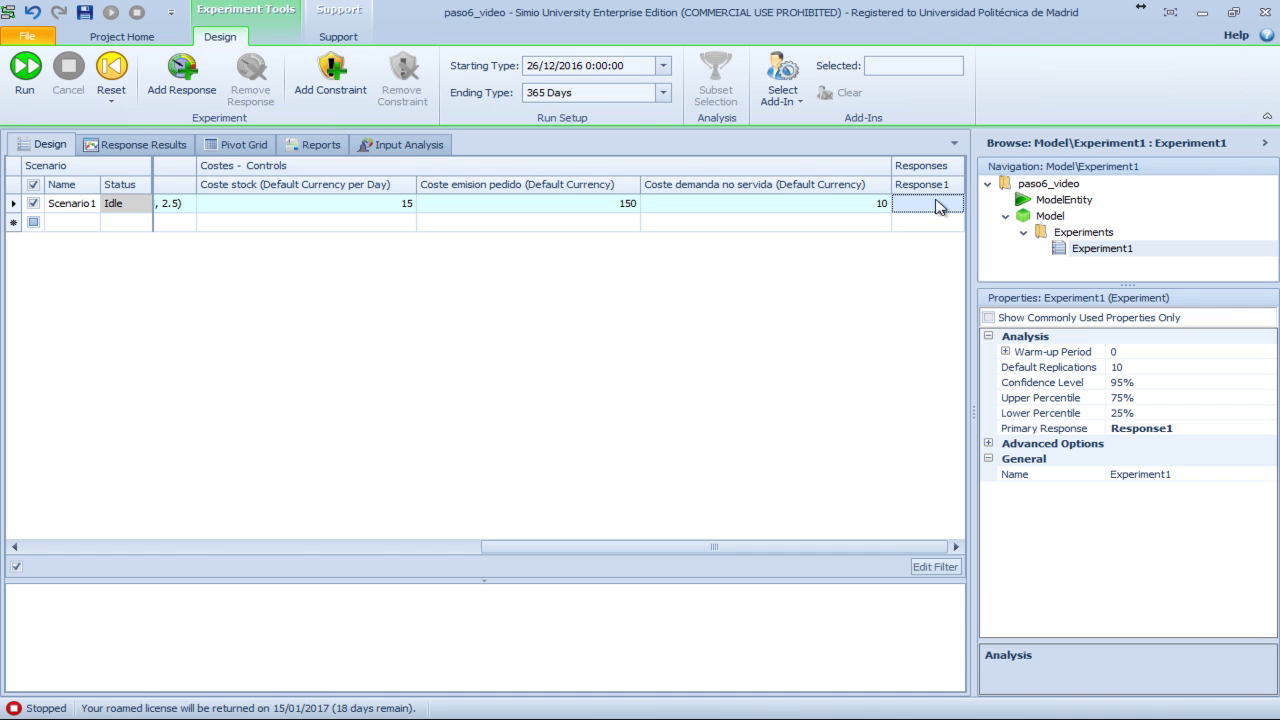
left_click(935, 184)
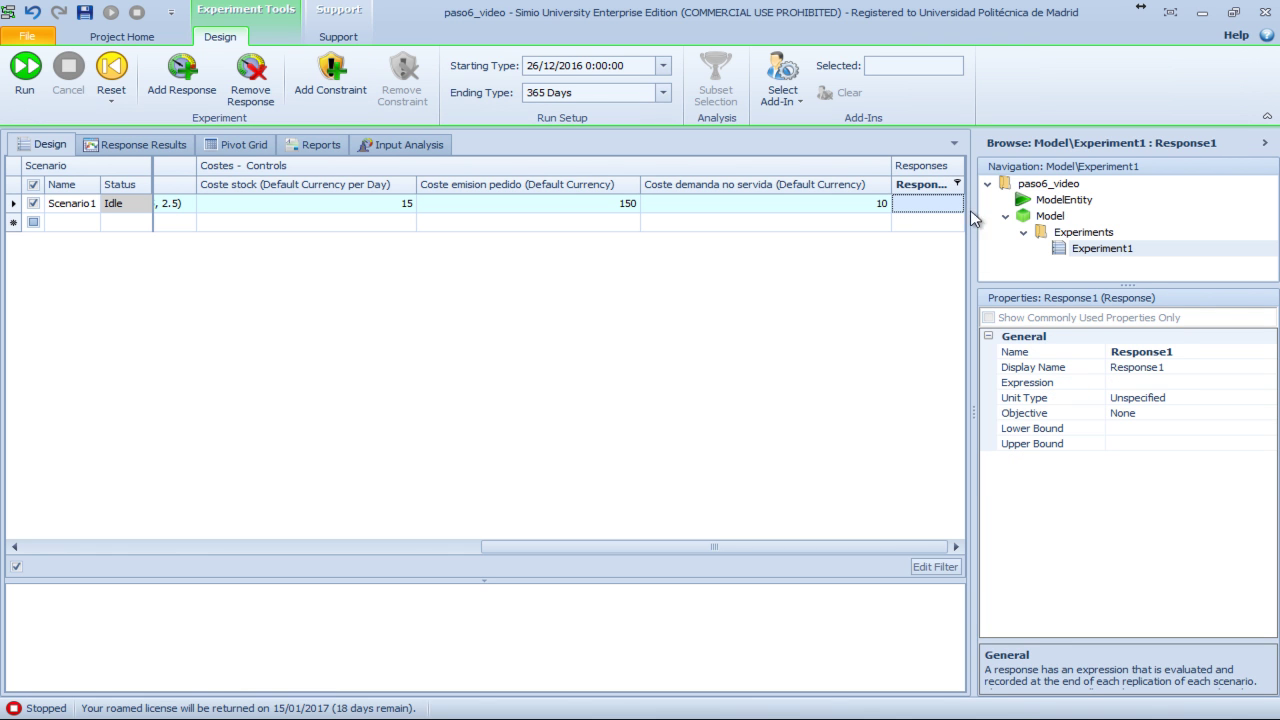
left_click(1178, 400)
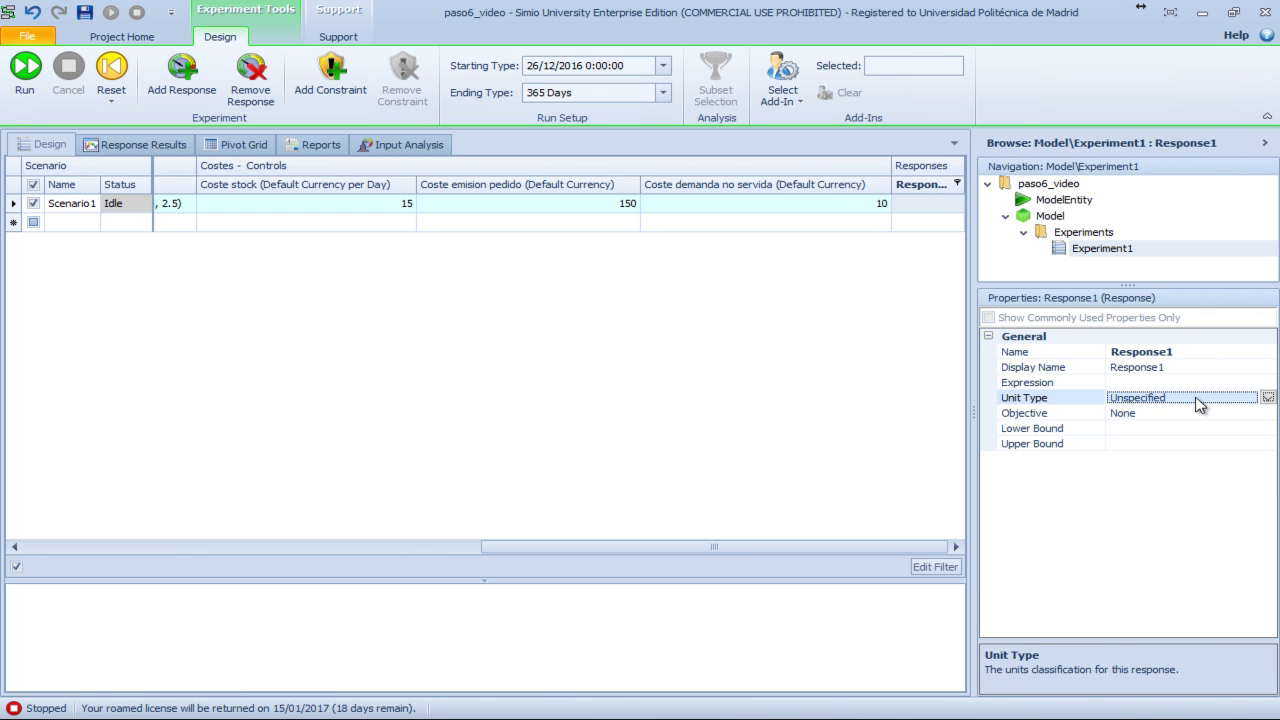
left_click(1190, 351)
left_click(1014, 354)
type("Co")
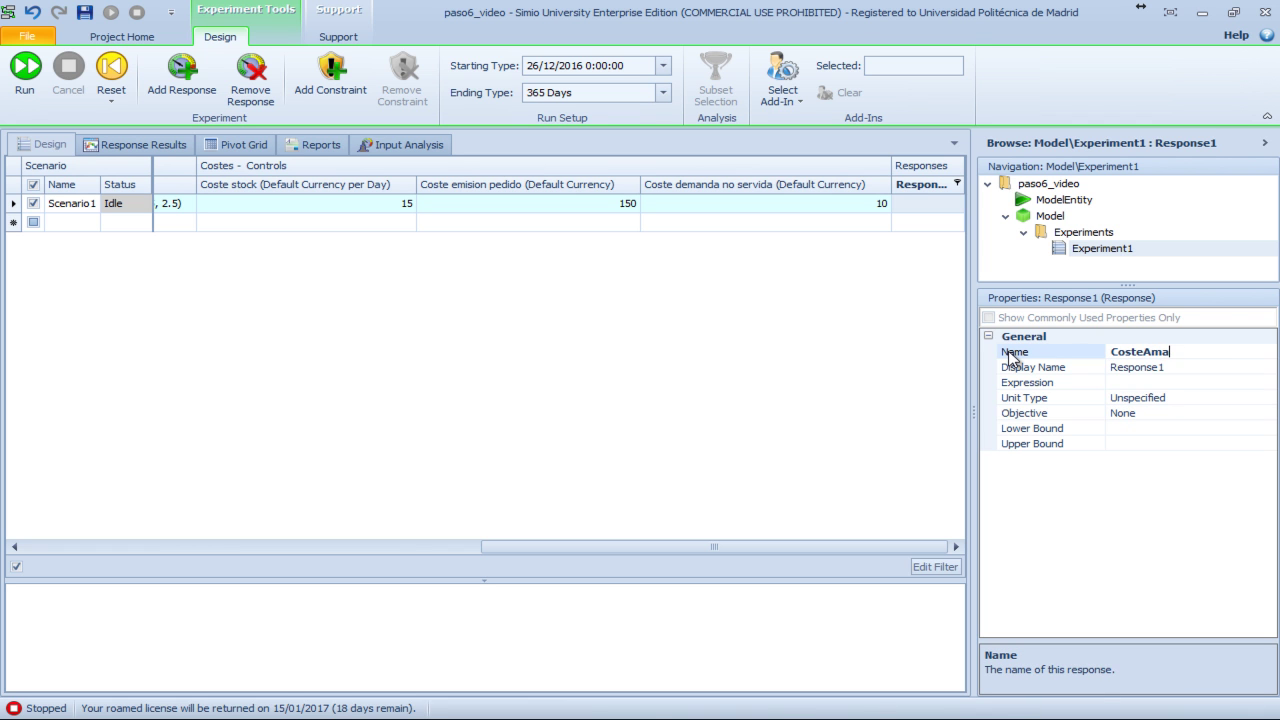
type("steAlmacenamiento")
key("Return")
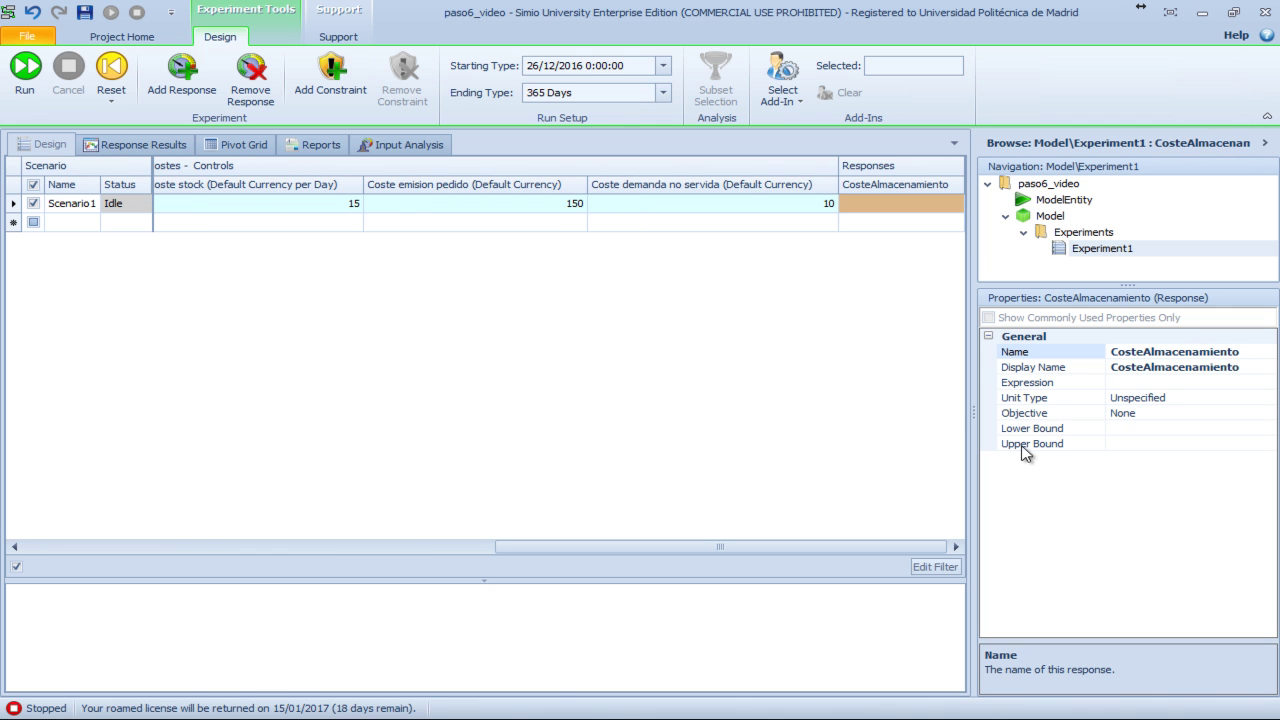
Set the expression of the CosteAlmacenamiento response to AtenderDemanda.Cost
left_click(1170, 384)
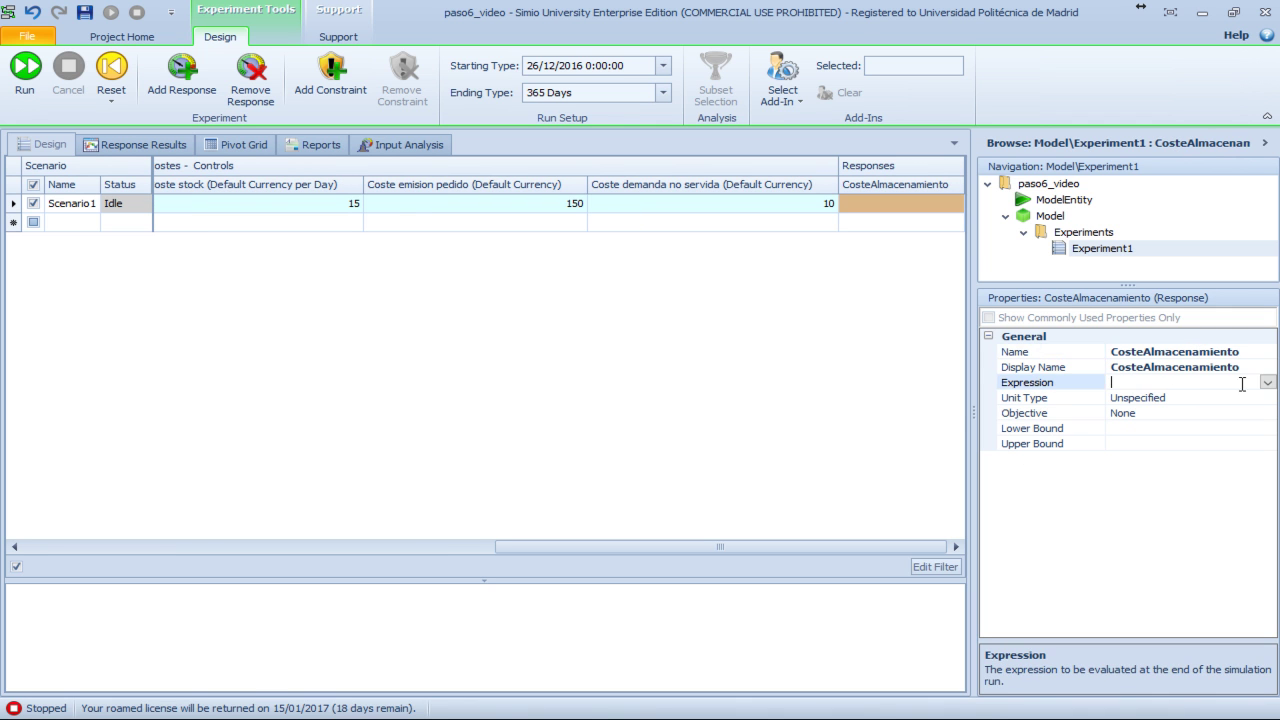
left_click(1267, 384)
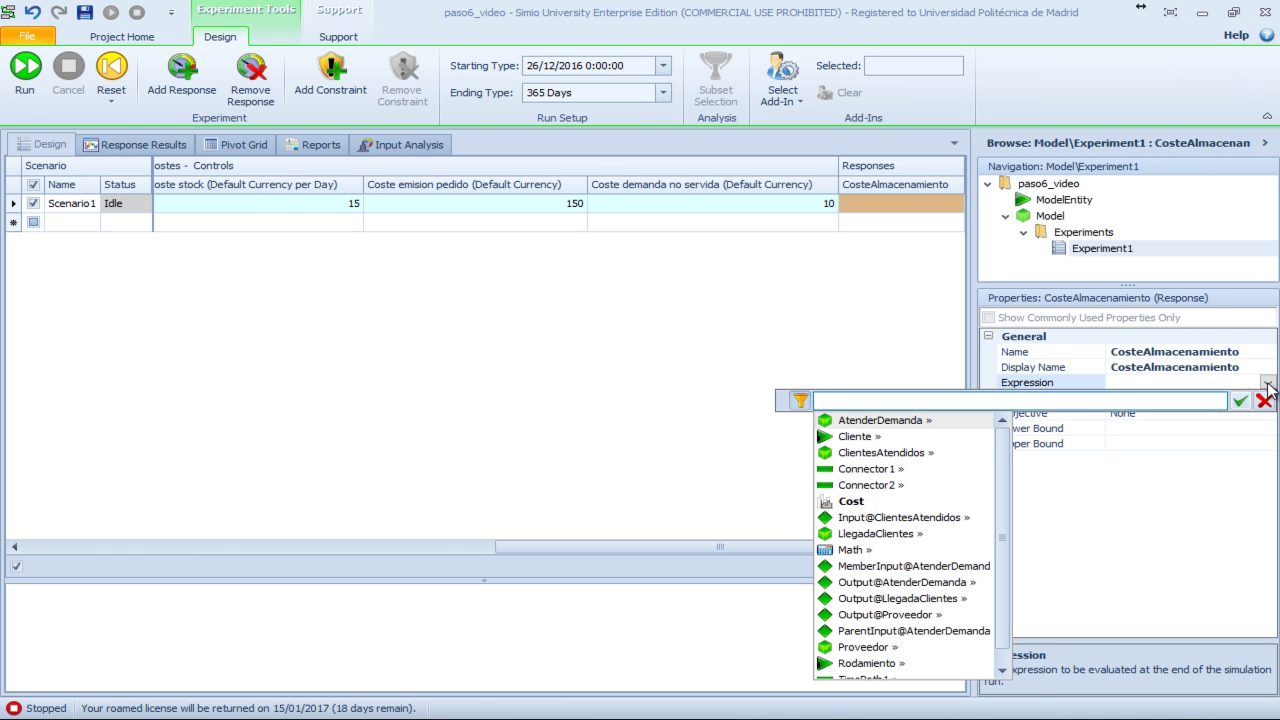
key("Down")
key("Up")
key("Return")
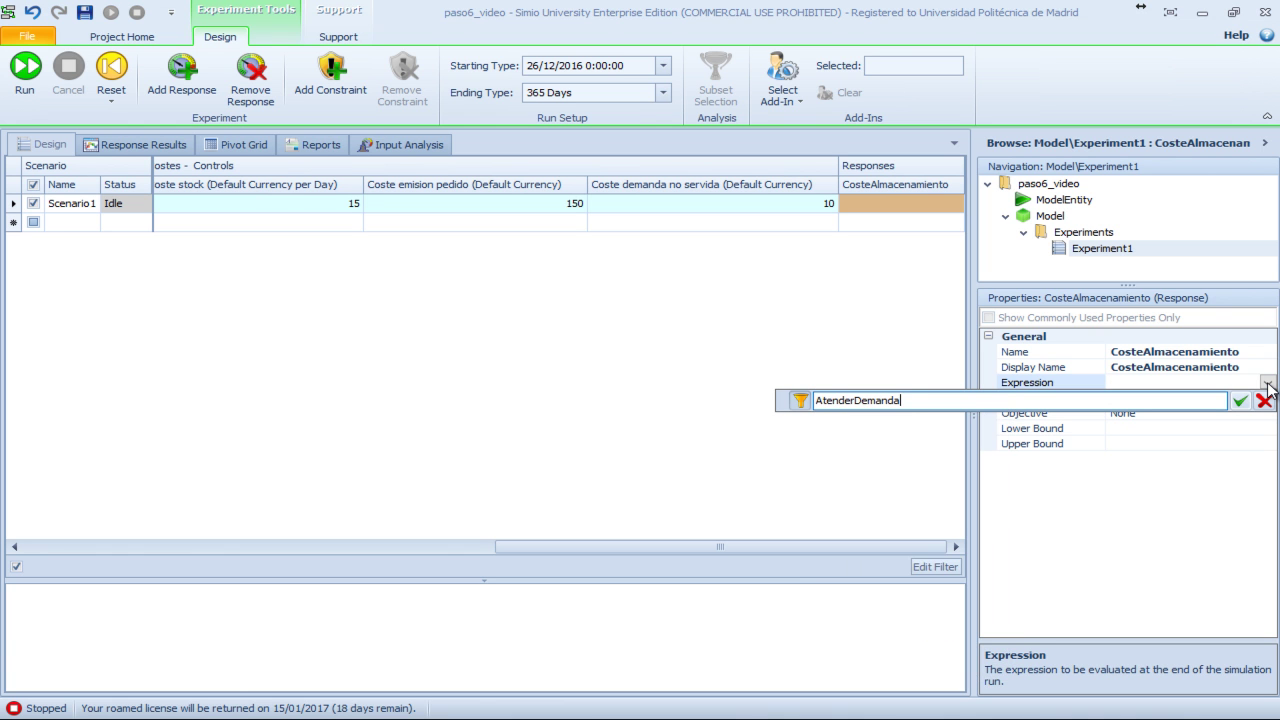
type(".cos")
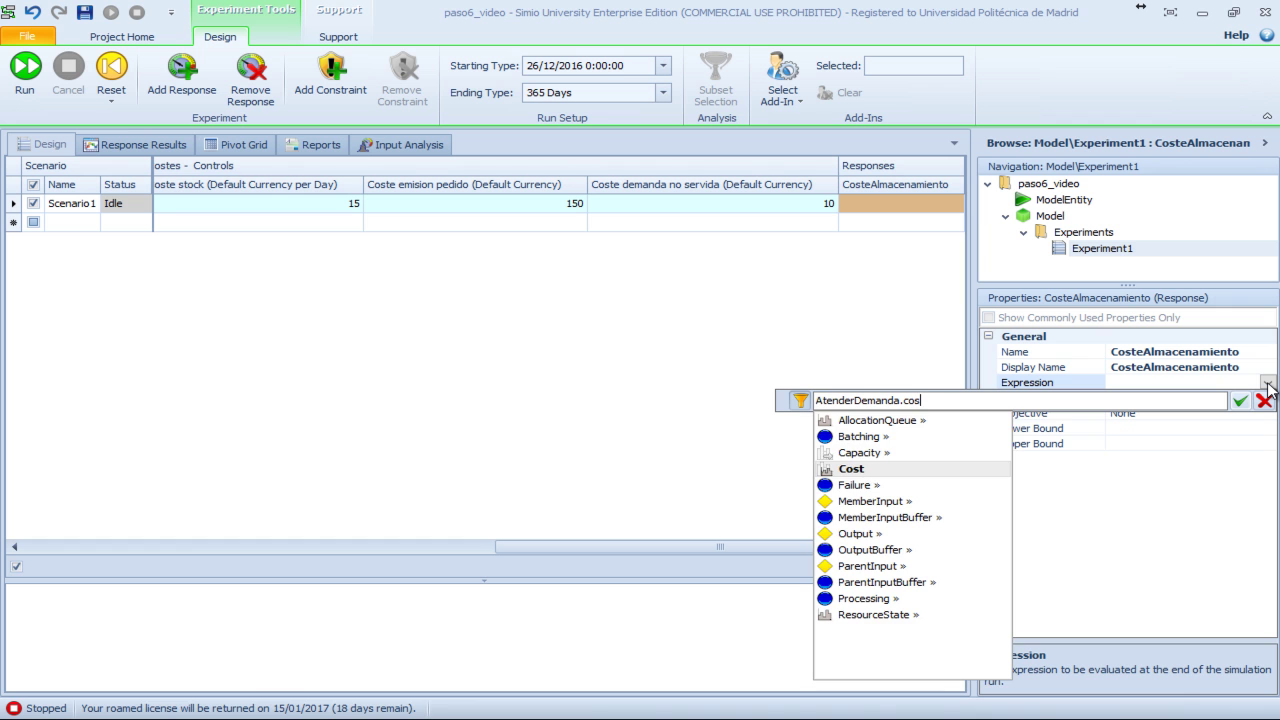
key("Return")
key("Return")
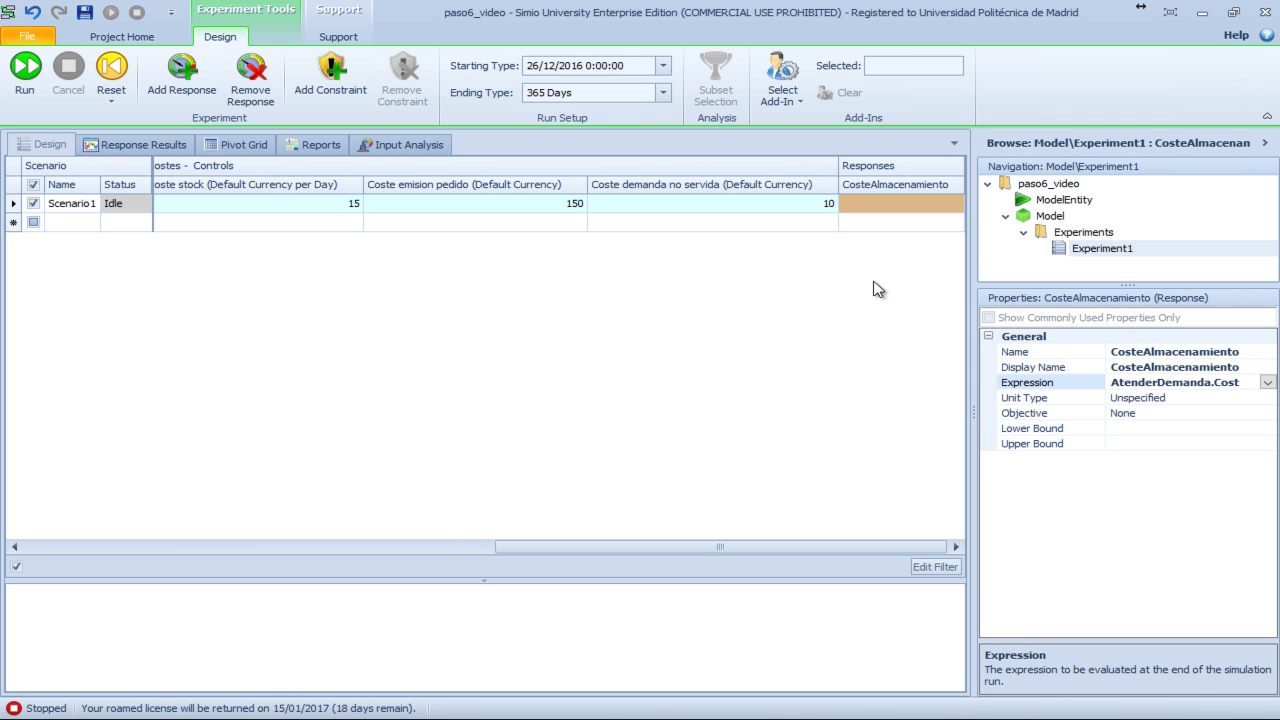
Run Experiment1 and follow Scenario1's replications and its CosteAlmacenamiento response
mouse_move(561, 101)
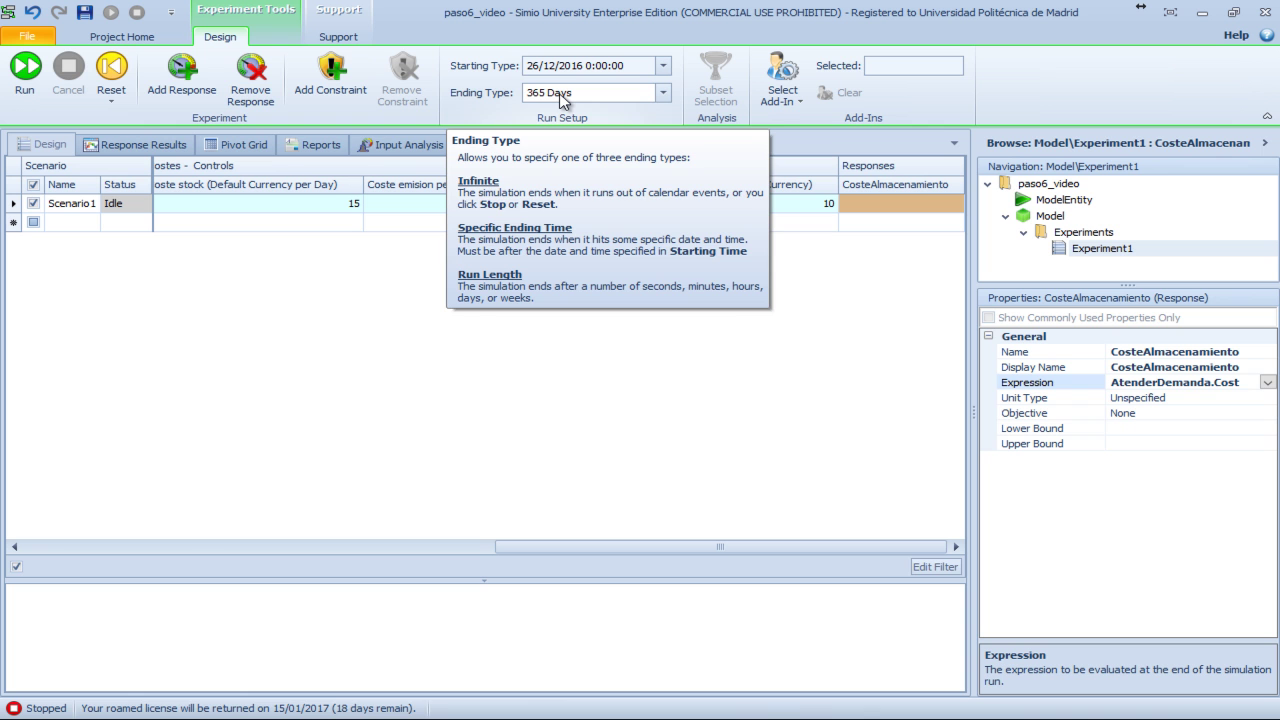
left_click(27, 70)
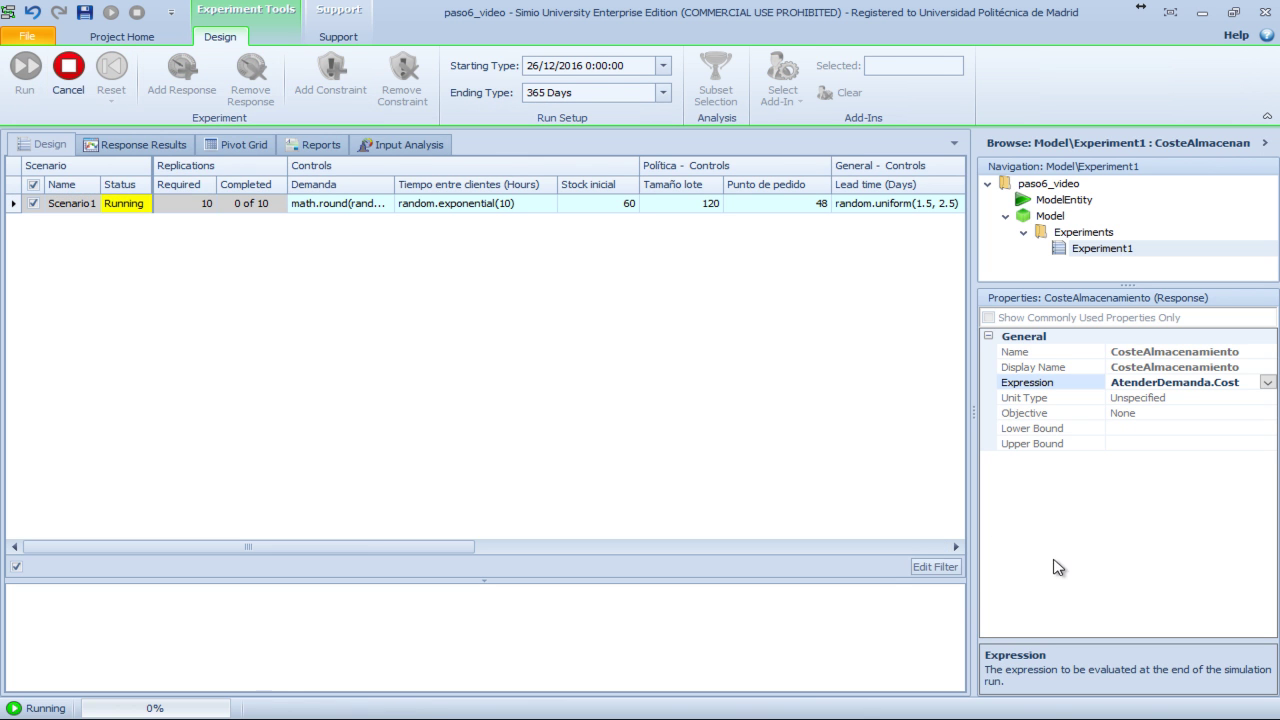
left_click(944, 544)
left_click(944, 544)
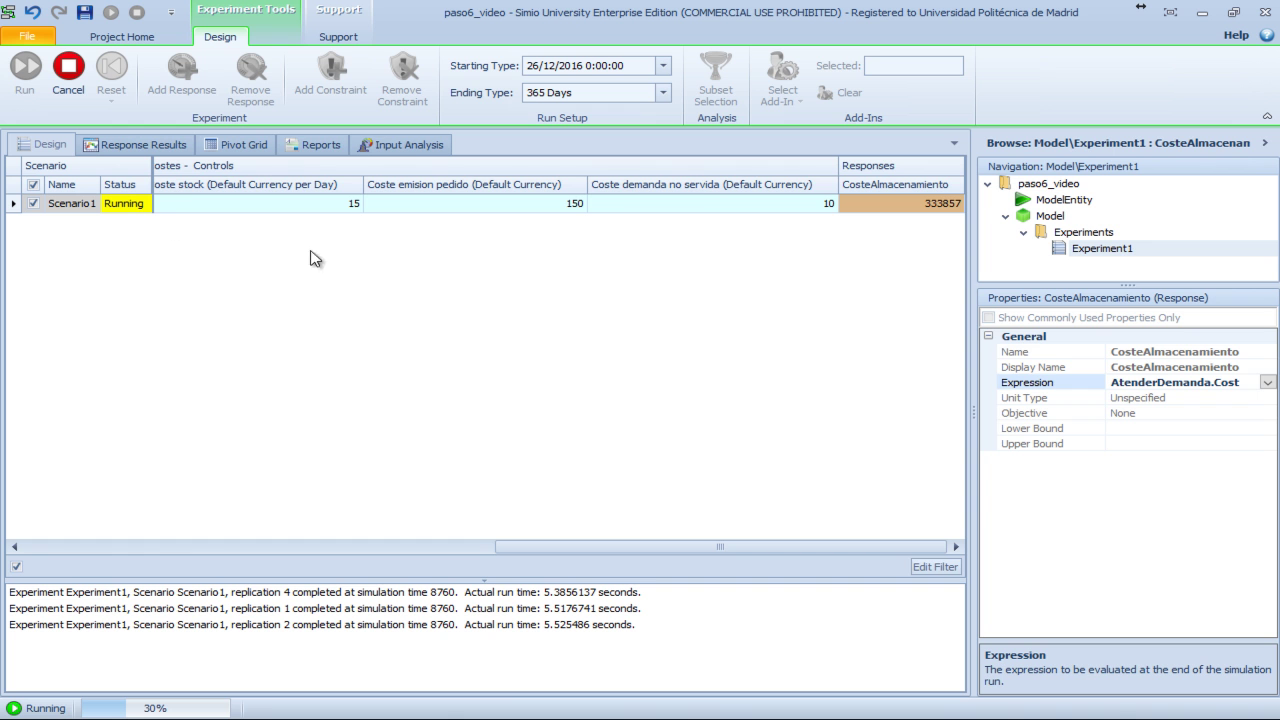
left_click(65, 546)
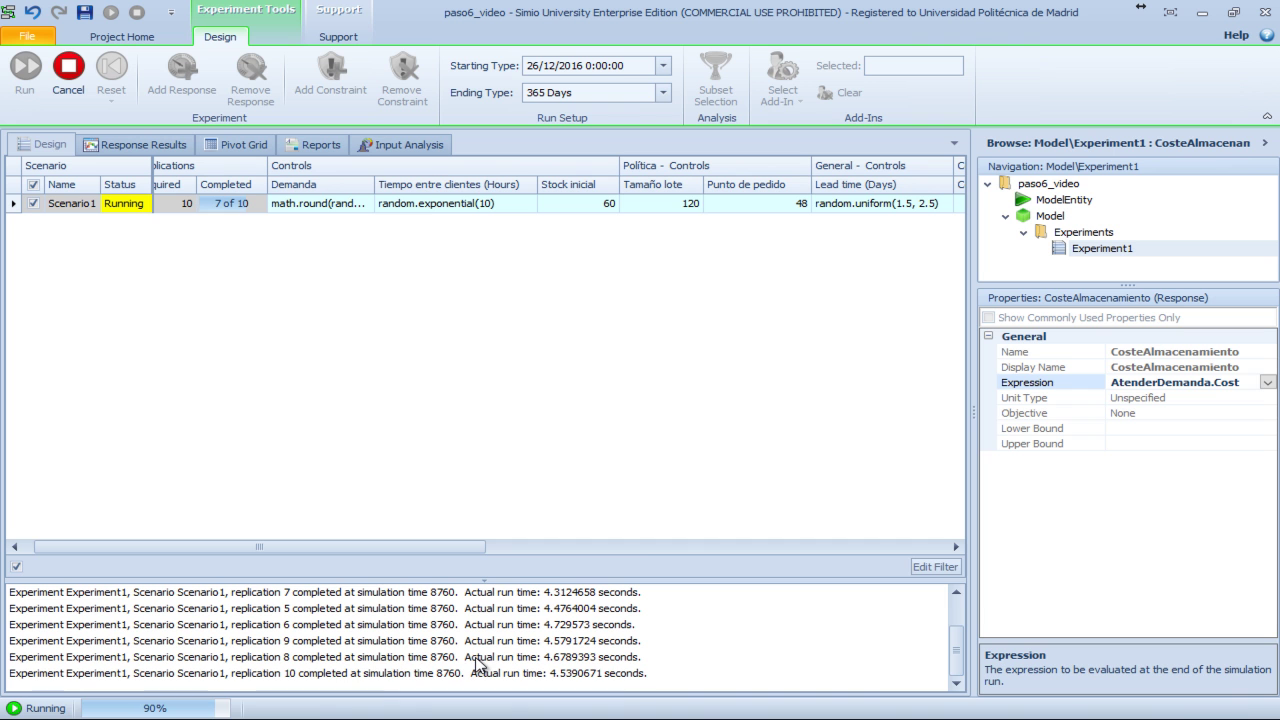
left_click_drag(420, 548, 951, 566)
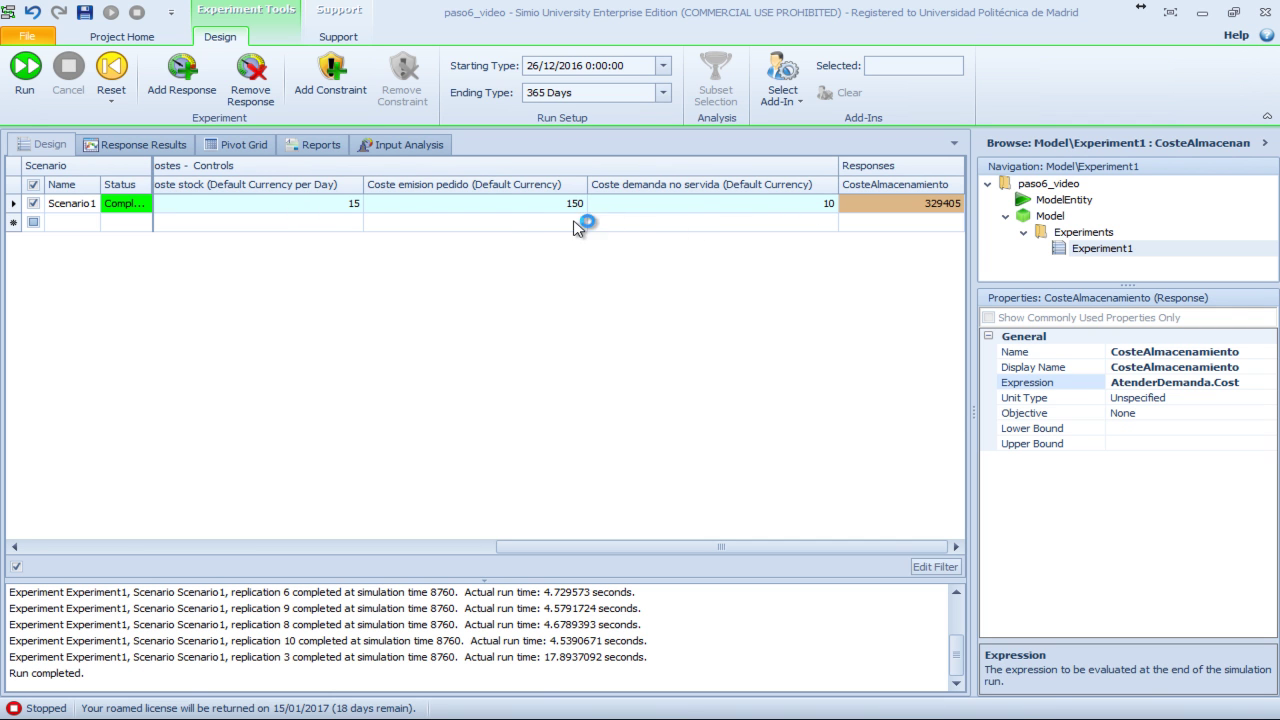
Set Scenario1's Coste stock to 0.5
left_click(325, 204)
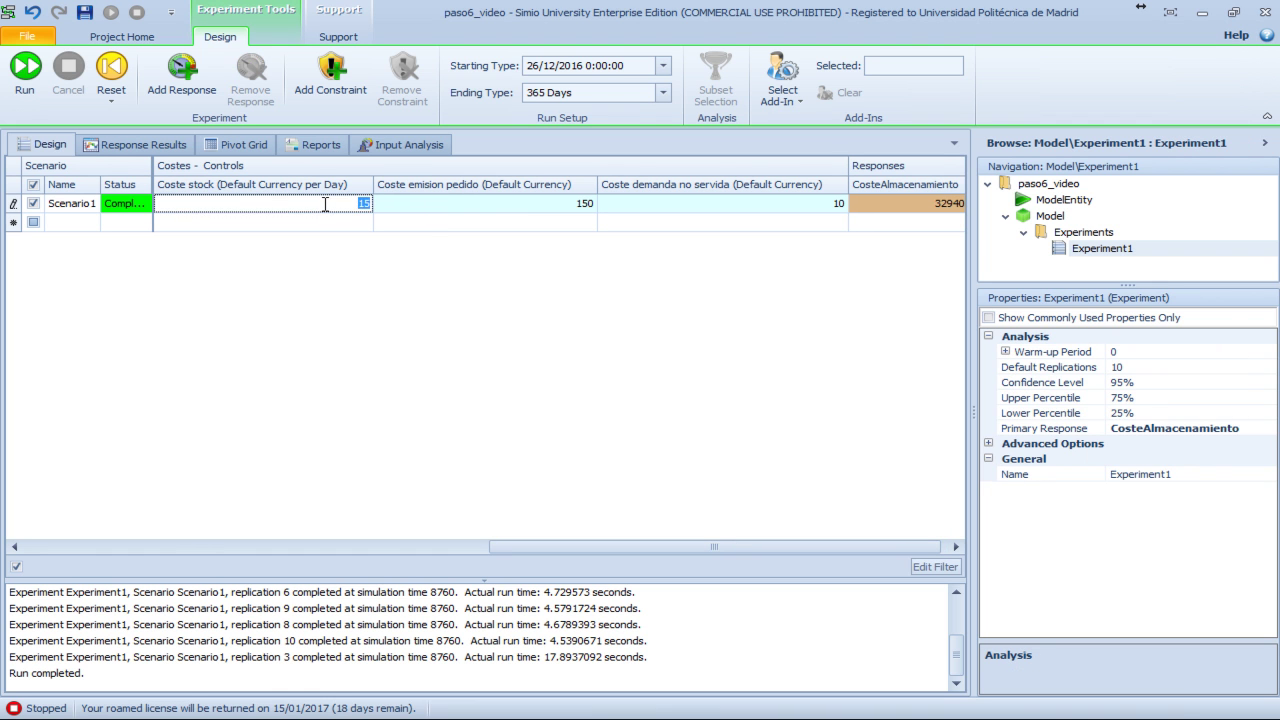
type("0.5")
key("Return")
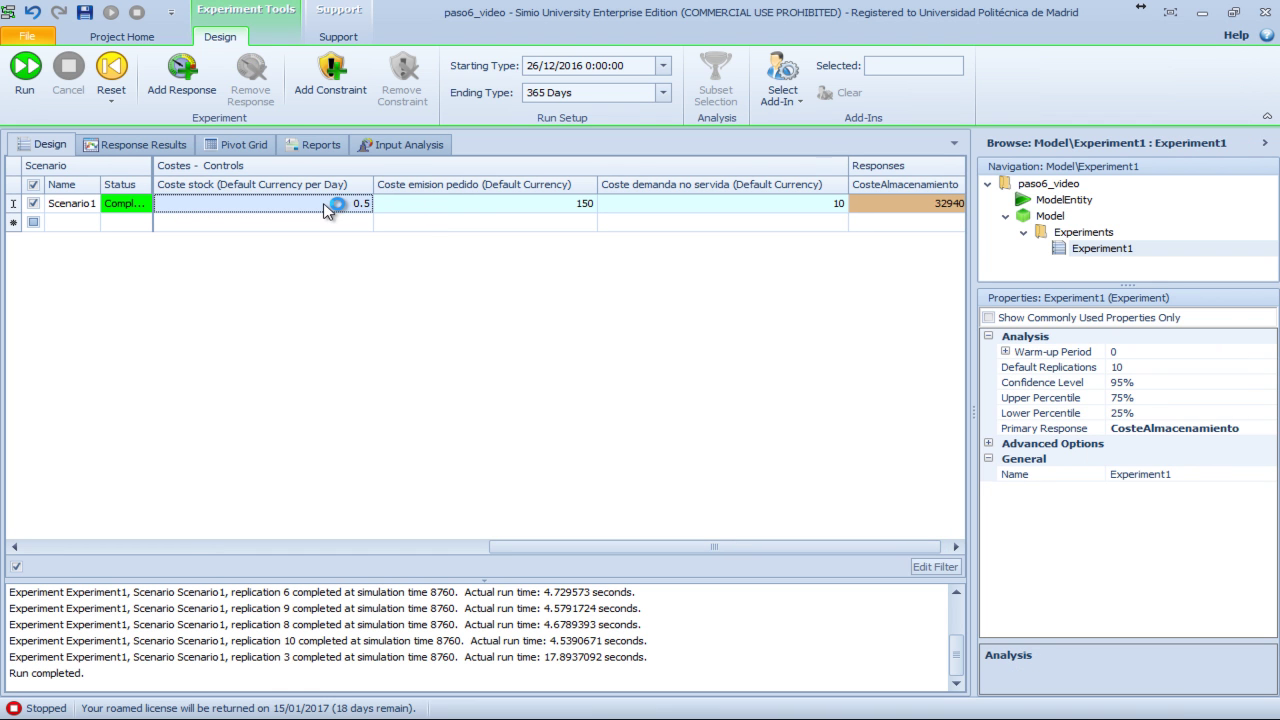
Reset Experiment1 and run it again with the changed stock cost
left_click(113, 72)
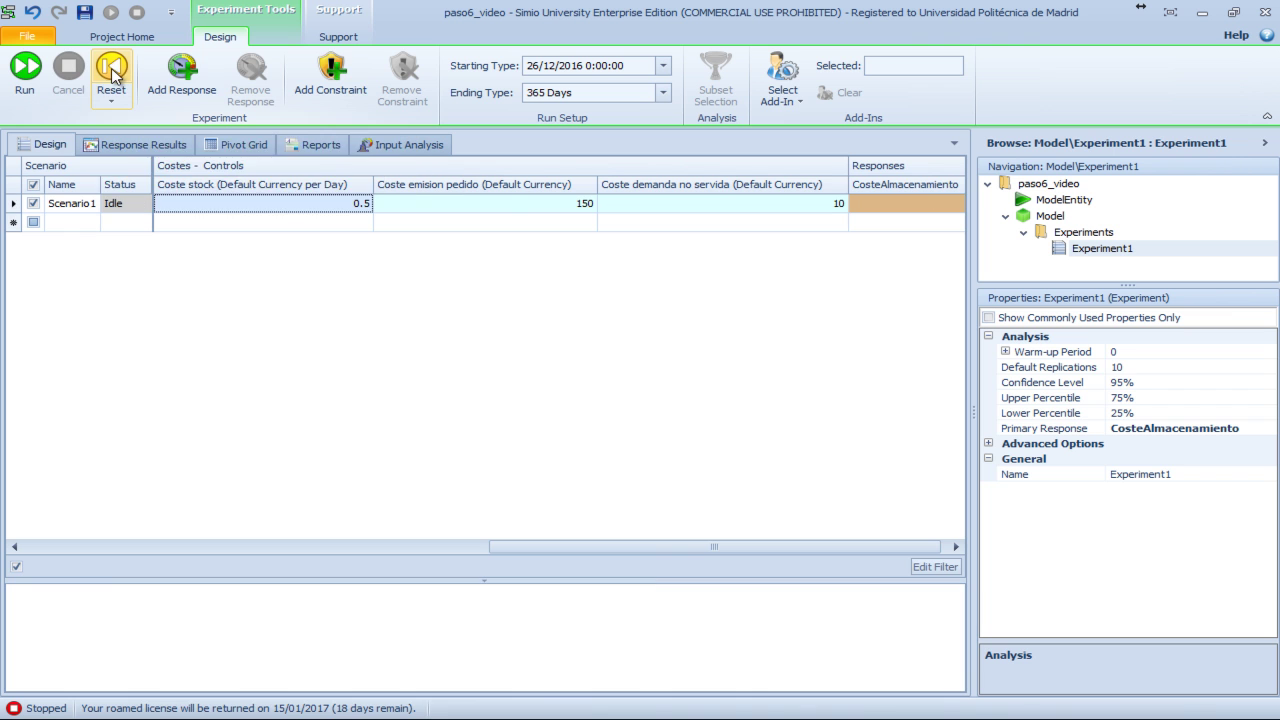
left_click(25, 67)
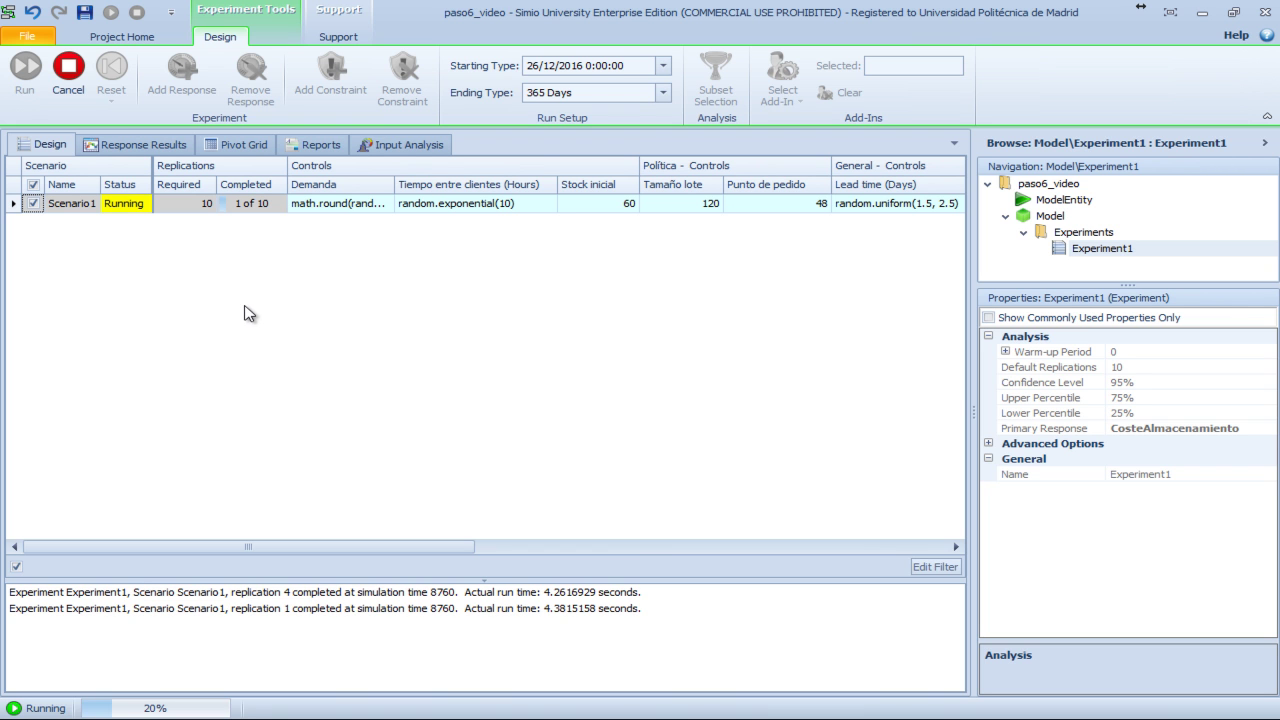
left_click(962, 548)
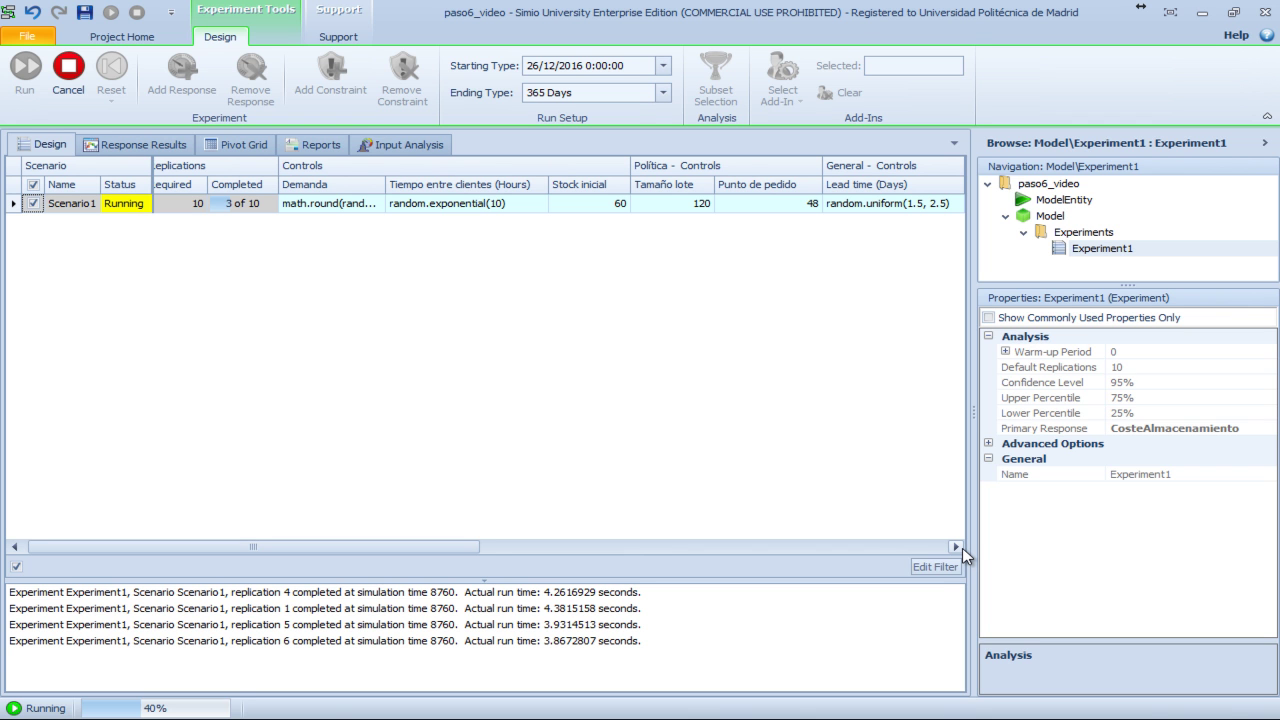
Follow Scenario1's rerun to completion and check its CosteAlmacenamiento response
left_click(928, 545)
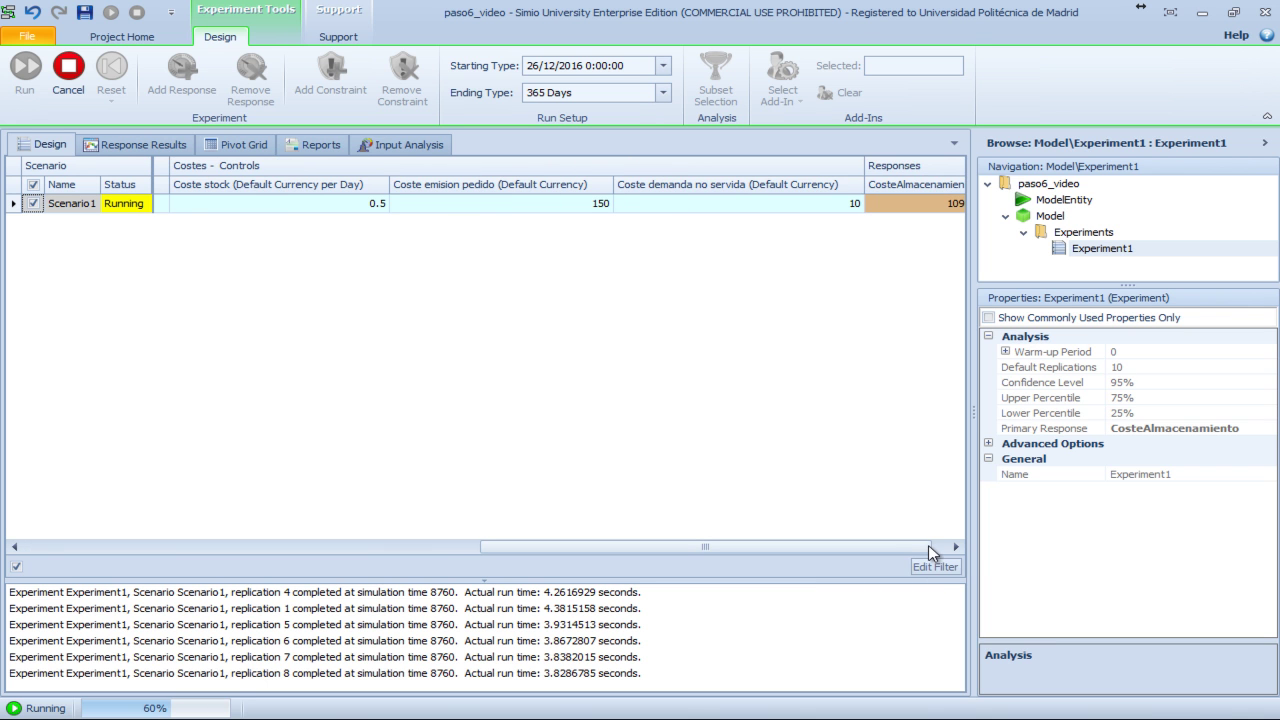
left_click(958, 543)
left_click(956, 547)
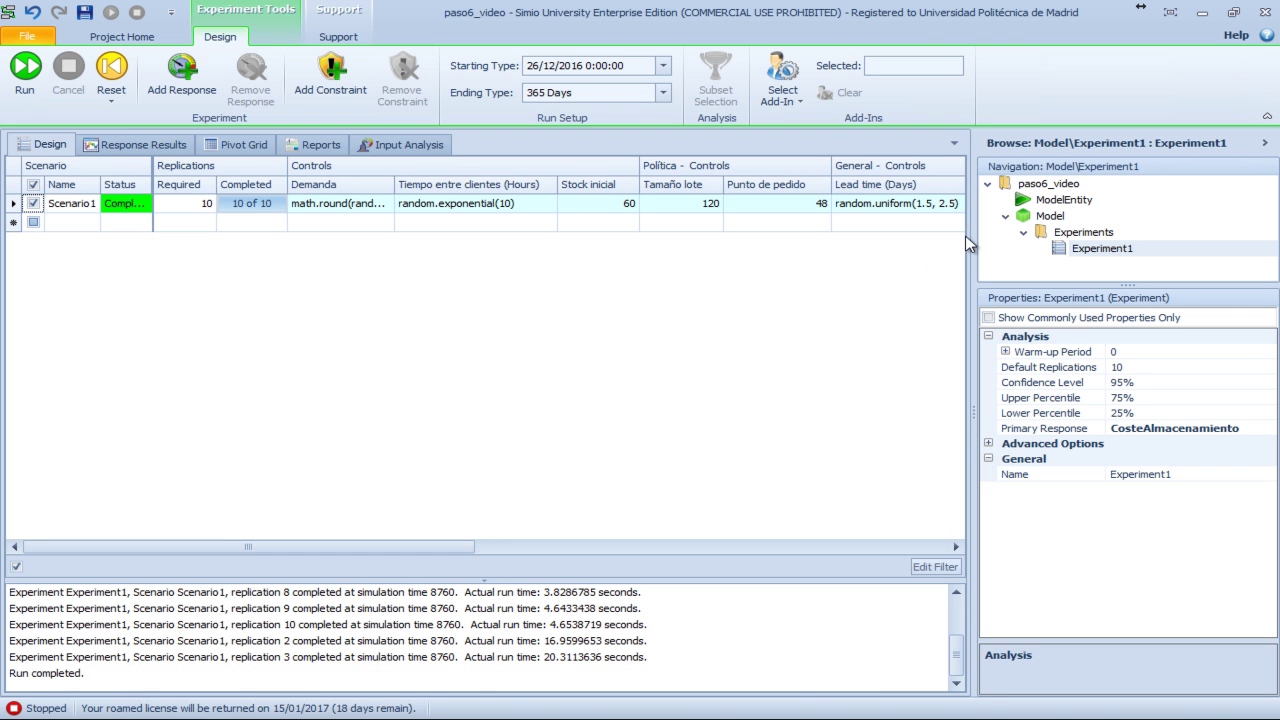
left_click(930, 548)
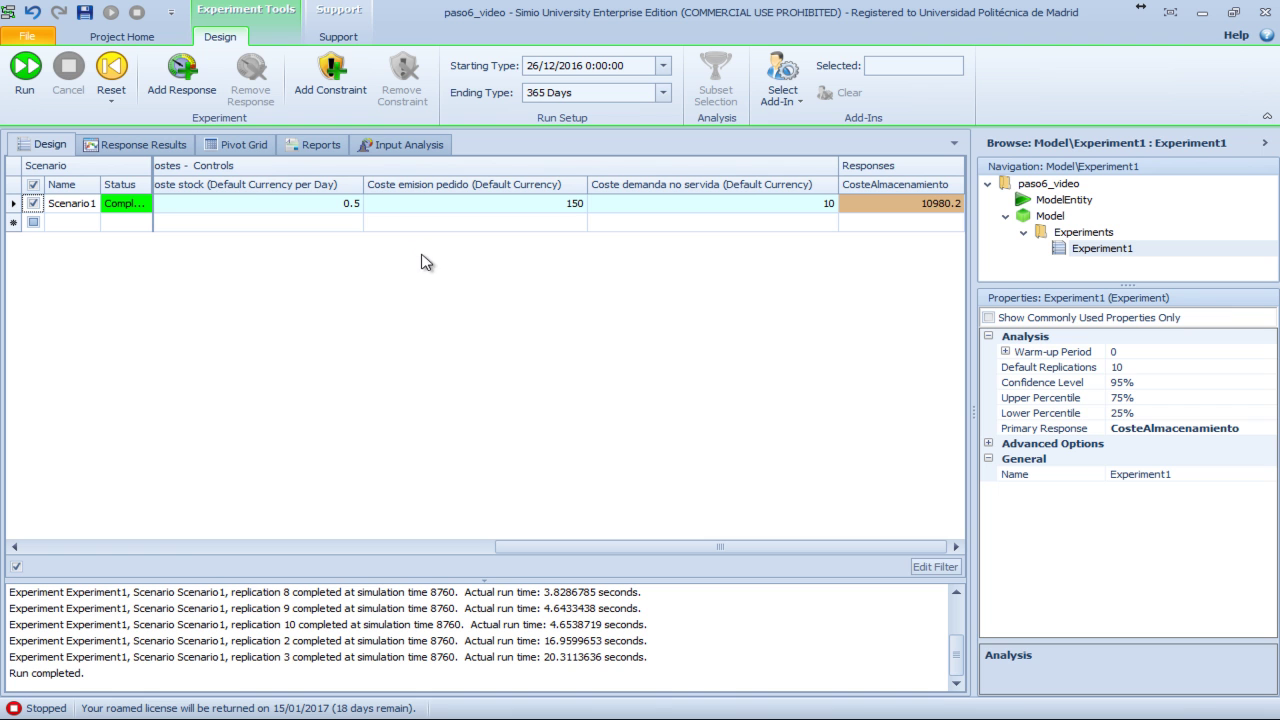
Add two more responses to Experiment1
left_click(176, 90)
left_click(176, 90)
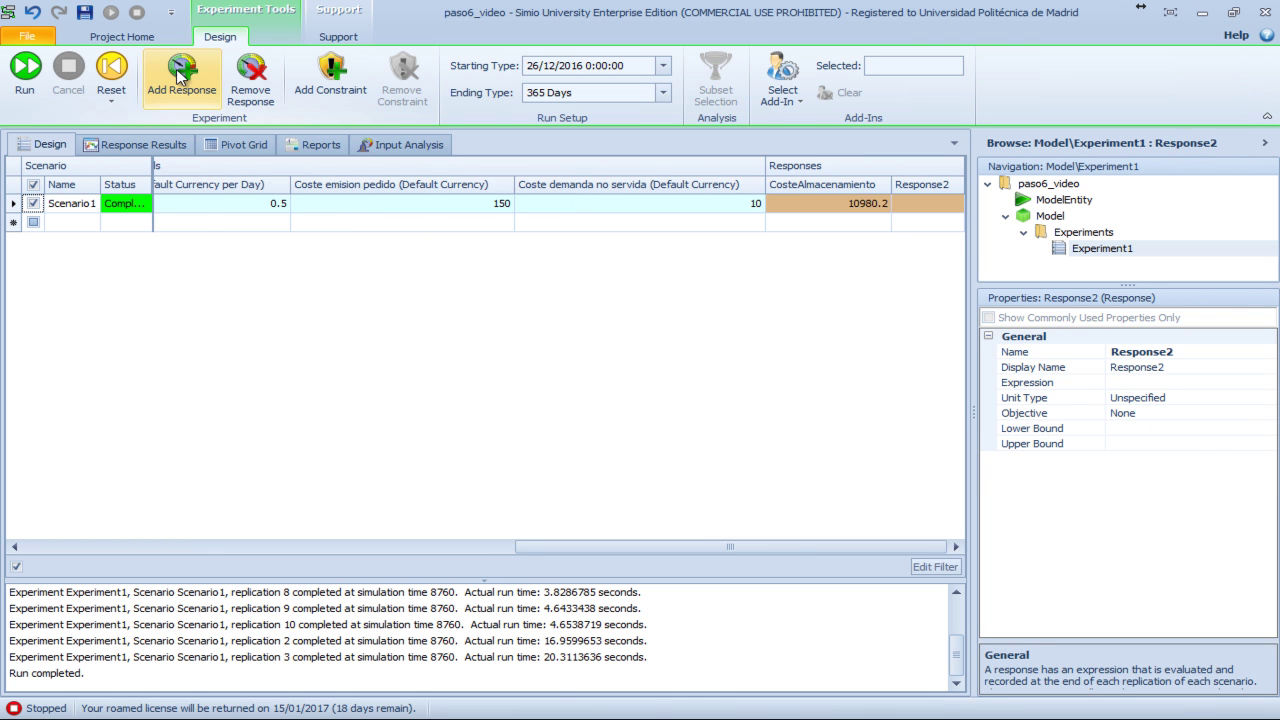
left_click(176, 90)
Rename Experiment1's second response as CosteEmision
left_click(836, 186)
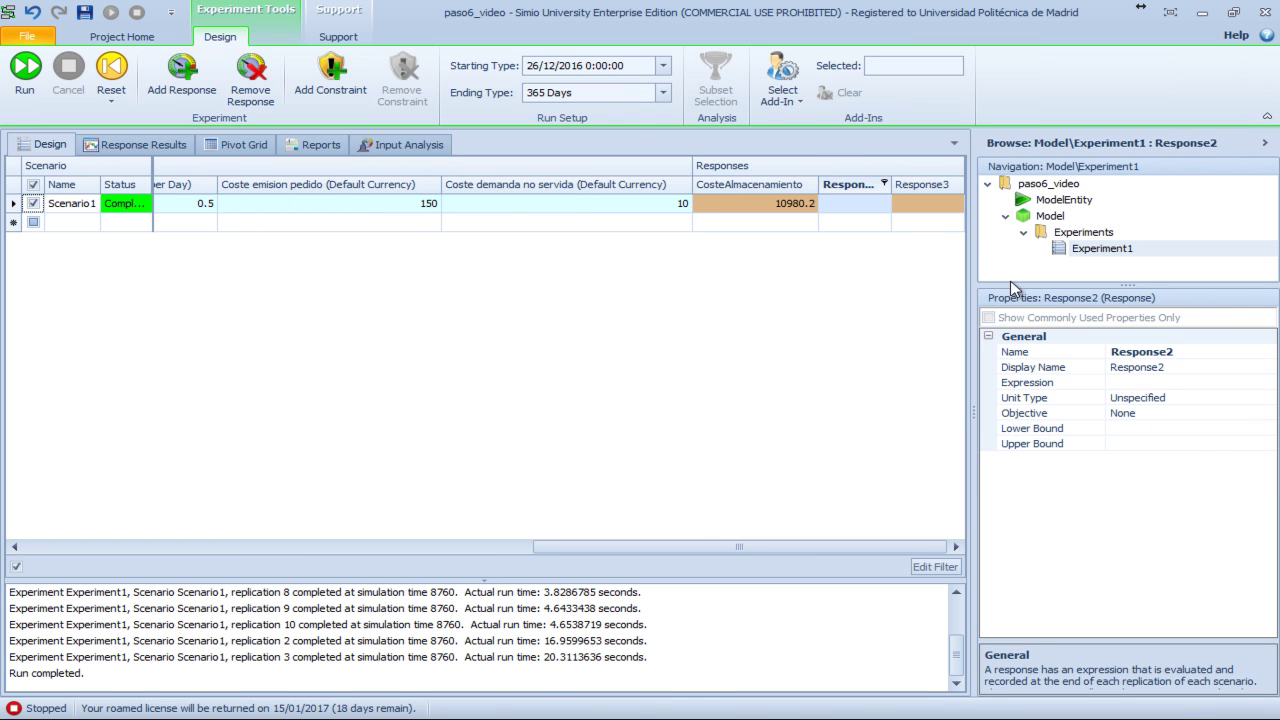
left_click(1208, 355)
key("ctrl+a")
type("C")
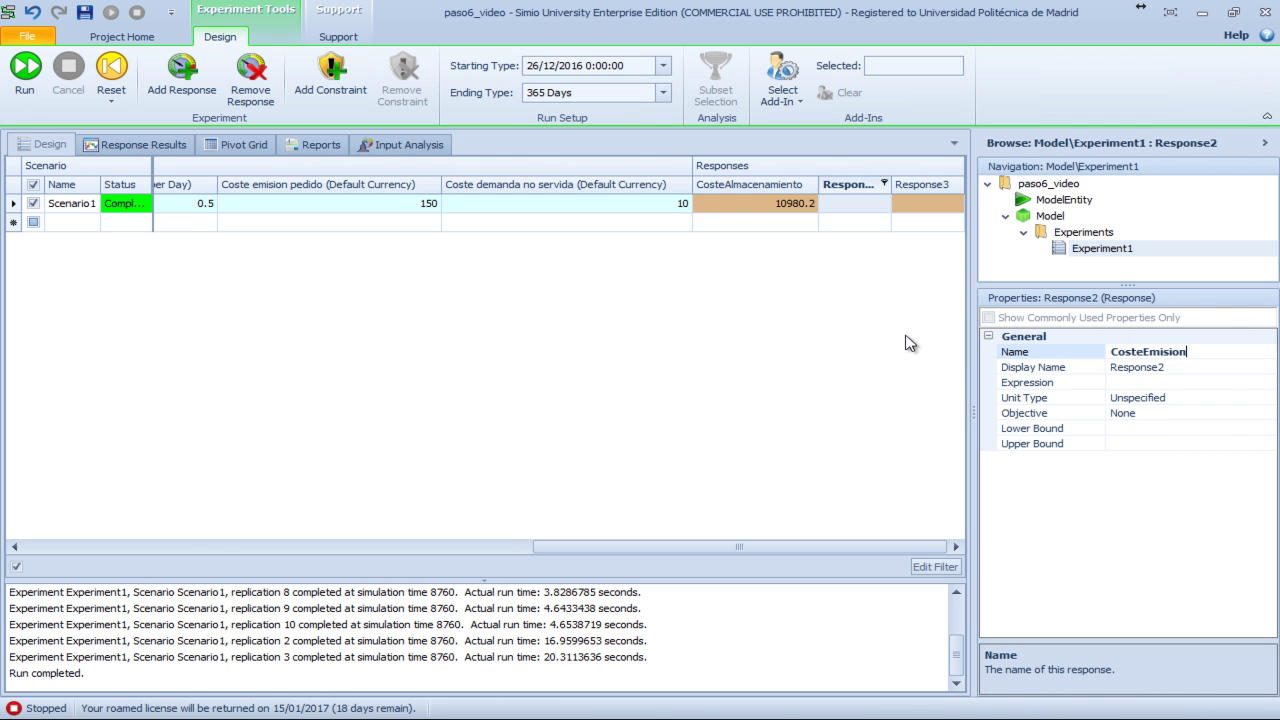
type("osteEmision")
key("Return")
Rename Experiment1's third response as CosteDemandaNoAtendida
left_click(855, 189)
left_click(1203, 354)
key("ctrl+a")
type("C")
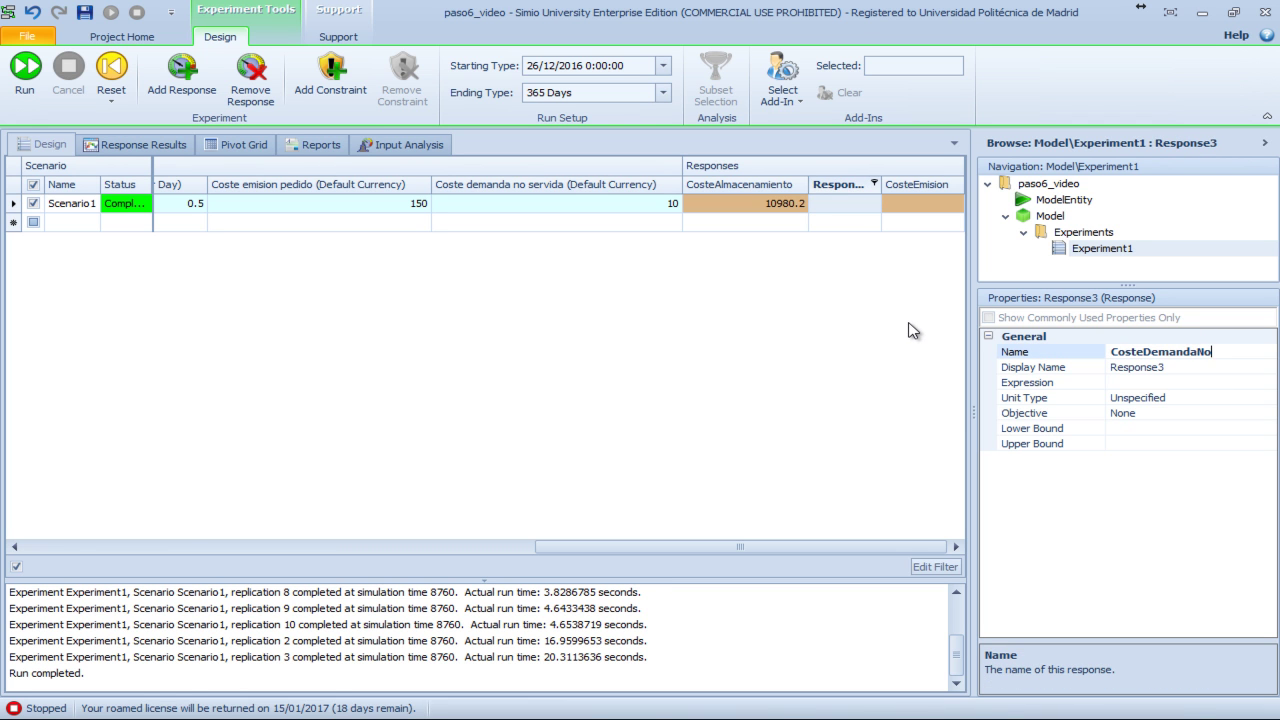
key("Return")
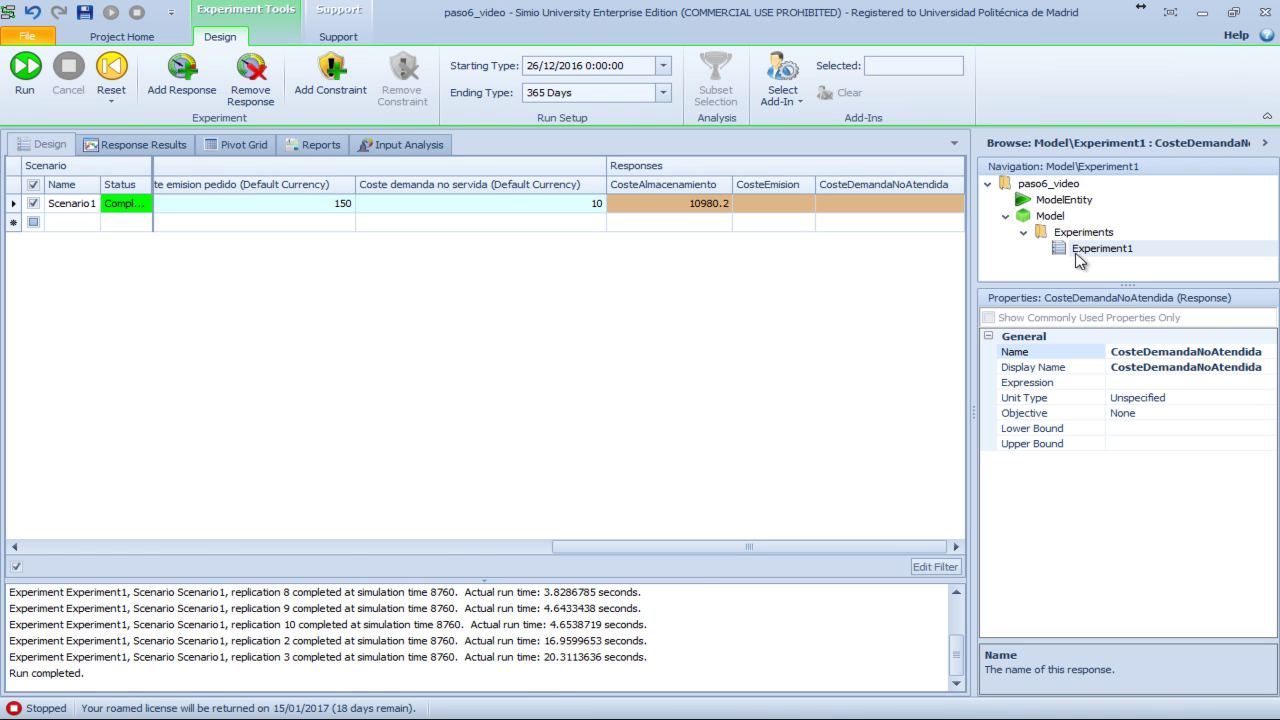
Add an output statistic element named CosteEmision to the main Model's definitions
left_click(1086, 206)
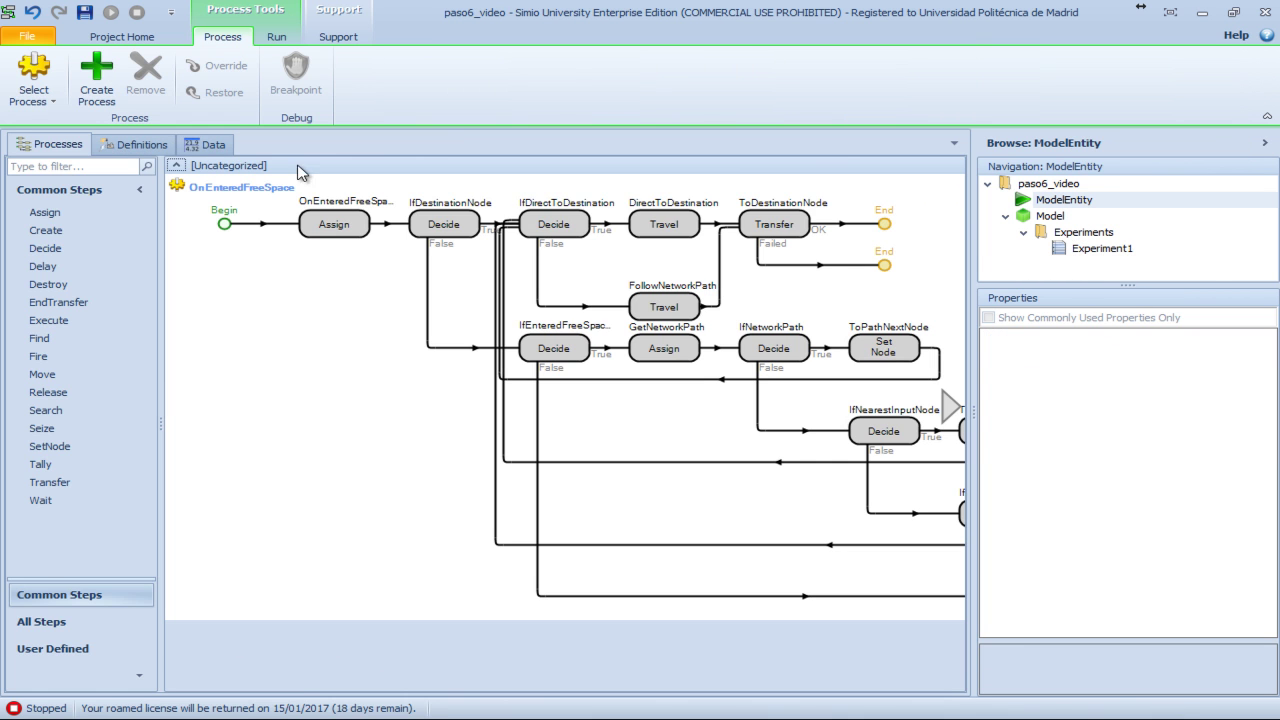
left_click(1028, 217)
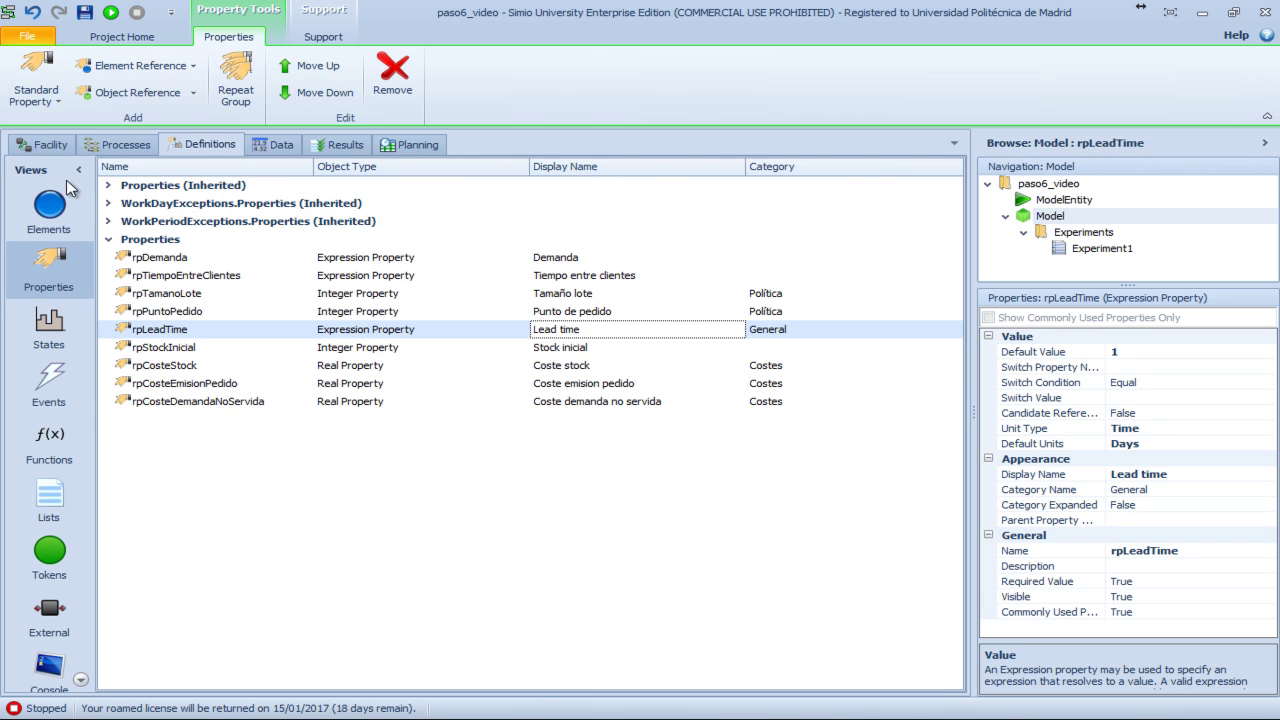
left_click(58, 222)
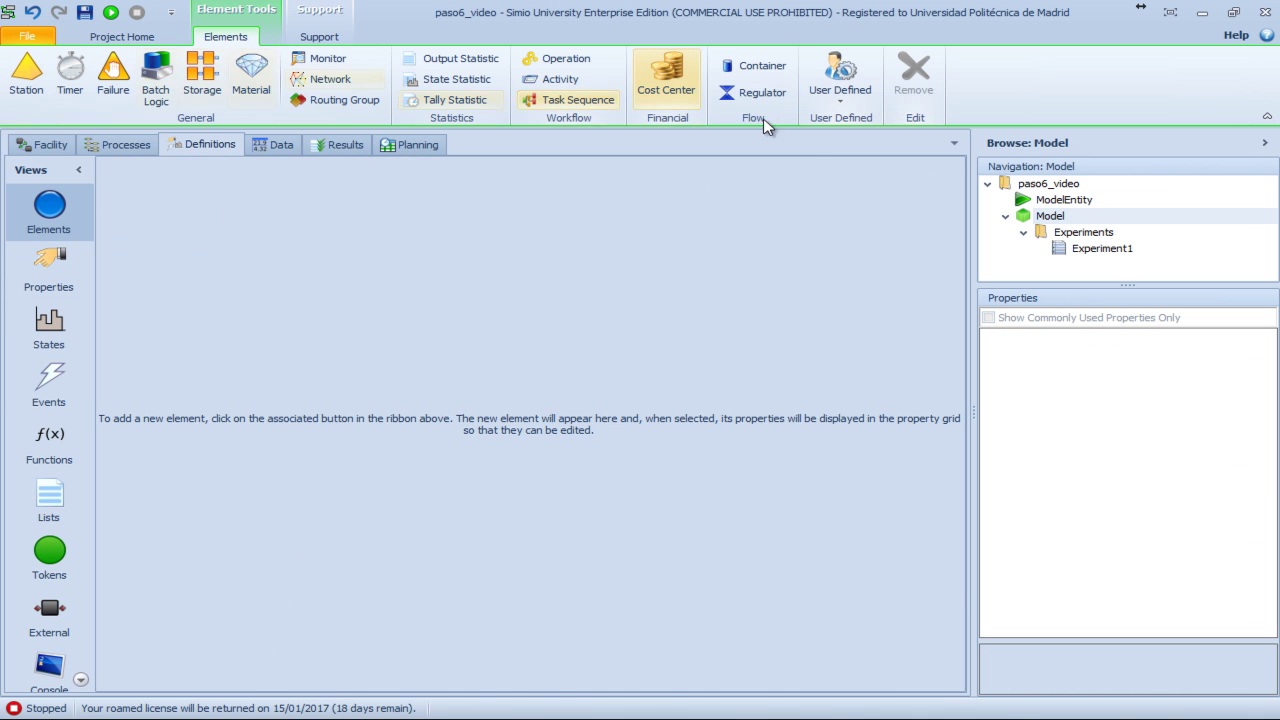
left_click(459, 60)
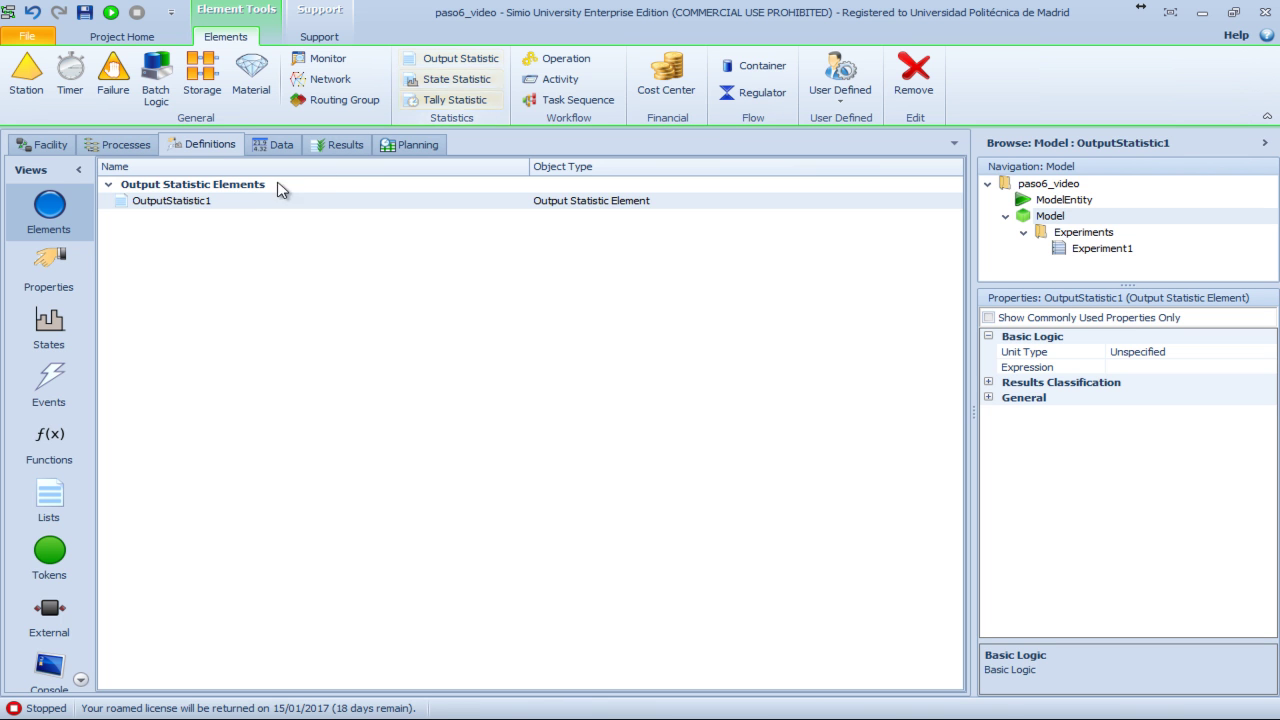
left_click(245, 201)
type("Cos")
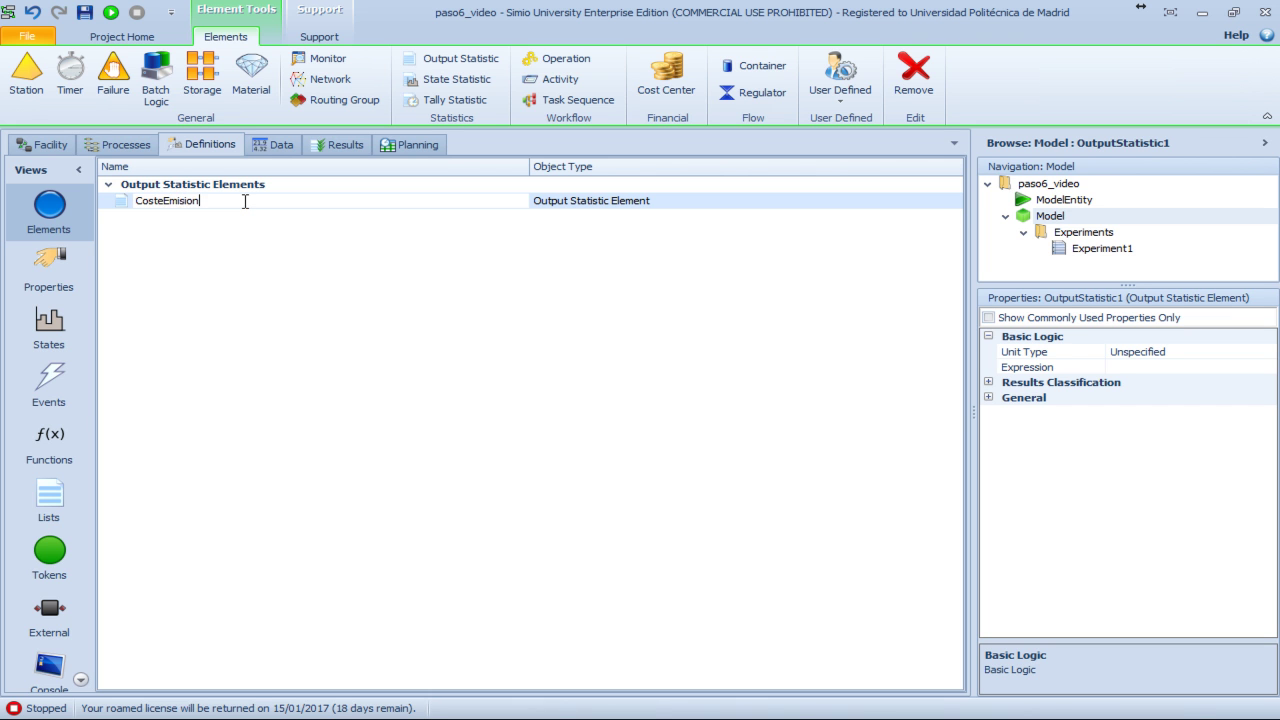
type("teEmision")
key("Return")
Add a second output statistic element to the Model and name it CosteDemandaNoAtendida
left_click(440, 58)
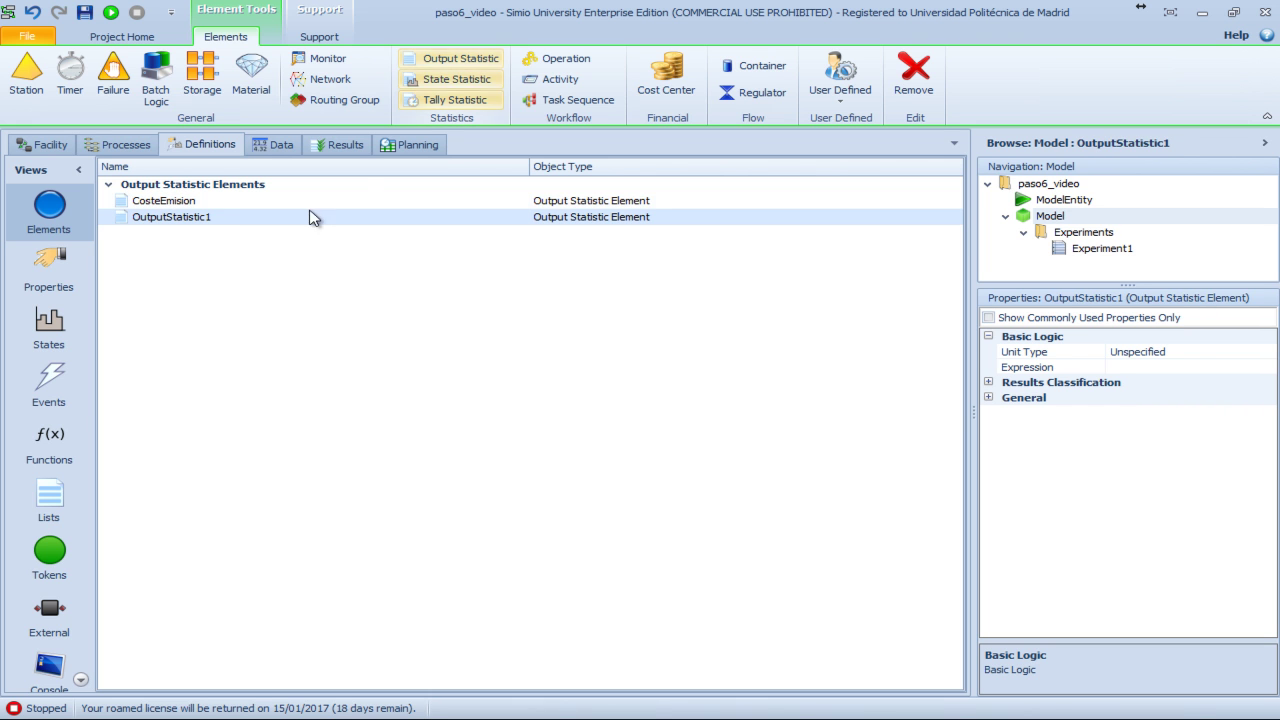
left_click(233, 217)
type("Coste")
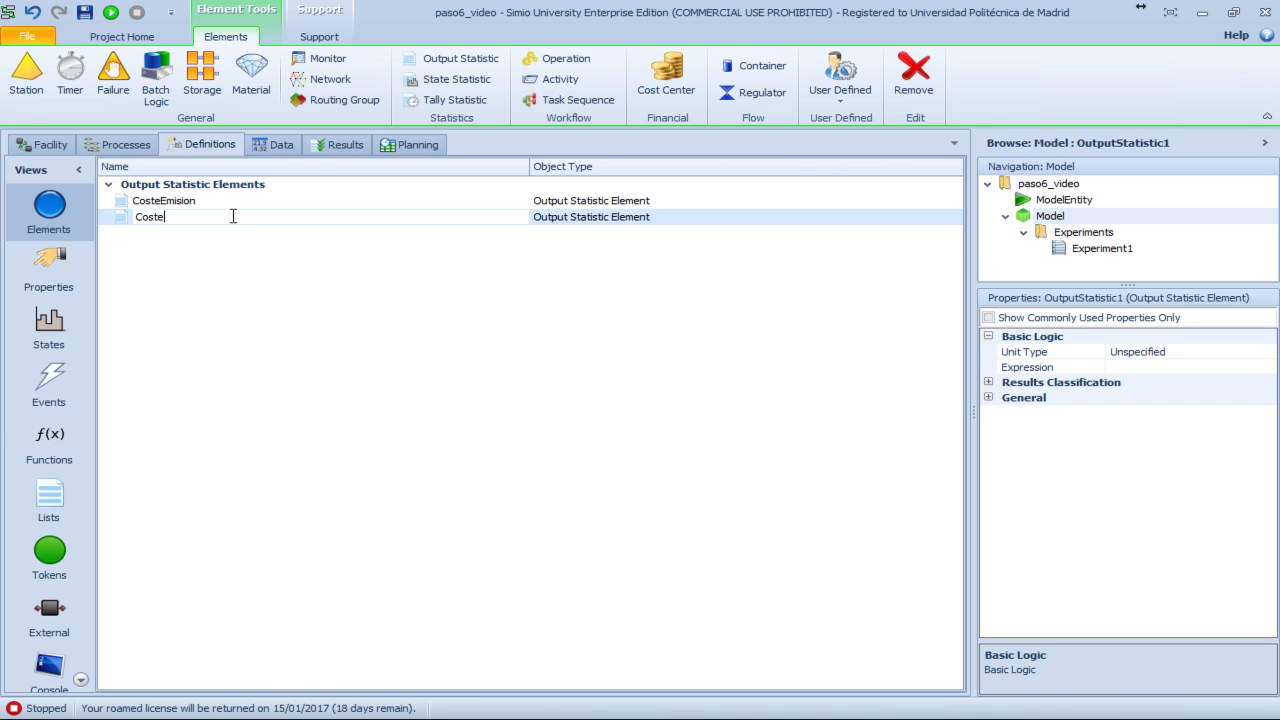
type("DemandaNoAtendida")
key("Return")
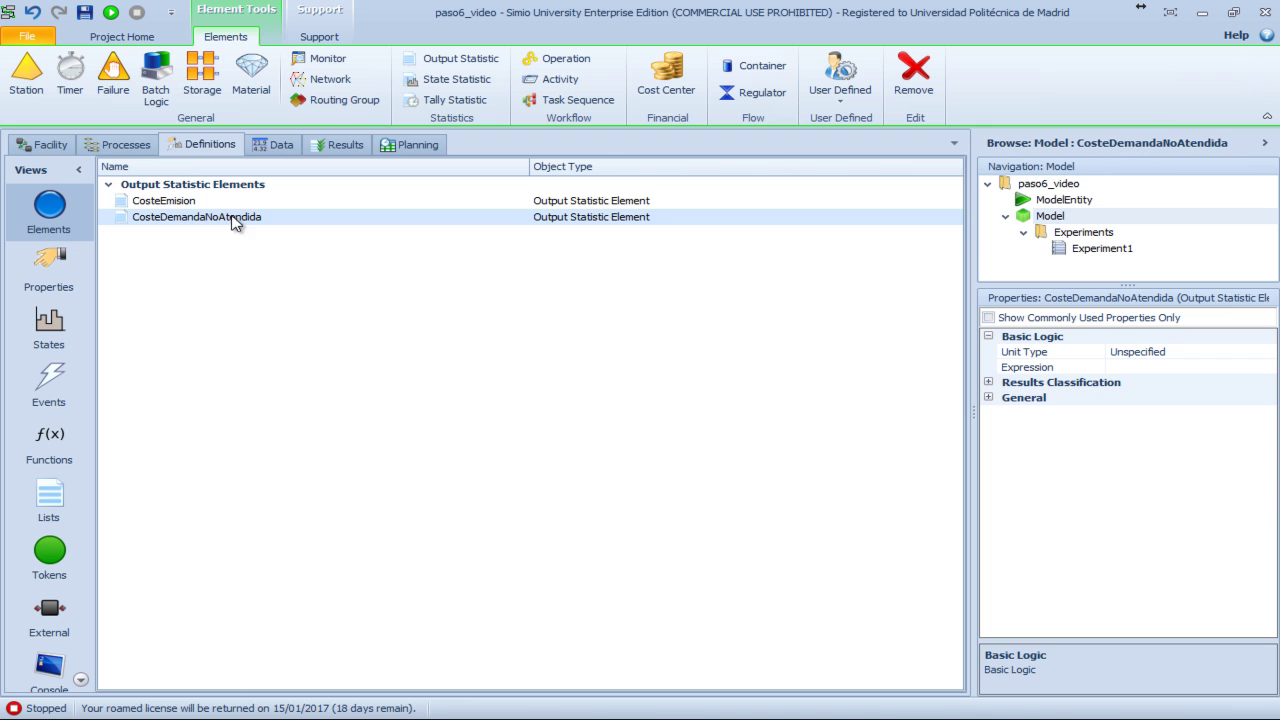
Widen the property area and set the CosteEmision output statistic's expression to stCosteEmisionPedidos
left_click(178, 202)
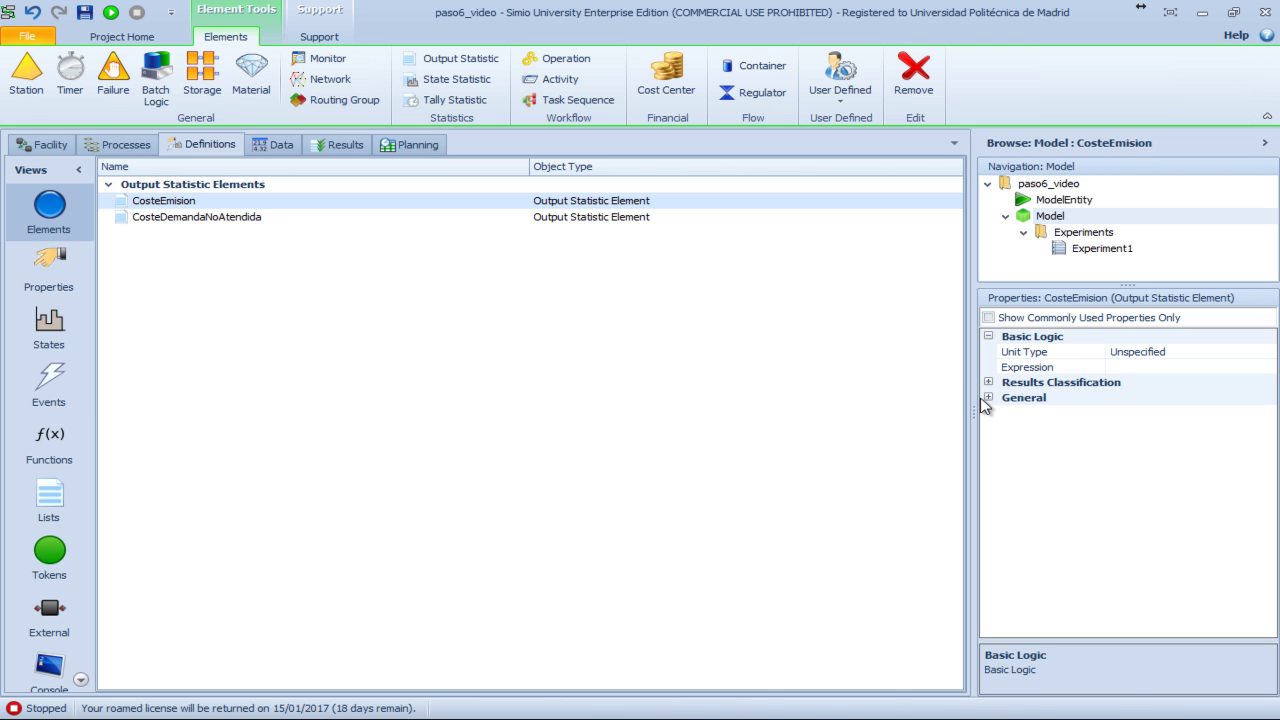
left_click_drag(976, 406, 853, 440)
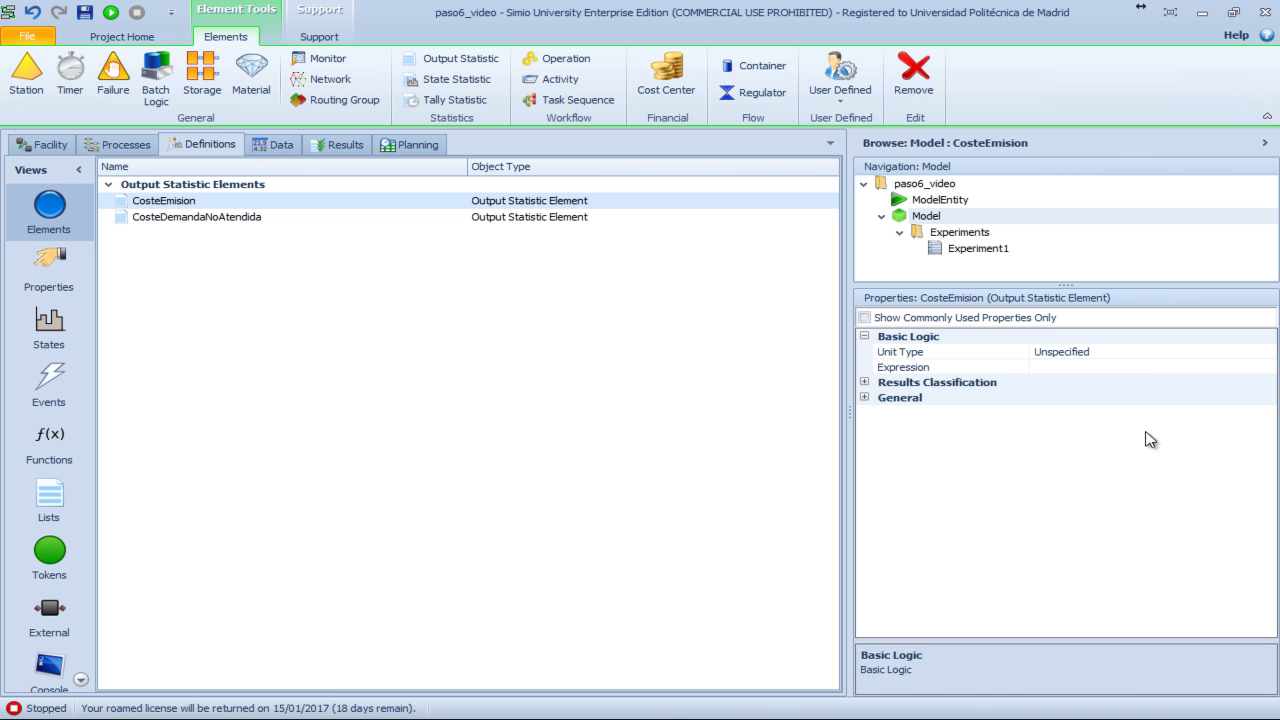
left_click(1164, 369)
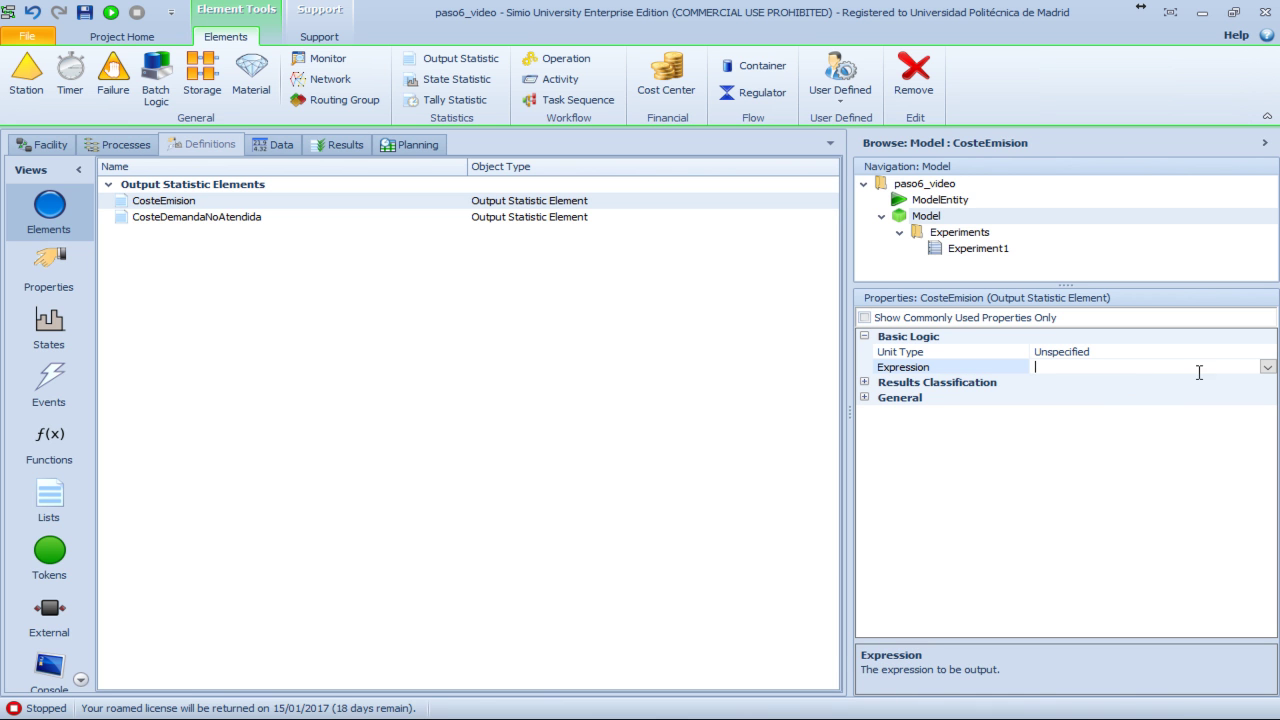
left_click(1267, 367)
type("st")
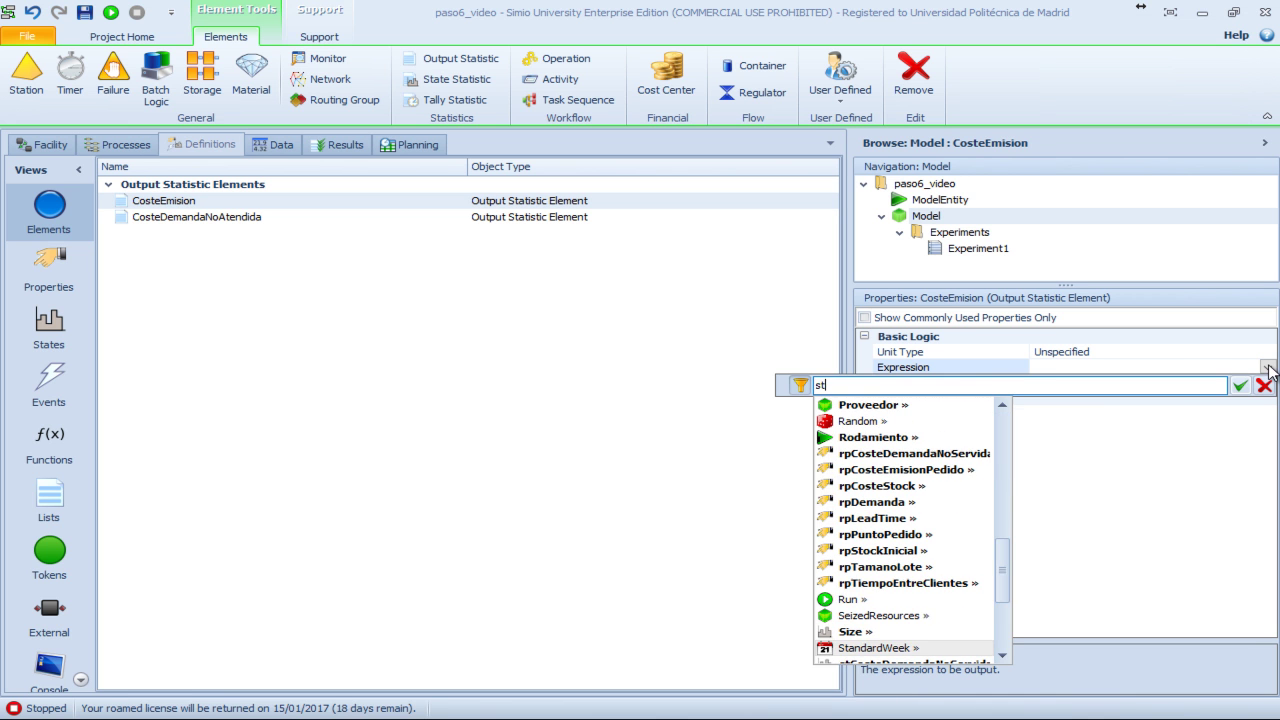
key("Down")
key("Down")
key("Down")
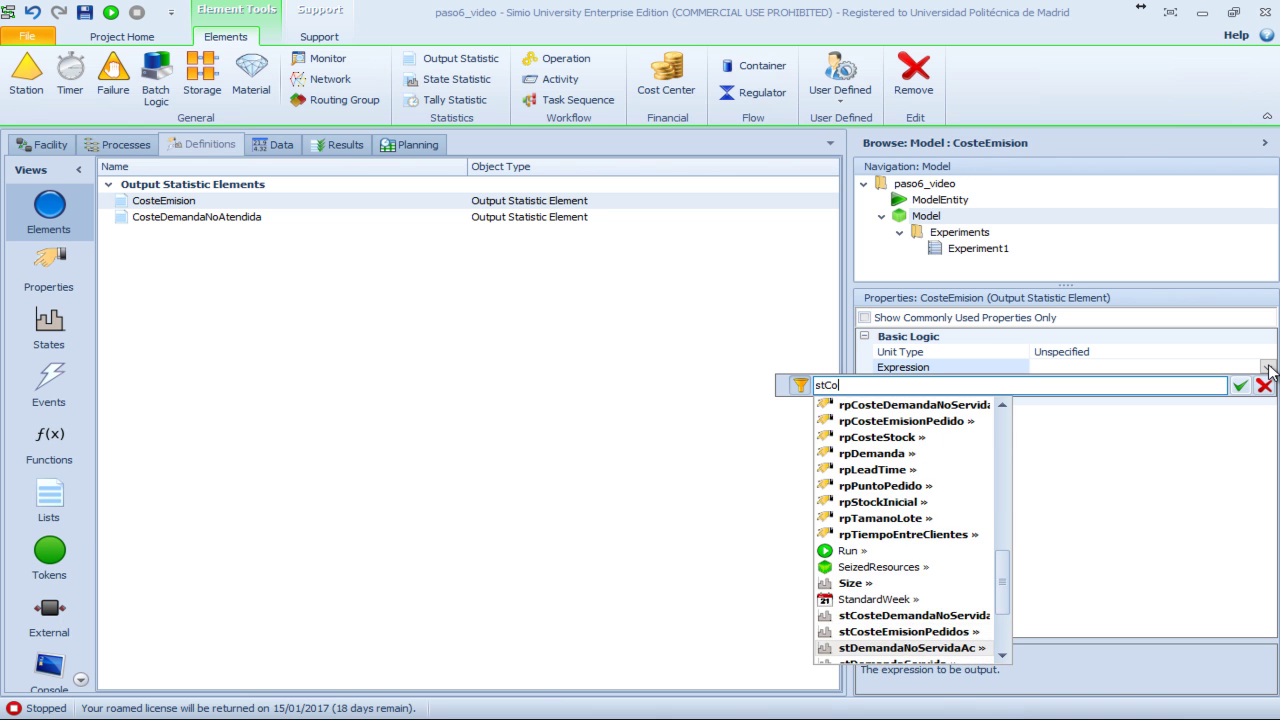
key("Up")
key("Return")
key("Return")
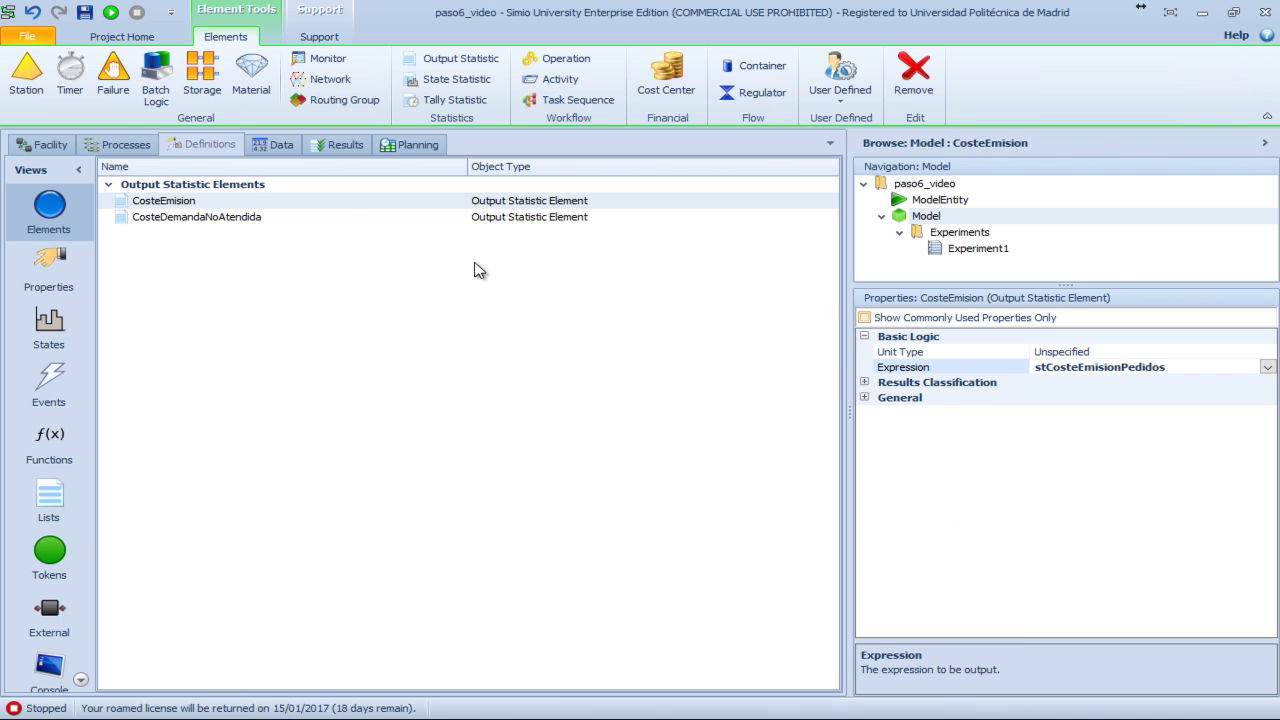
Set the CosteDemandaNoAtendida output statistic's expression to stCosteDemandaNoServida
left_click(170, 216)
left_click(1045, 368)
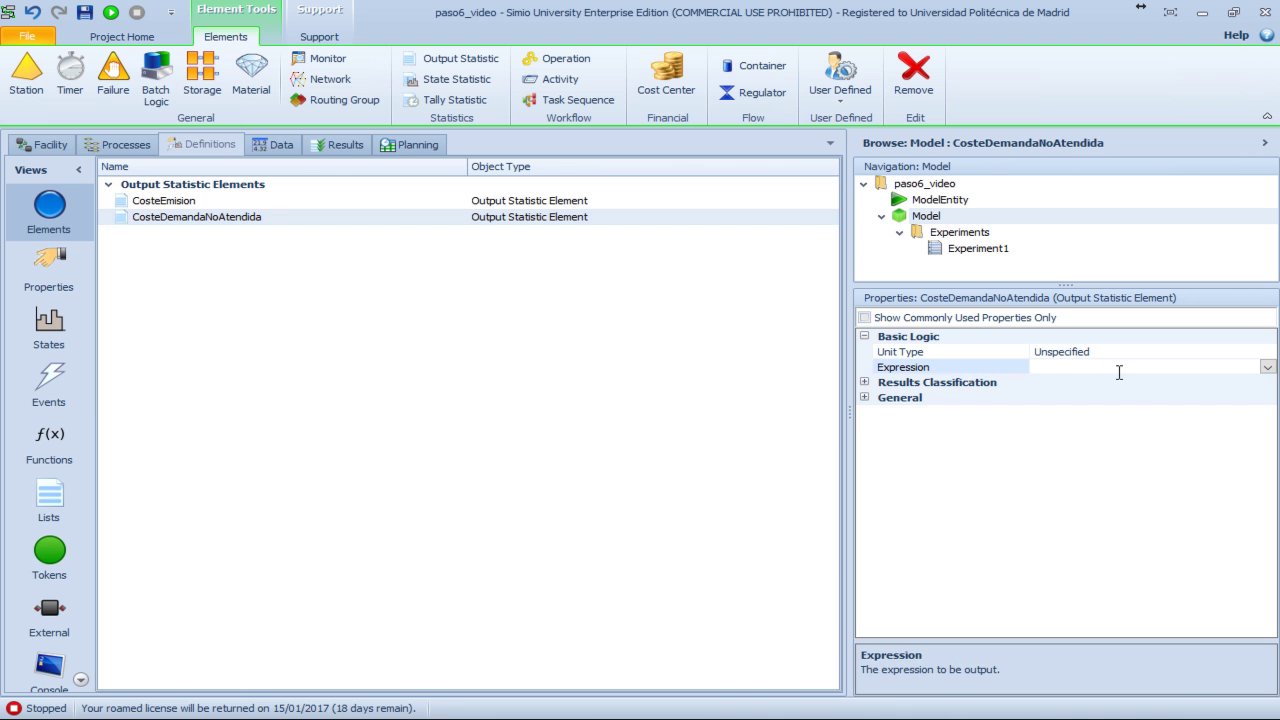
left_click(1267, 367)
left_click(971, 385)
type("st")
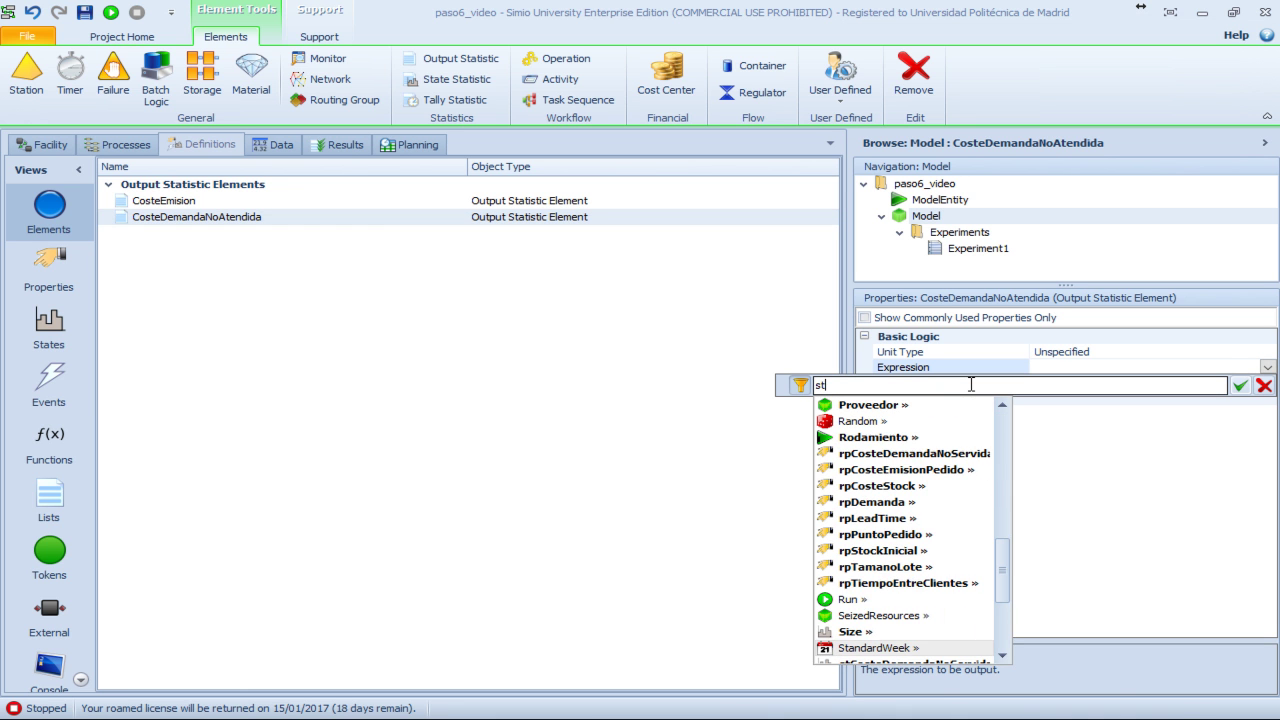
type("Co")
key("Return")
key("Return")
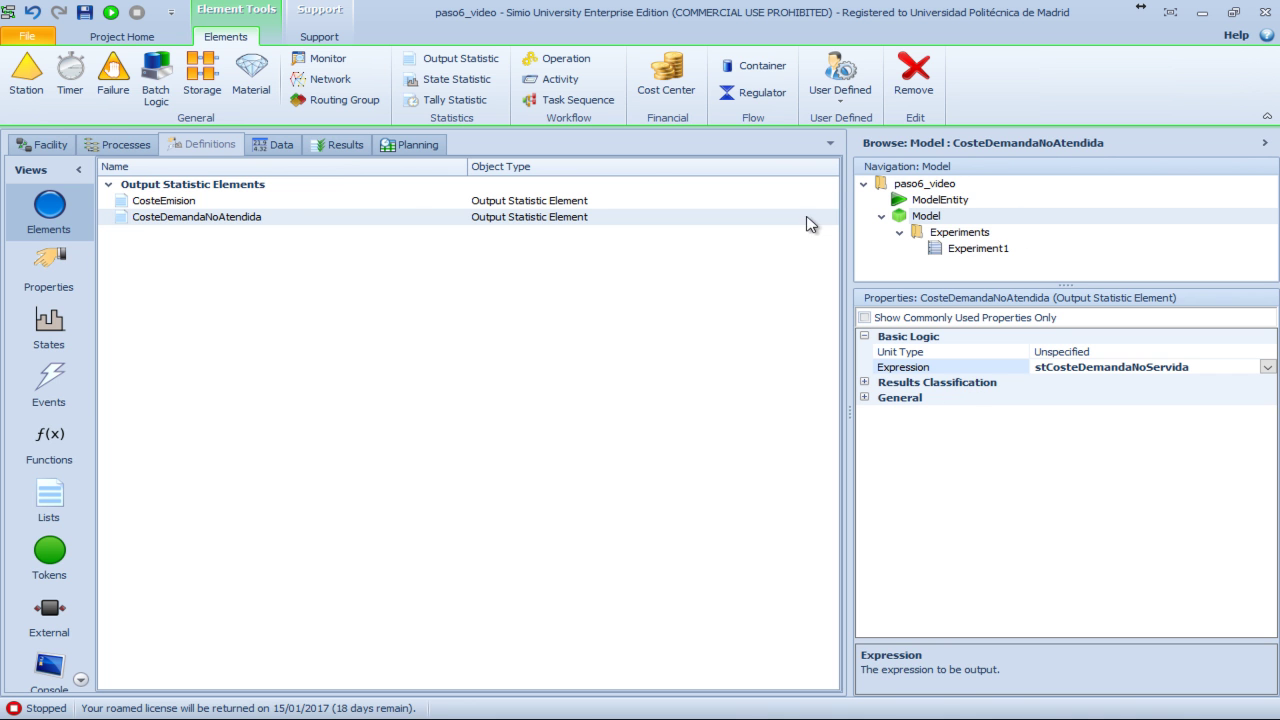
Show the Model's pivot grid results, reset the simulation and fast-forward it to the end of the run
left_click(340, 146)
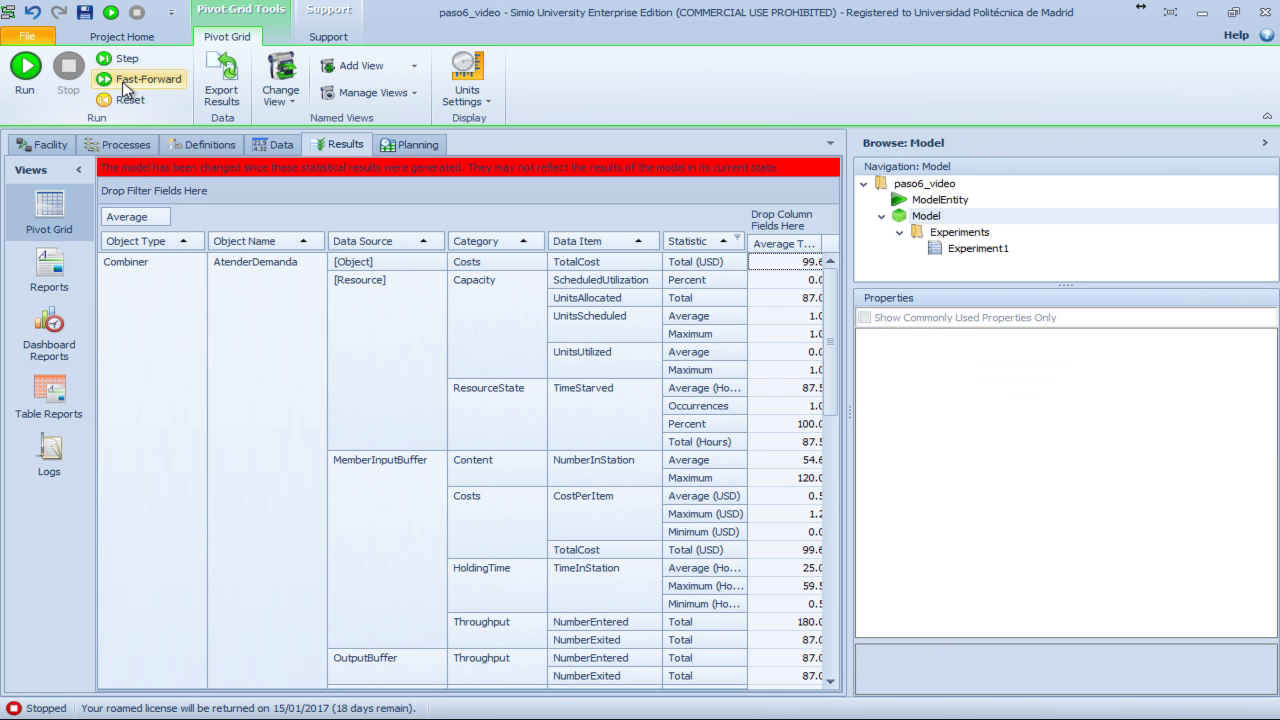
left_click(130, 82)
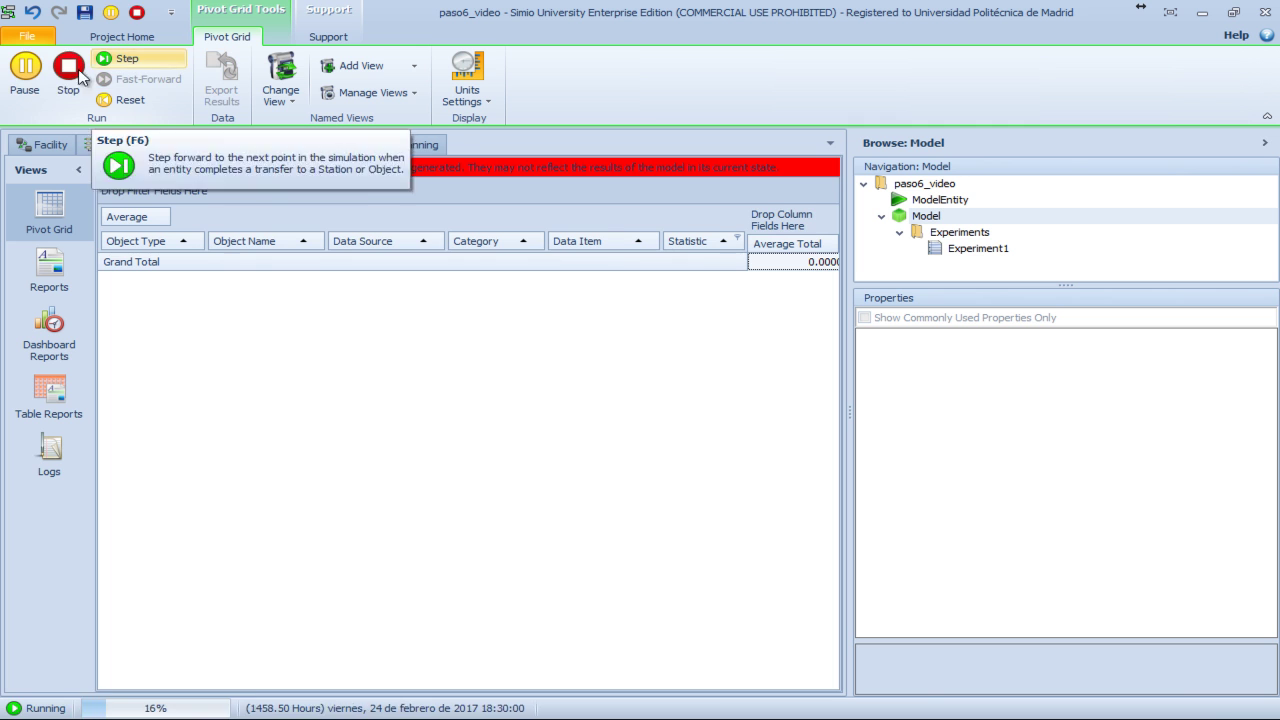
left_click(138, 100)
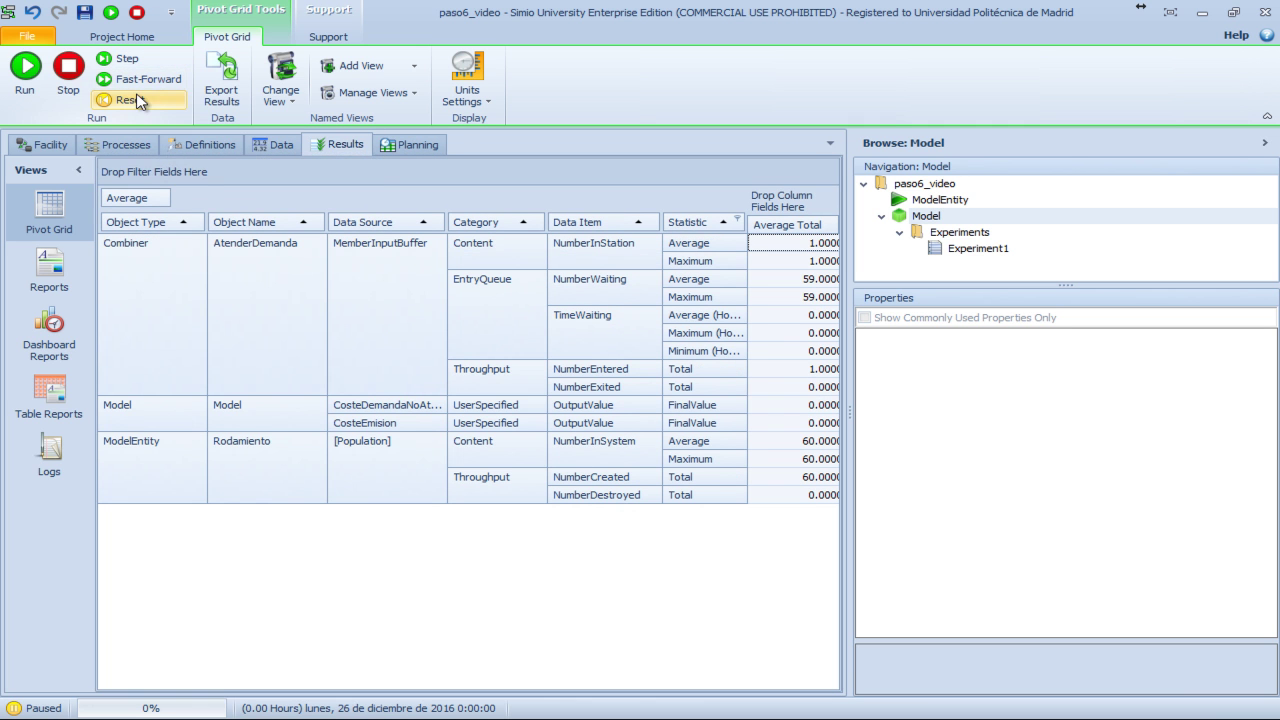
left_click(140, 84)
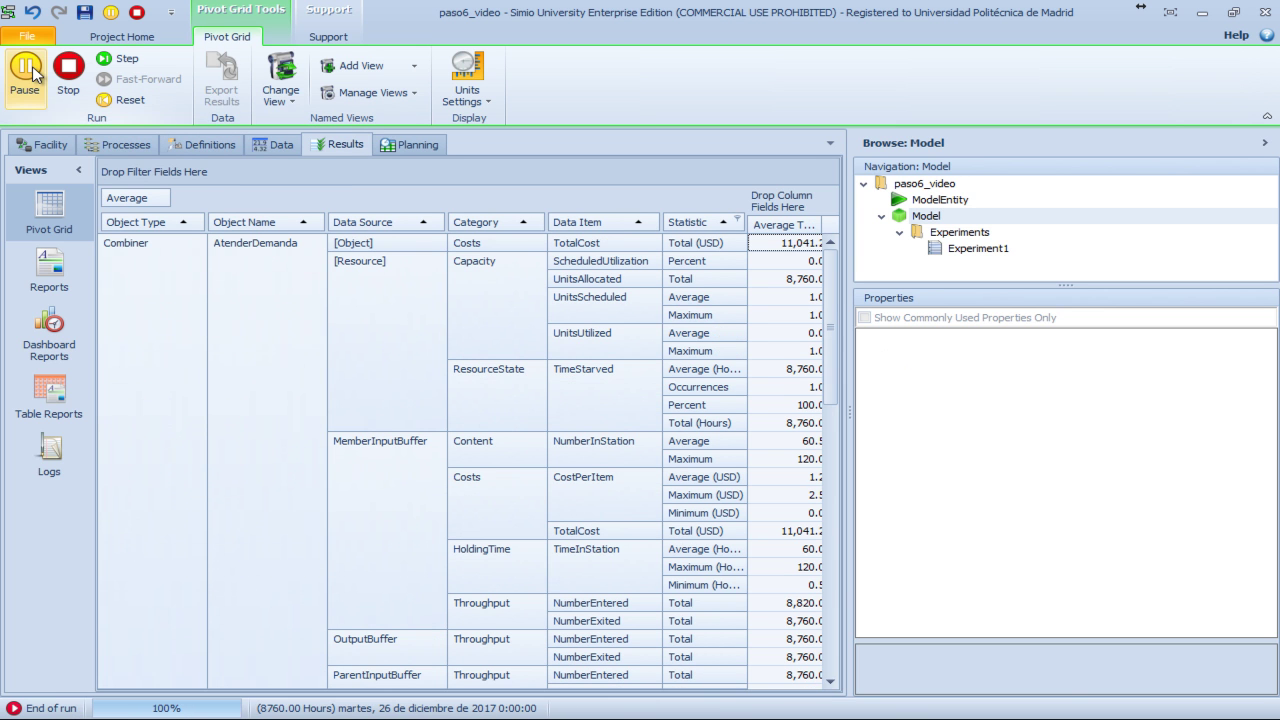
Examine the Model's total cost and the CosteDemandaNoAtendida and CosteEmision output values in the pivot grid
left_click_drag(850, 414, 938, 414)
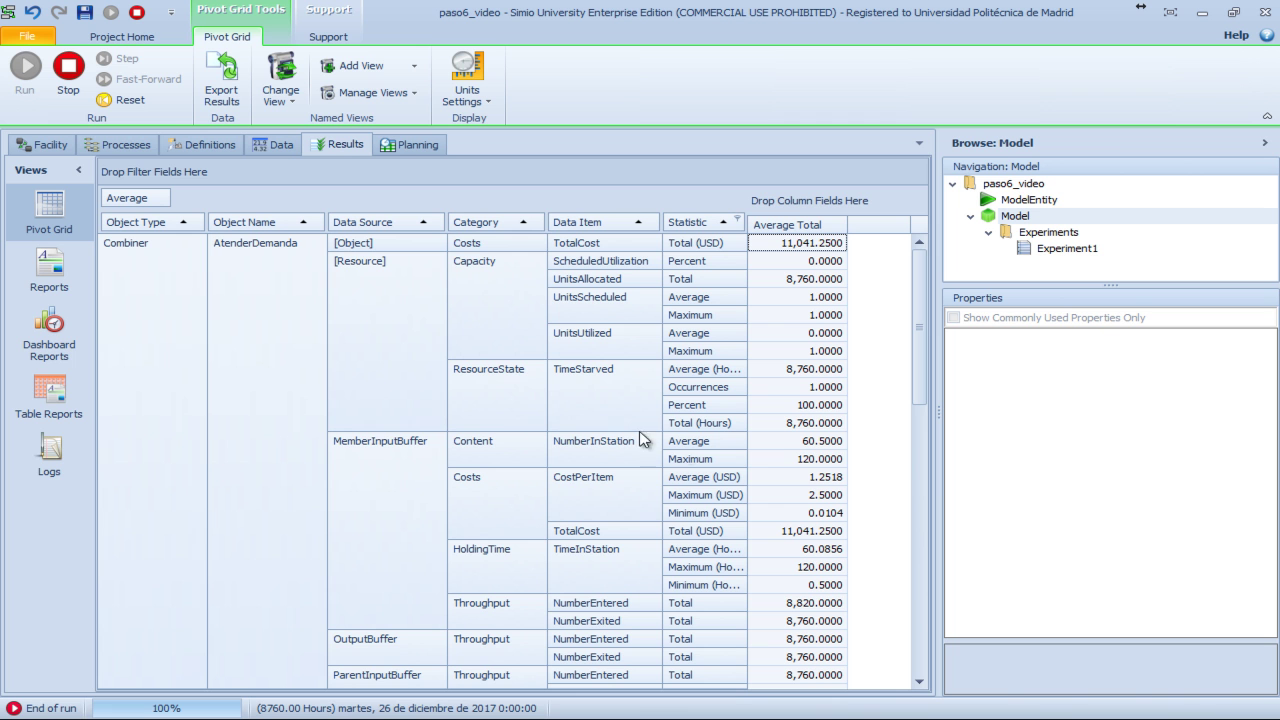
scroll(512, 450, "down", 4)
scroll(513, 450, "down", 6)
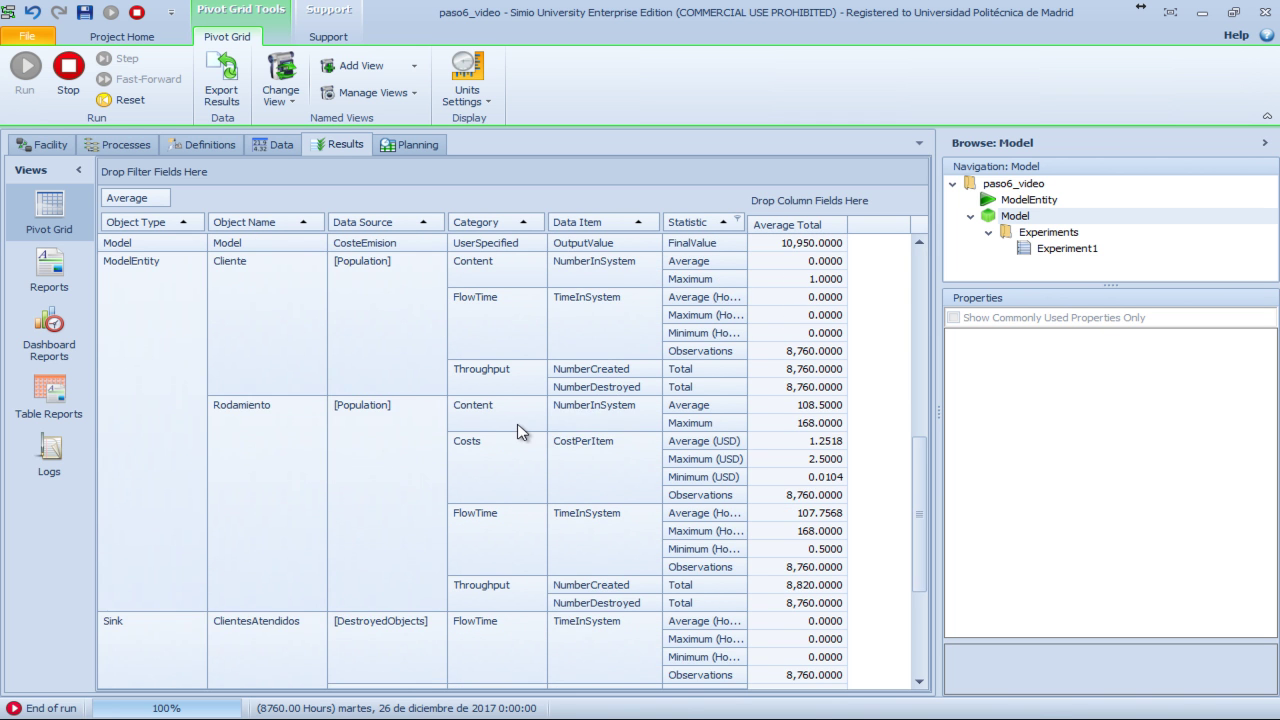
scroll(521, 430, "up", 3)
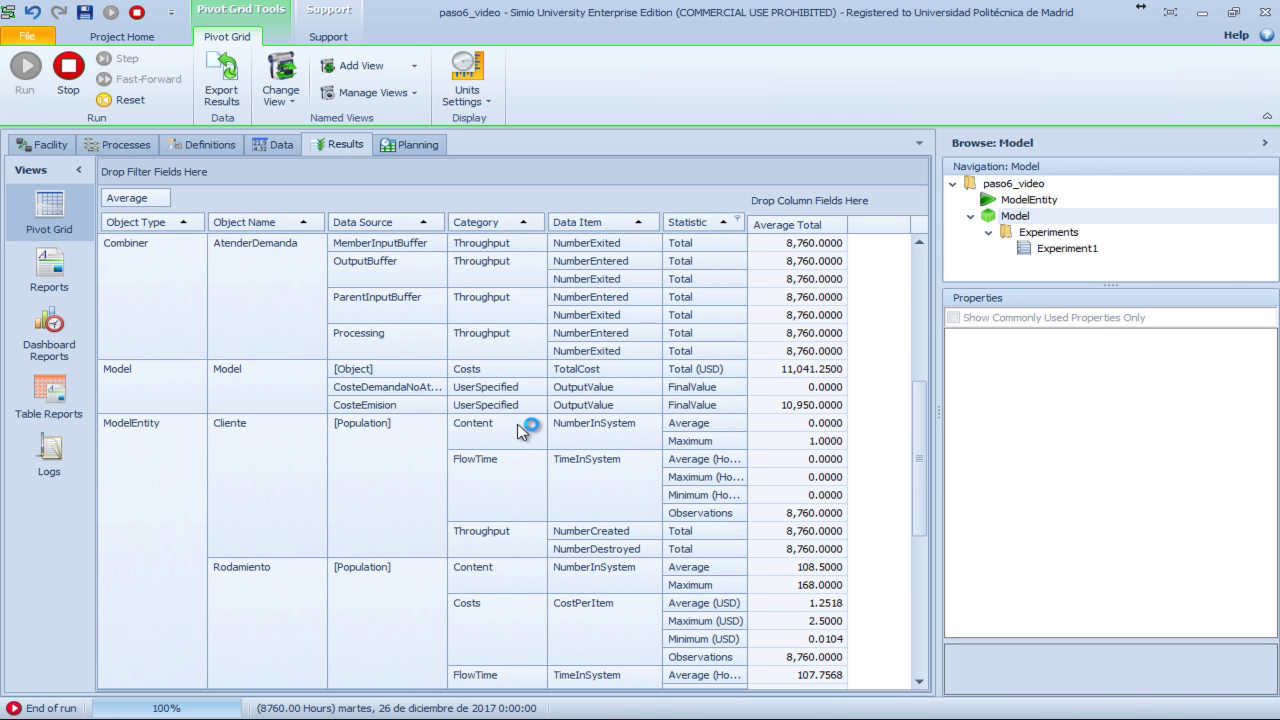
left_click(147, 386)
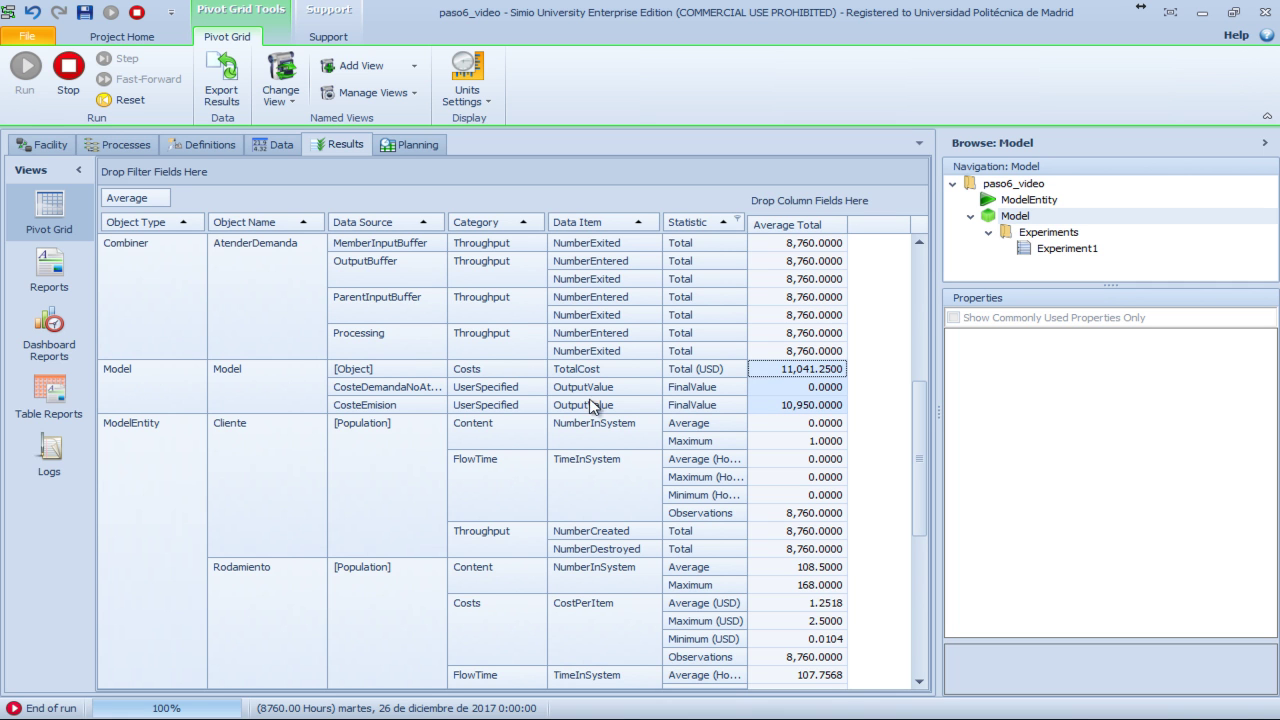
left_click(385, 393)
left_click(386, 406)
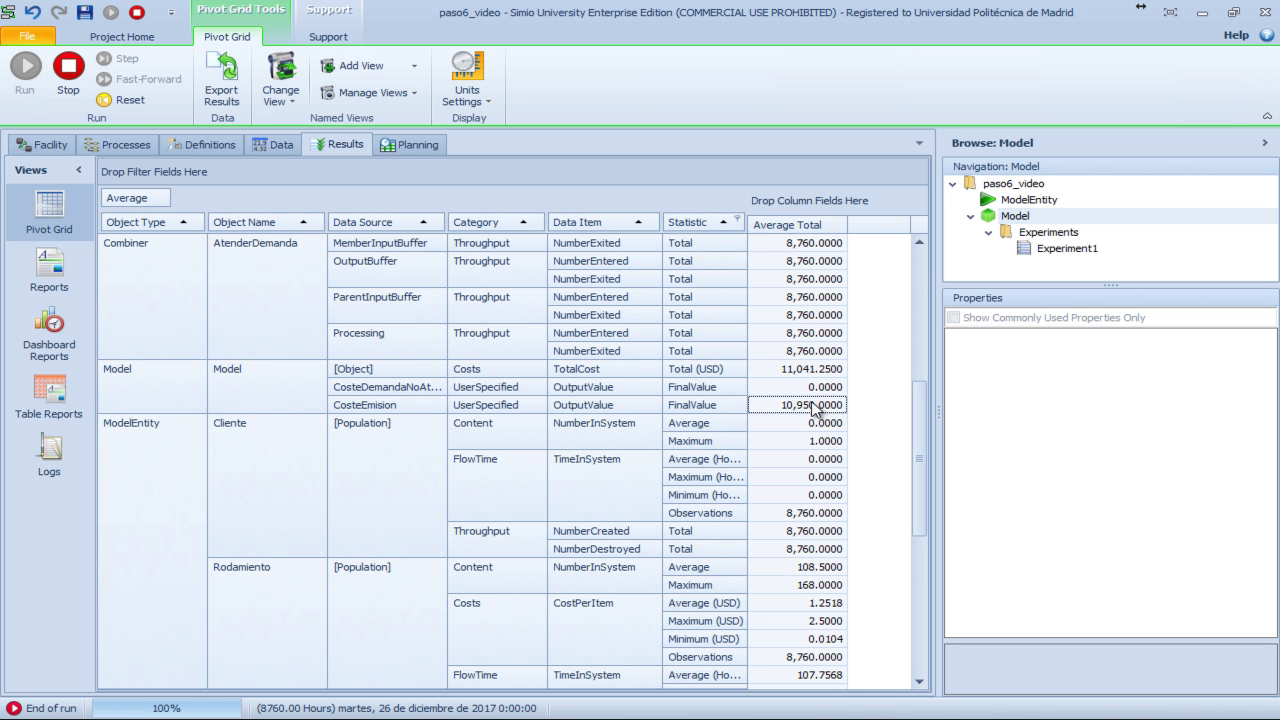
Open Experiment1 and set the CosteEmision response's expression to CosteEmision.Value
left_click(1060, 249)
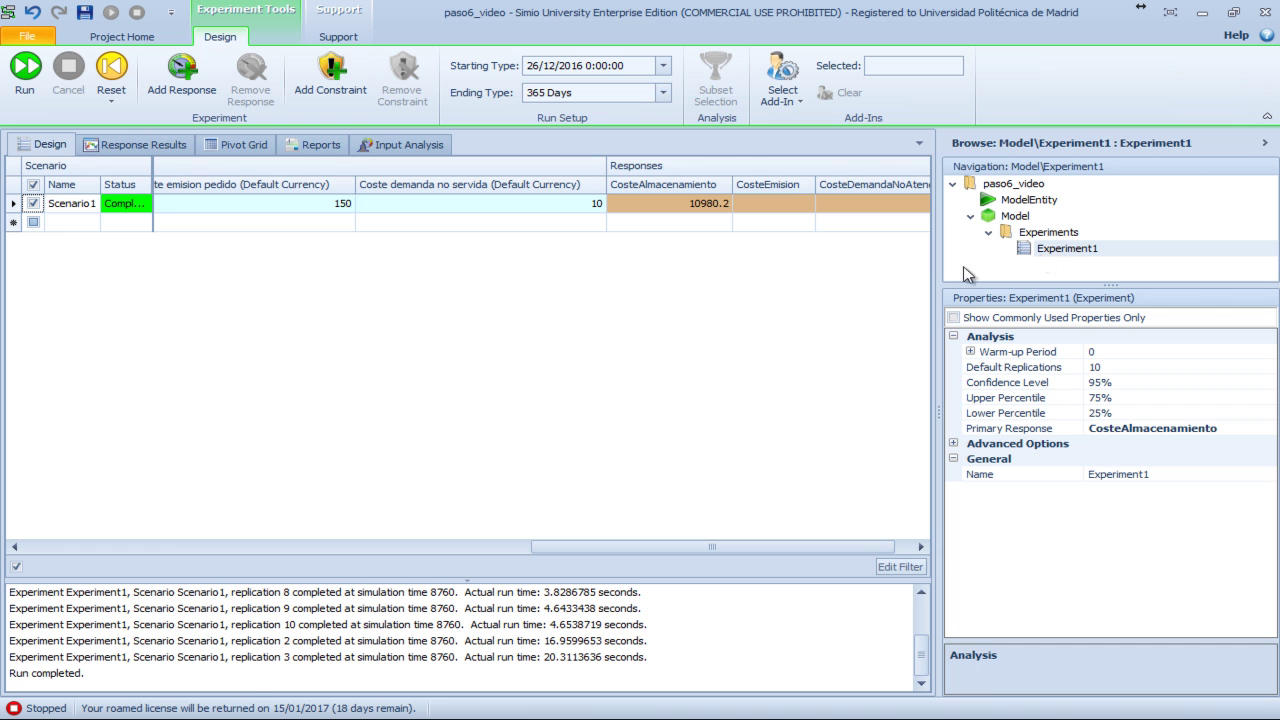
left_click(770, 185)
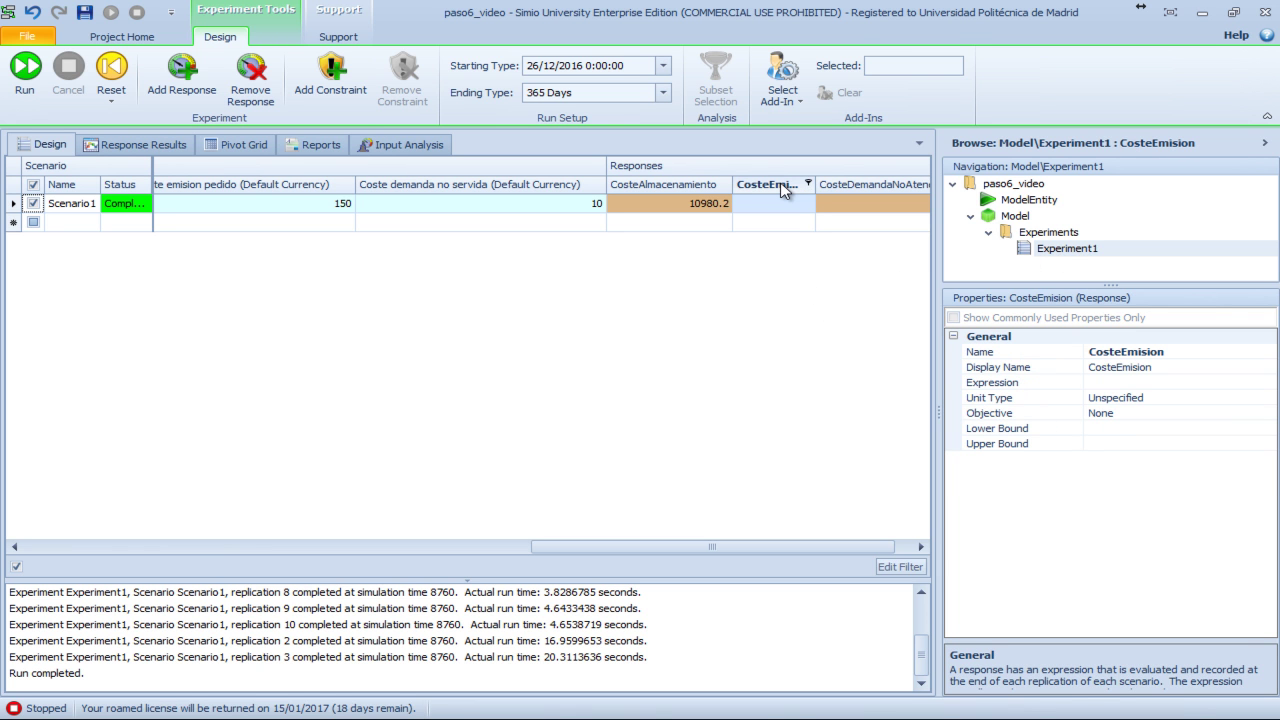
left_click(1127, 388)
left_click(1268, 383)
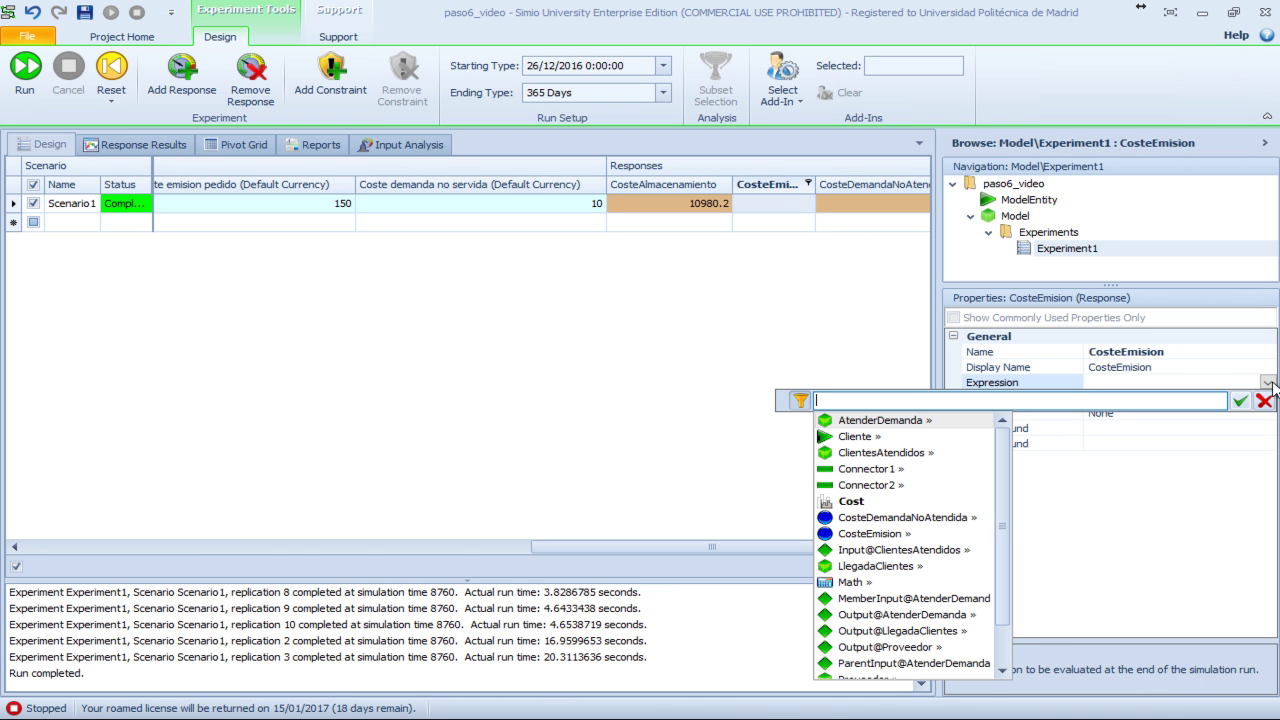
type("C")
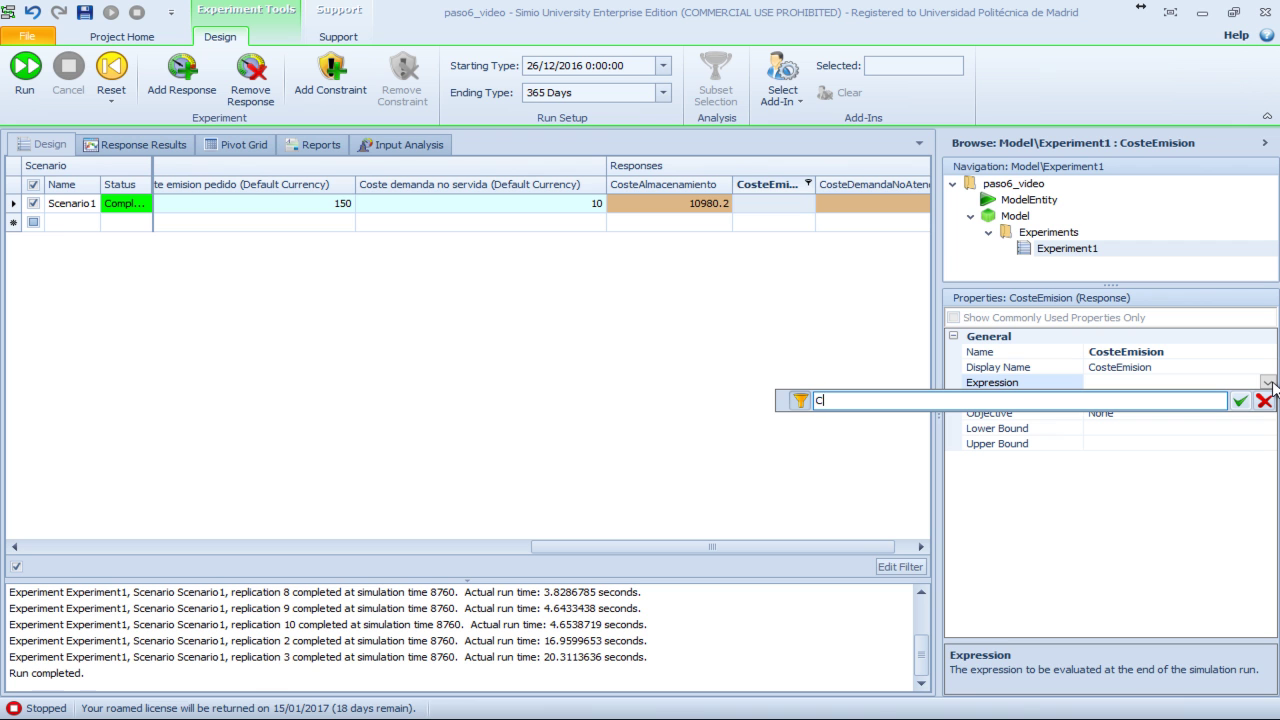
type("svalue")
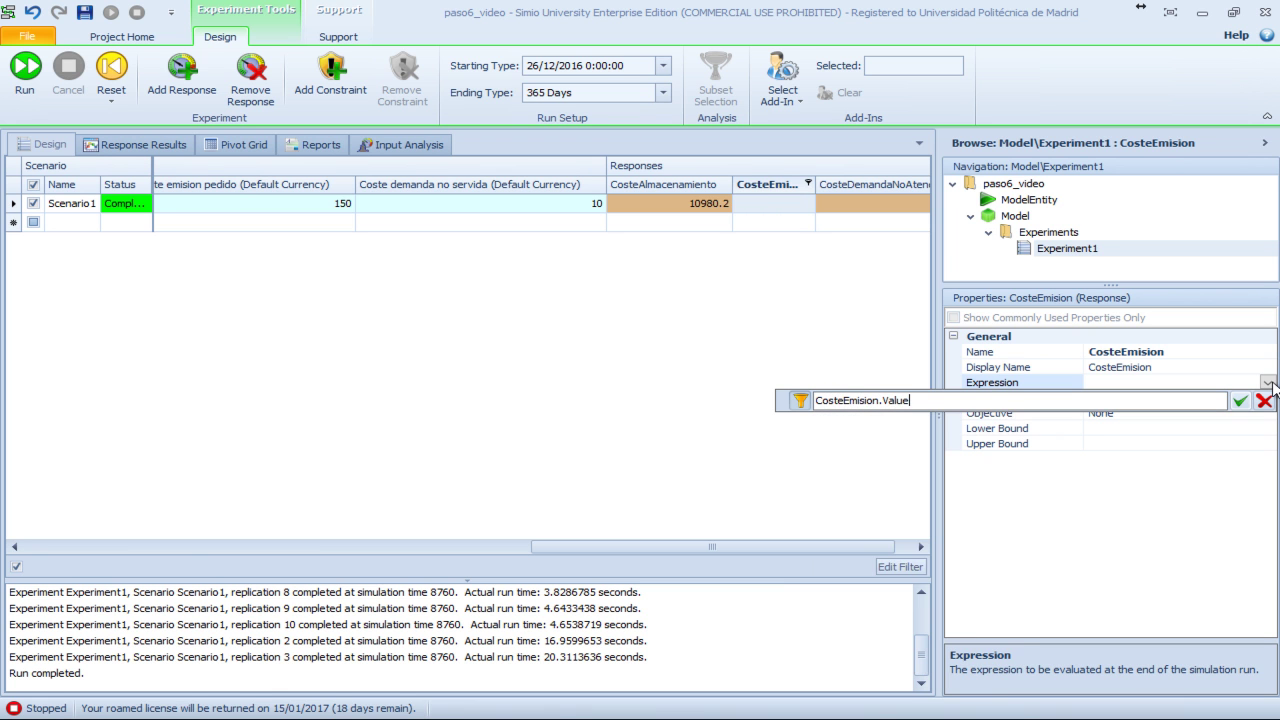
key("Return")
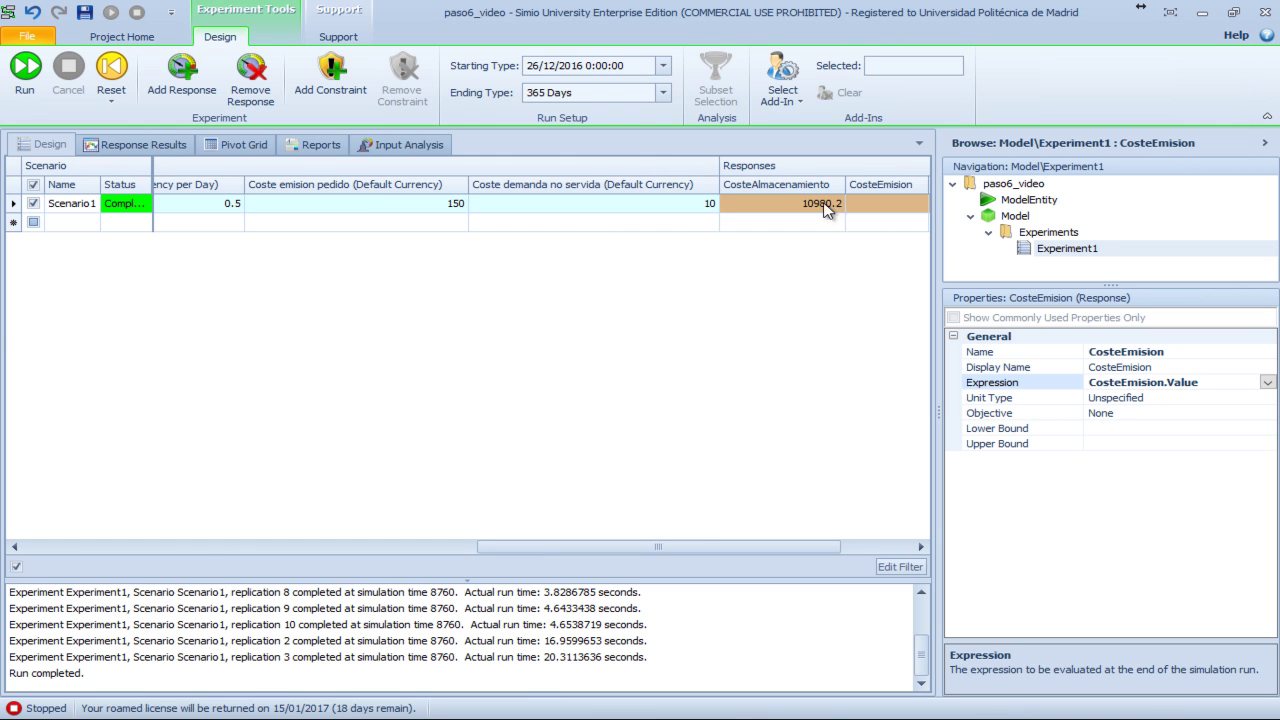
Set the CosteDemandaNoAtendida response's expression to CosteDemandaNoAtendida.Value
left_click(905, 546)
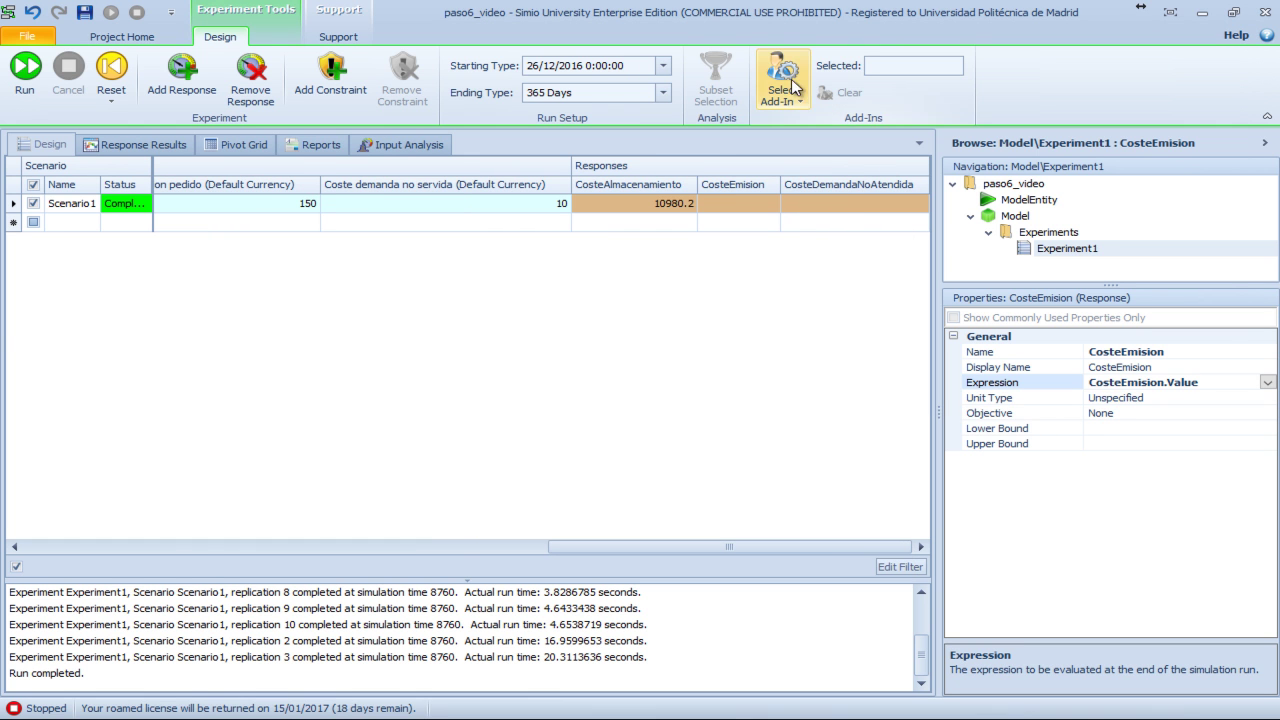
left_click(842, 190)
left_click(1142, 384)
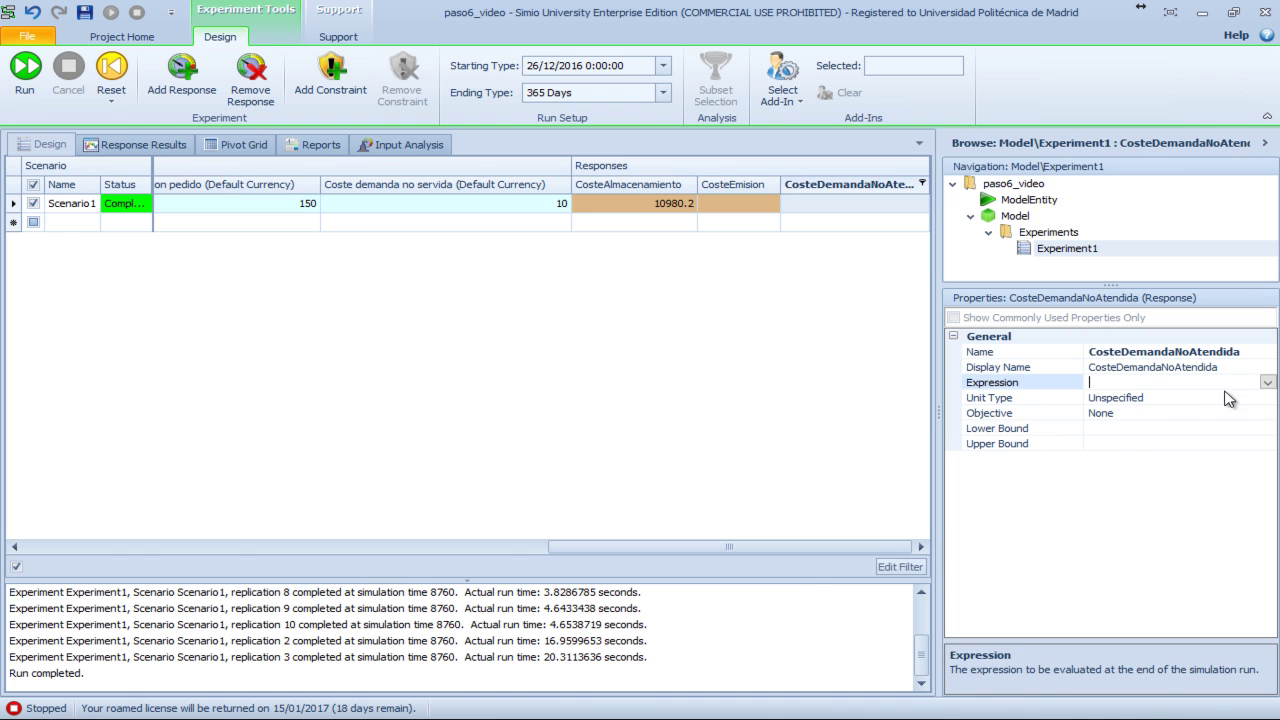
left_click(1267, 384)
type("C")
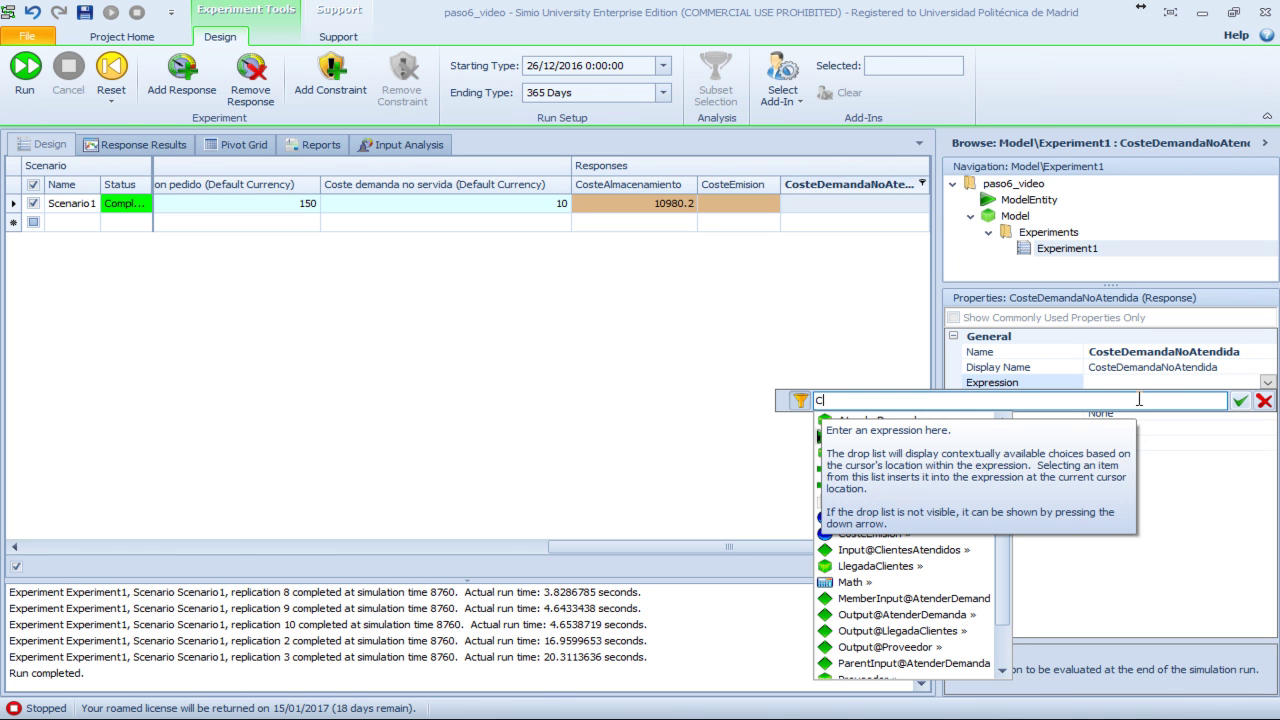
type("osteDe")
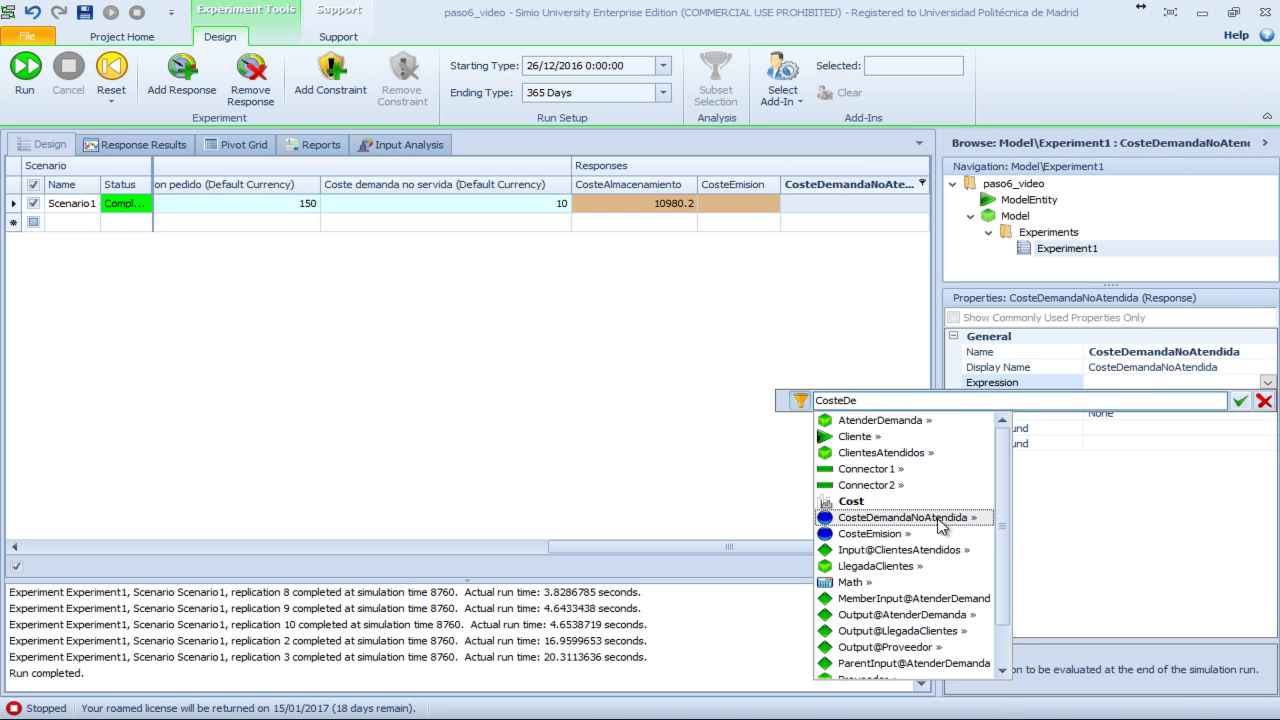
double_click(940, 520)
type(".Value")
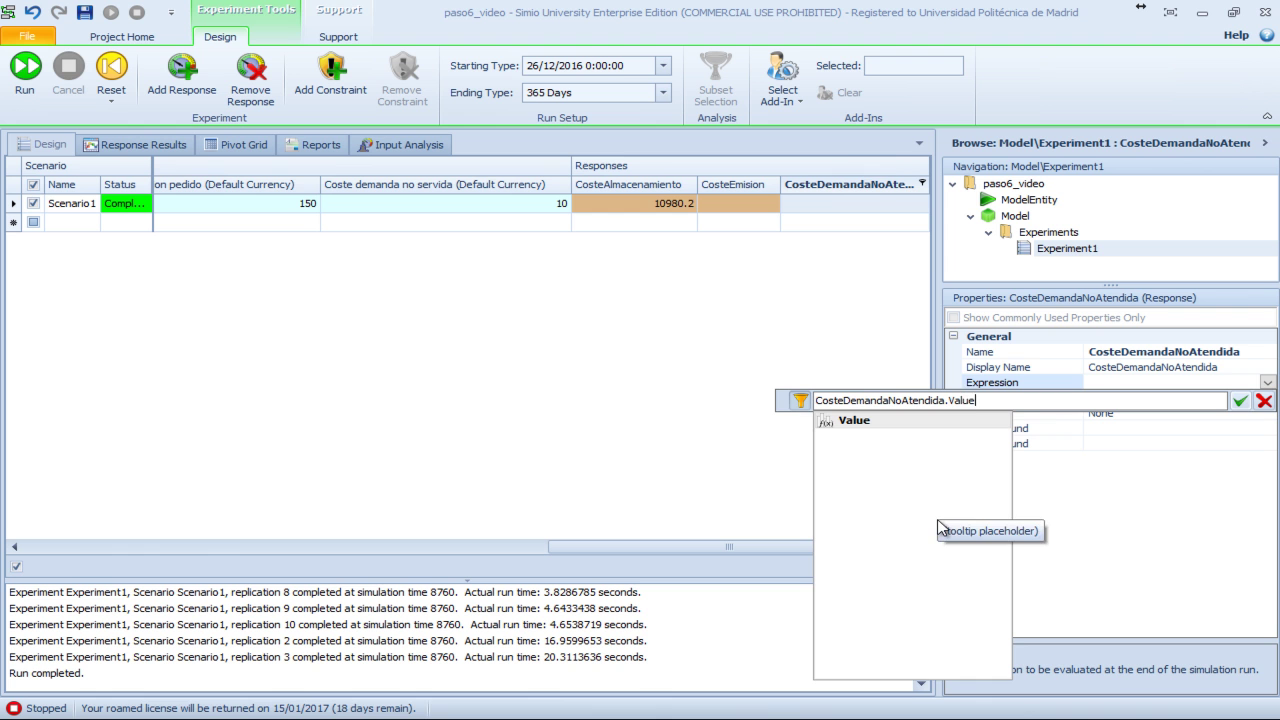
key("Return")
key("Return")
Reset and run Experiment1, bringing the three cost responses of Scenario1 into view
left_click_drag(580, 547, 177, 547)
left_click(111, 72)
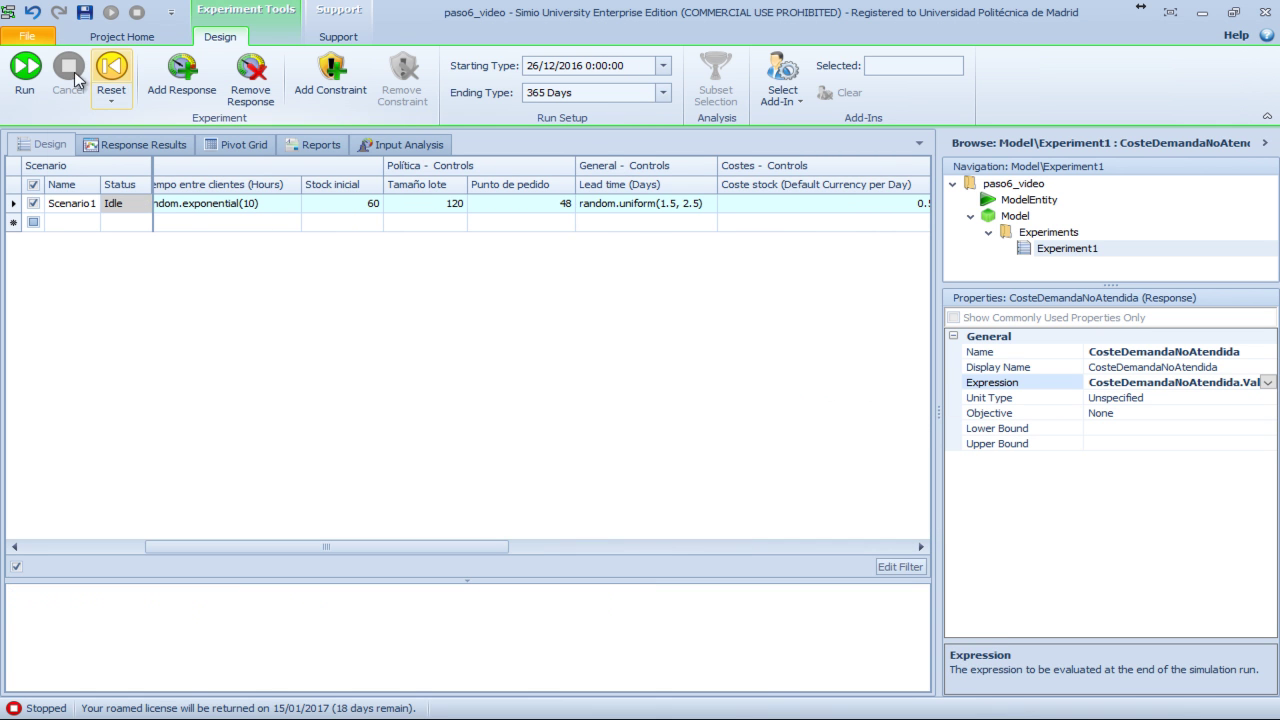
left_click(24, 72)
left_click(921, 547)
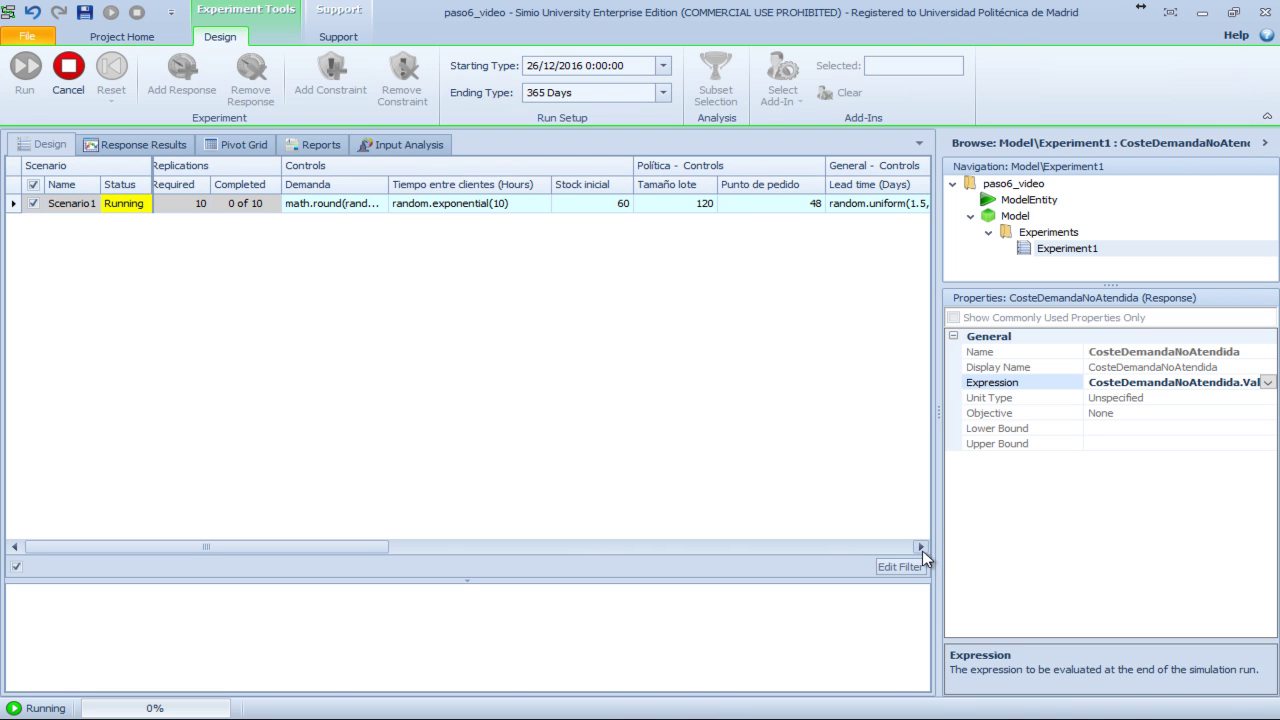
left_click(840, 547)
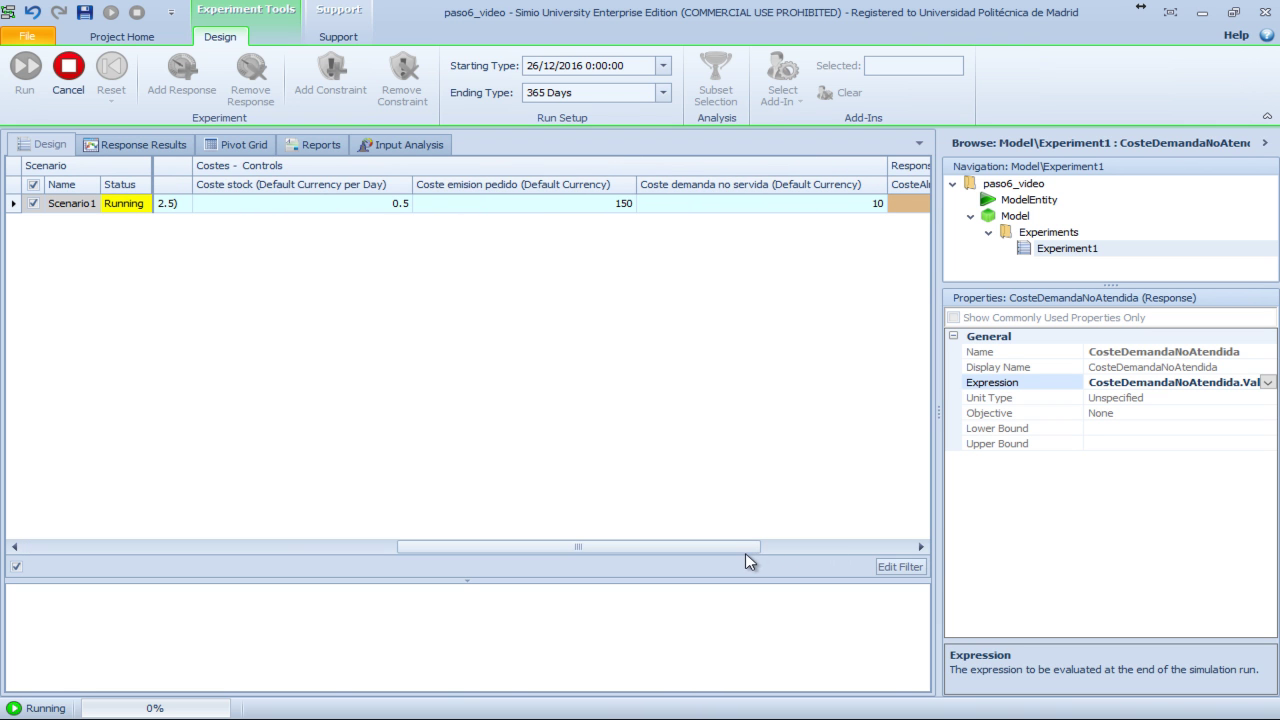
left_click_drag(745, 553, 900, 548)
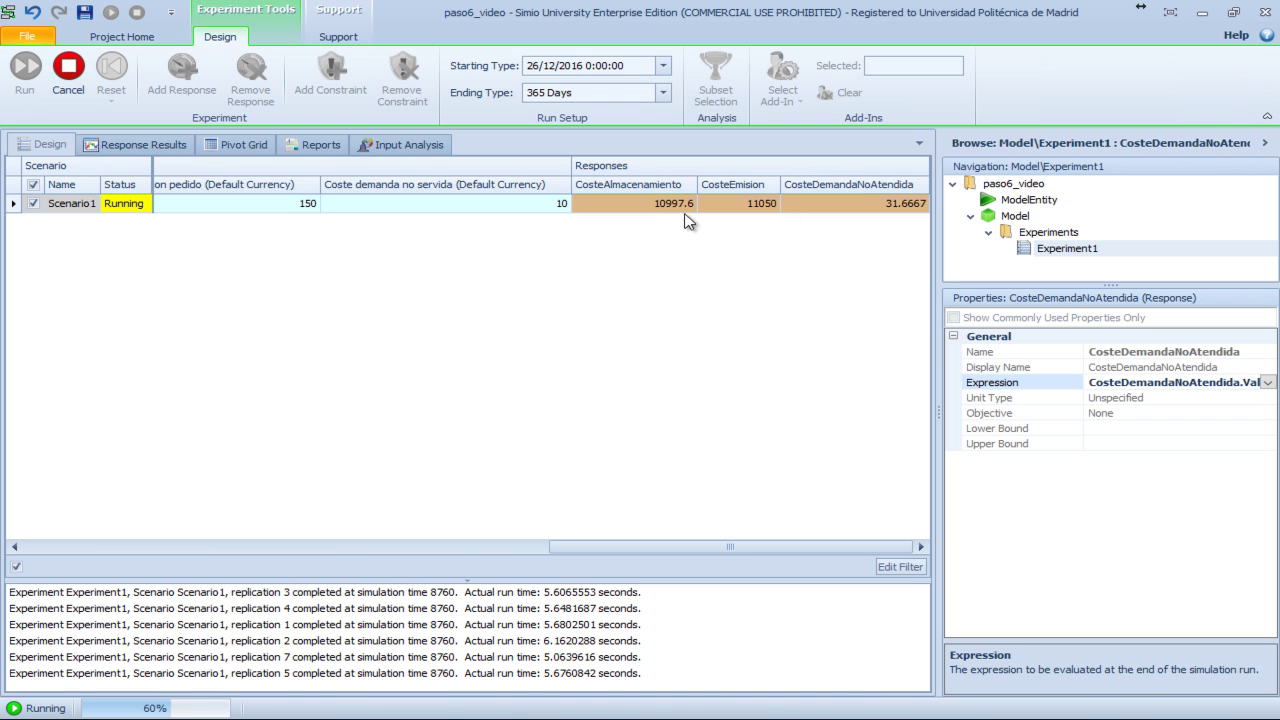
Examine the average, minimum, maximum and half width in the experiment's pivot grid and Scenario1's response values in the design table
left_click(254, 152)
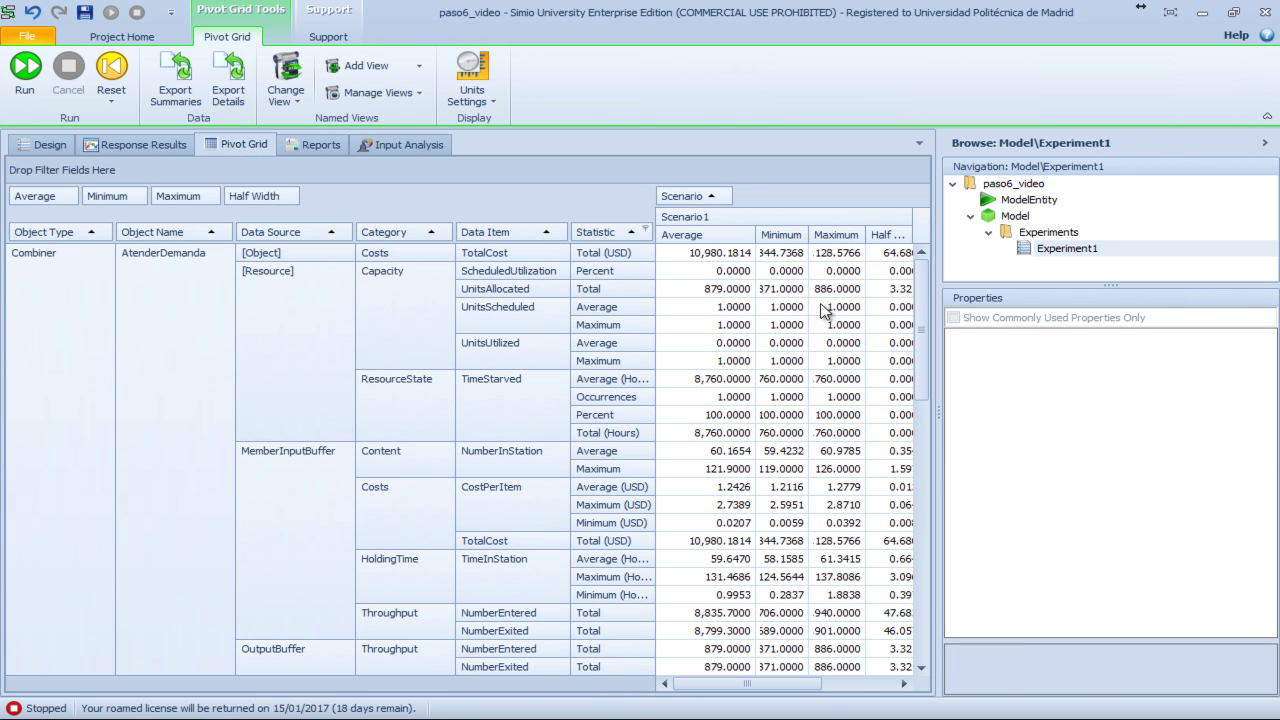
left_click_drag(797, 686, 900, 688)
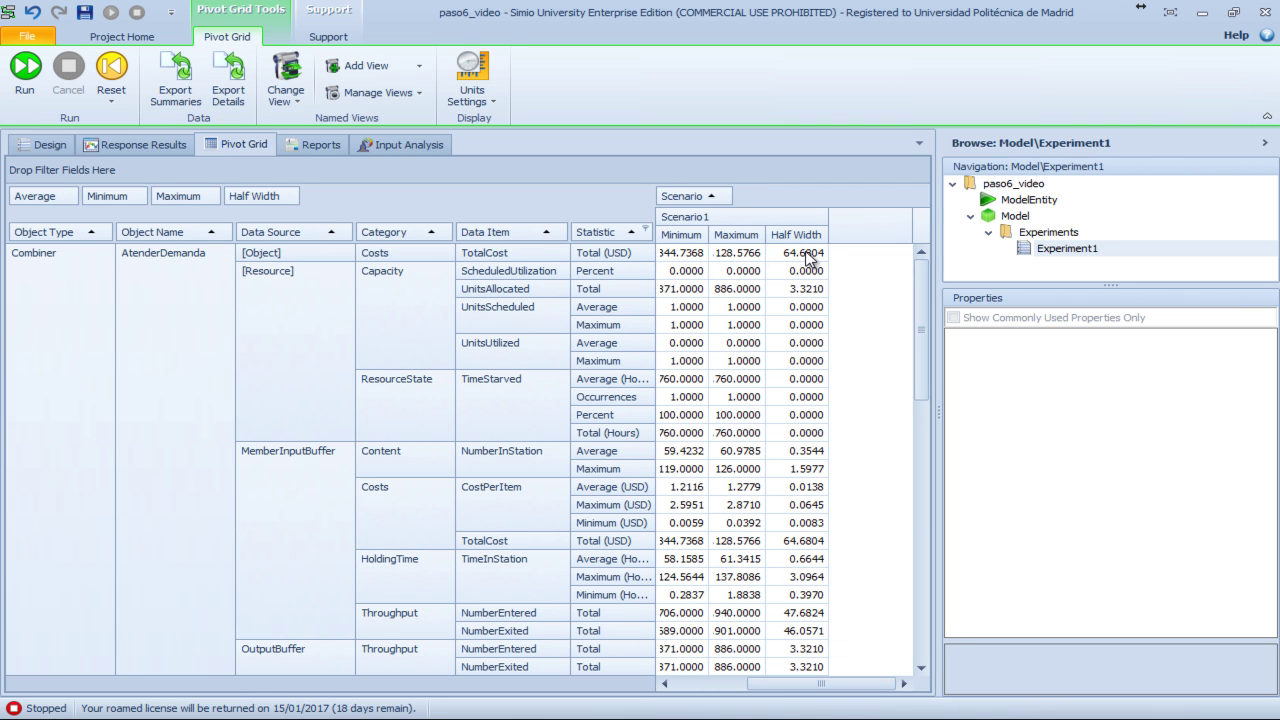
left_click_drag(800, 686, 691, 690)
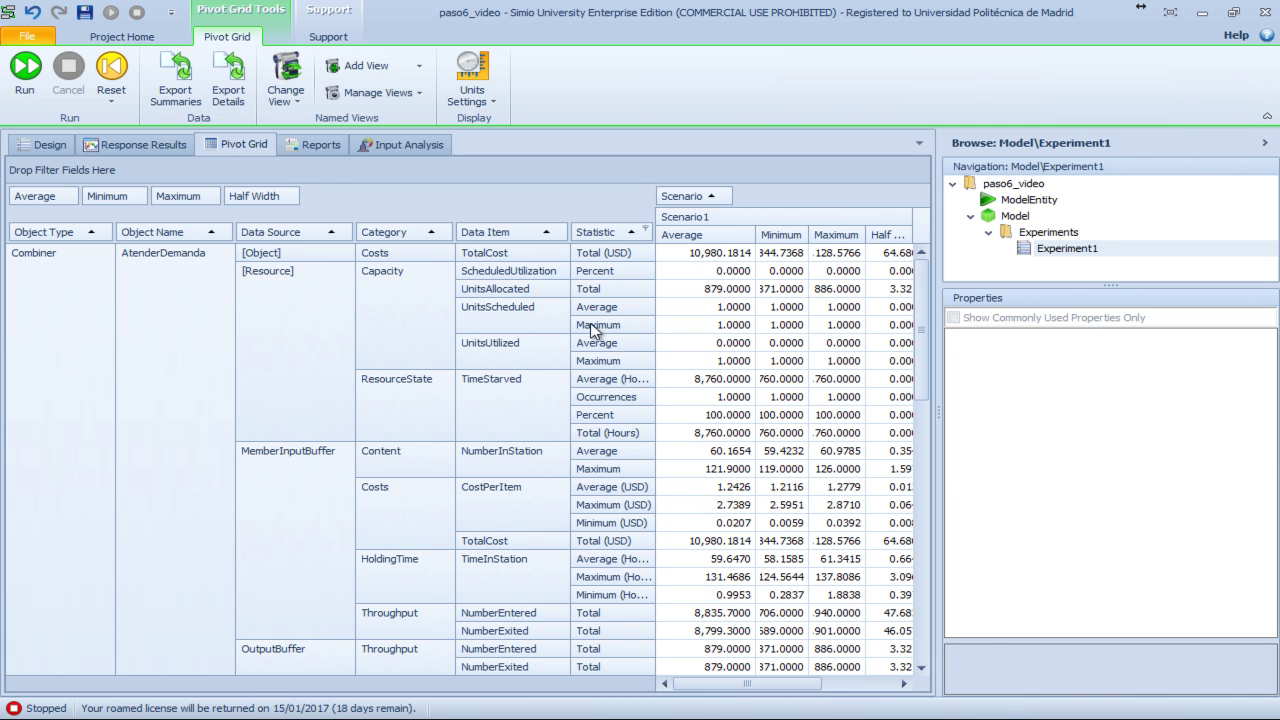
left_click(51, 145)
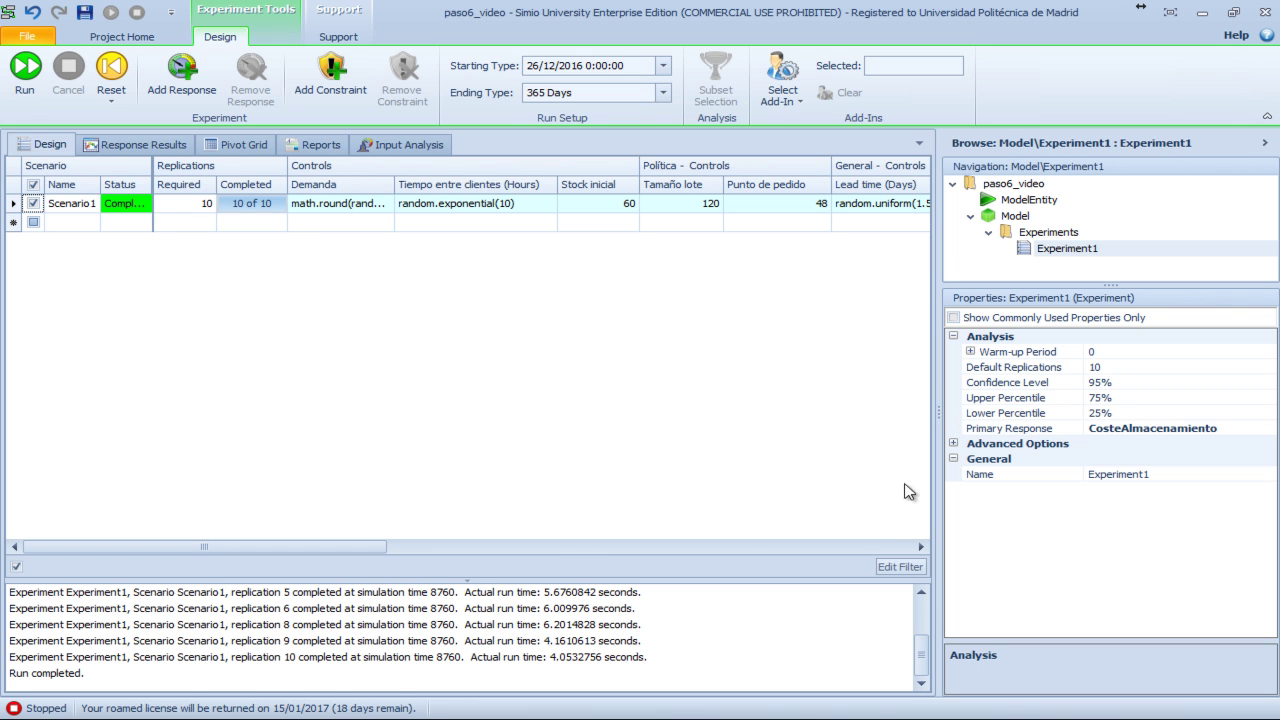
left_click(890, 545)
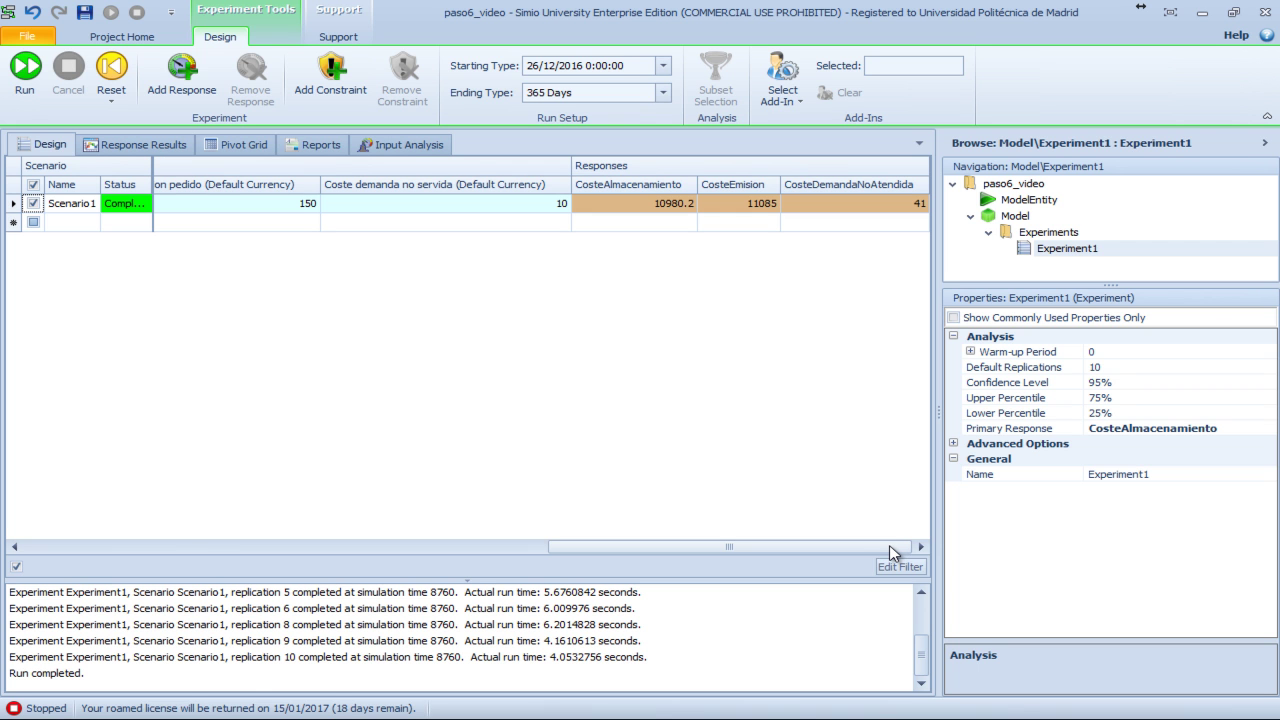
left_click_drag(882, 547, 281, 560)
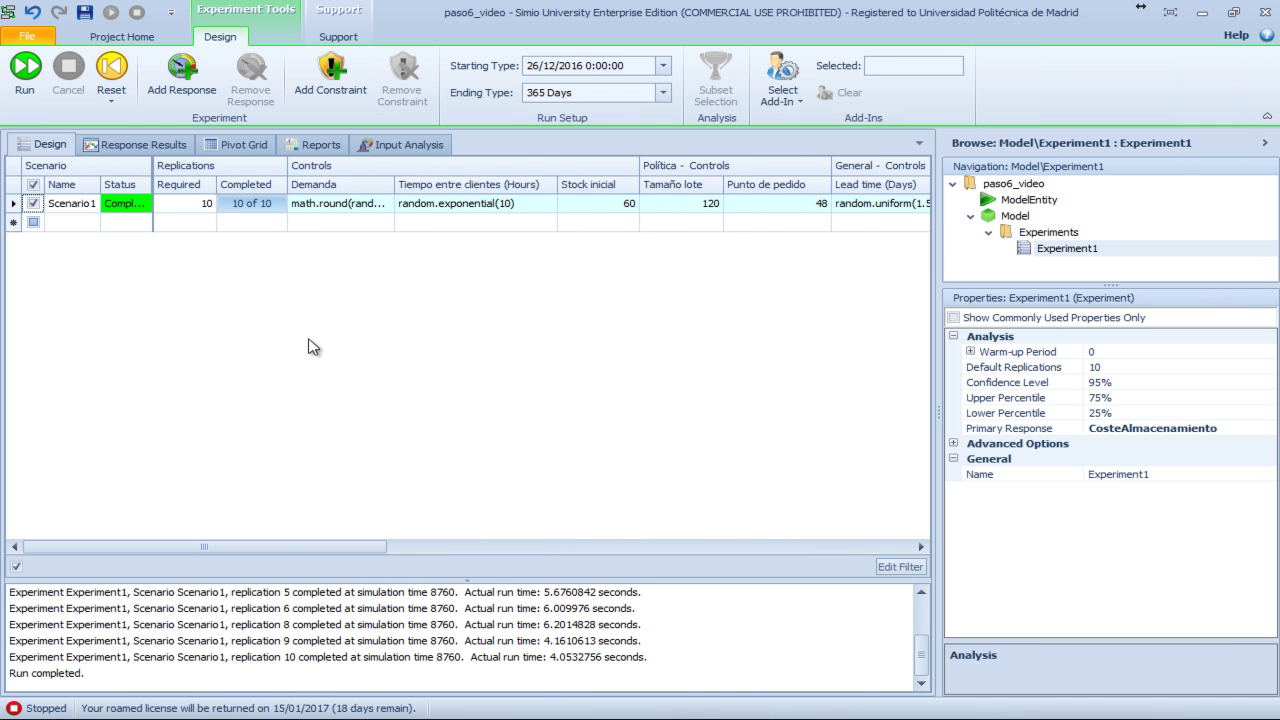
Add a second scenario to the experiment
left_click(34, 223)
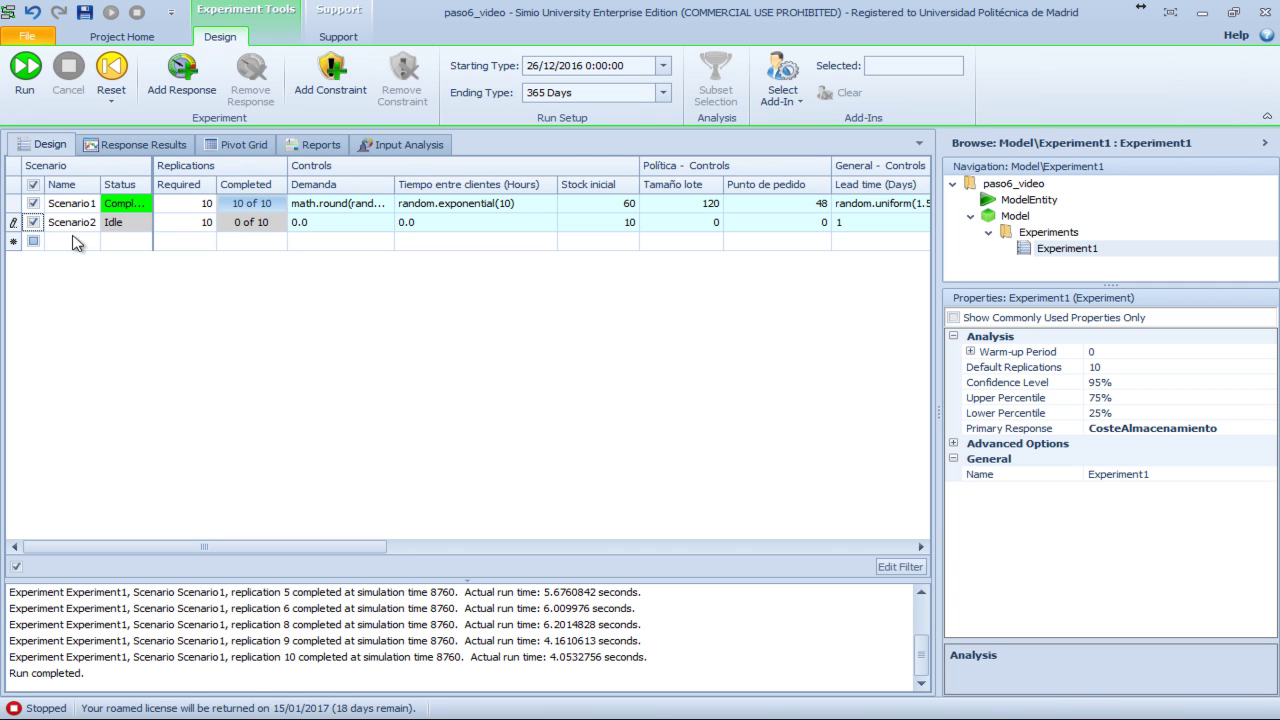
left_click(178, 203)
left_click(175, 203)
key("Tab")
key("Tab")
key("Tab")
key("Tab")
key("Tab")
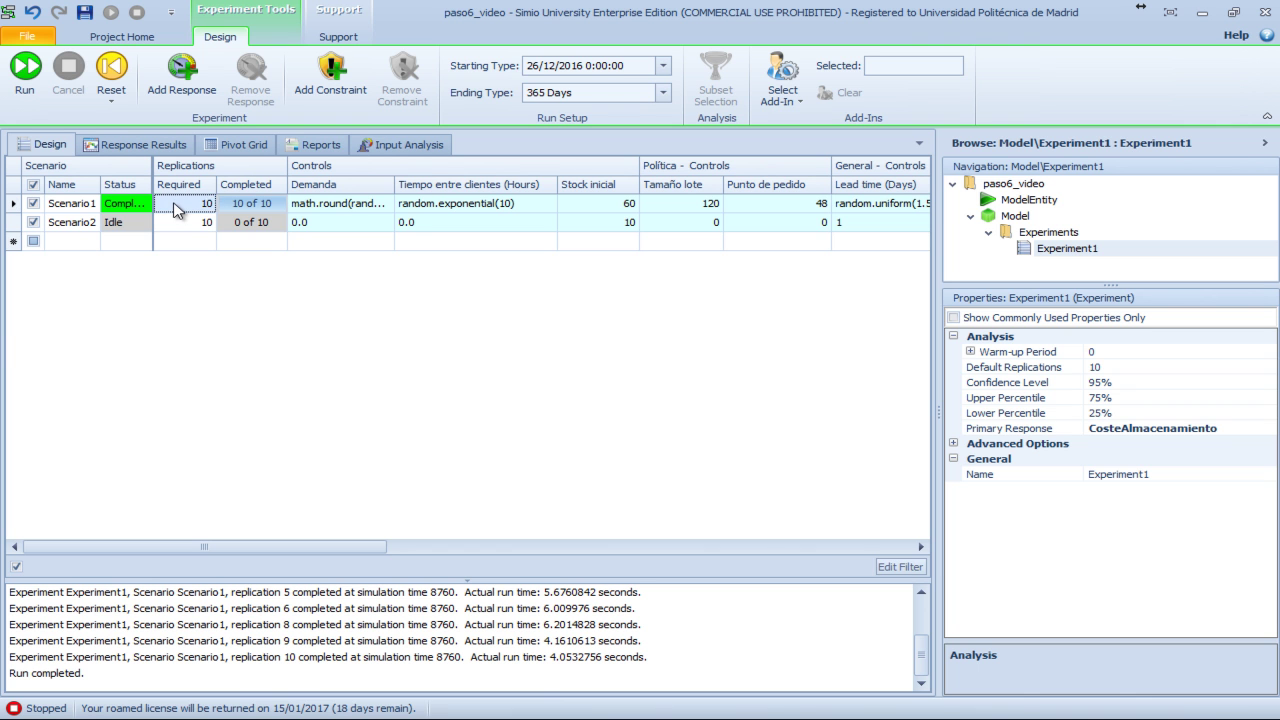
key("Tab")
key("Tab")
key("Tab")
key("Tab")
key("Tab")
key("Tab")
key("Tab")
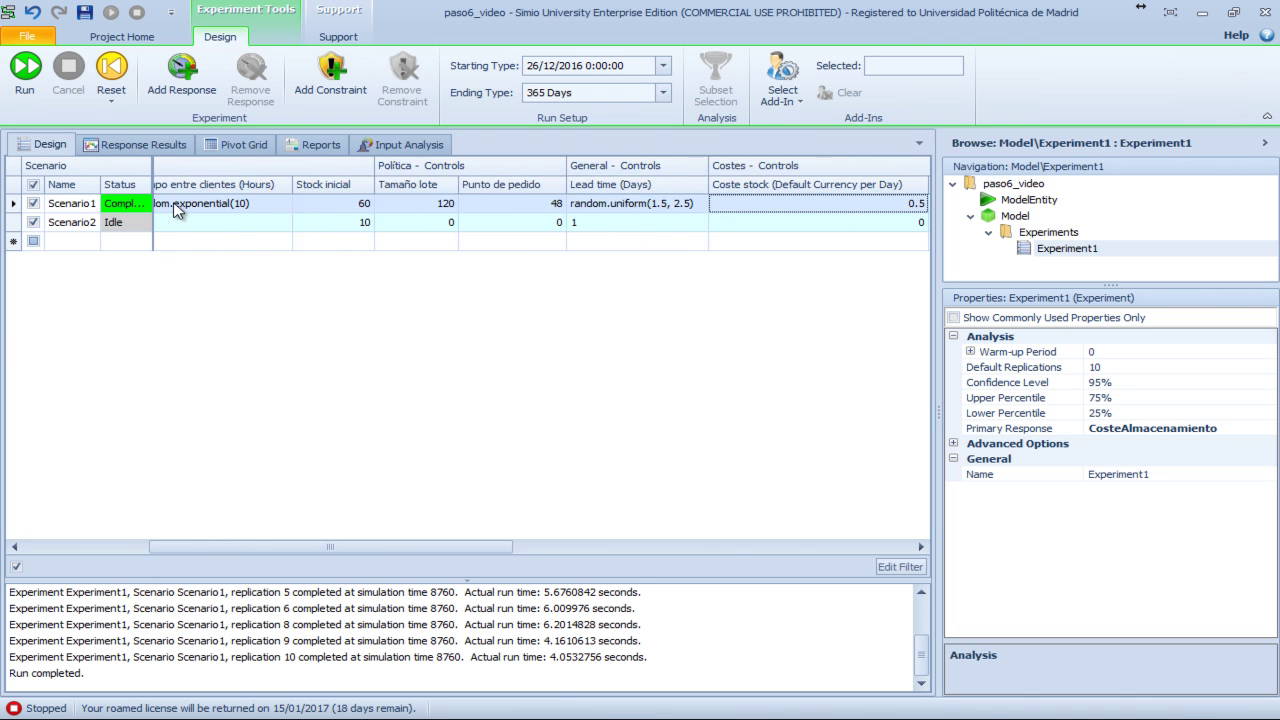
key("Up")
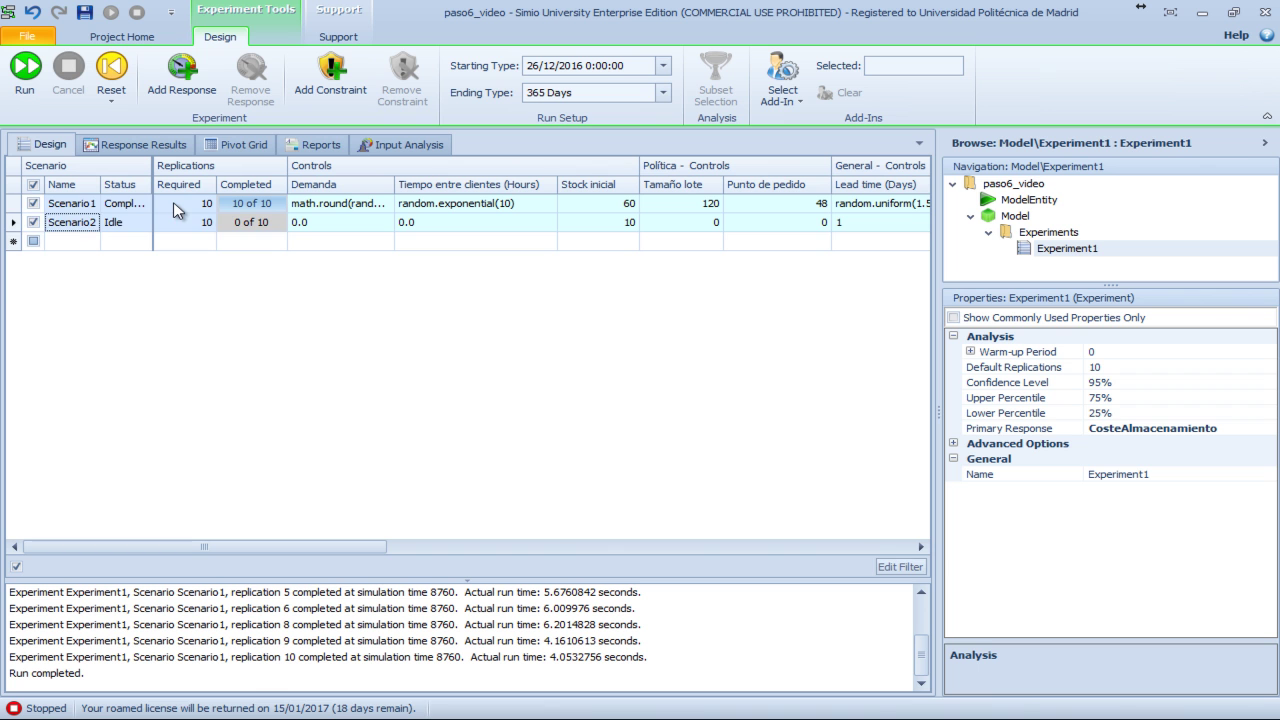
key("Right")
key("Right")
key("Right")
key("Left")
key("Left")
key("Left")
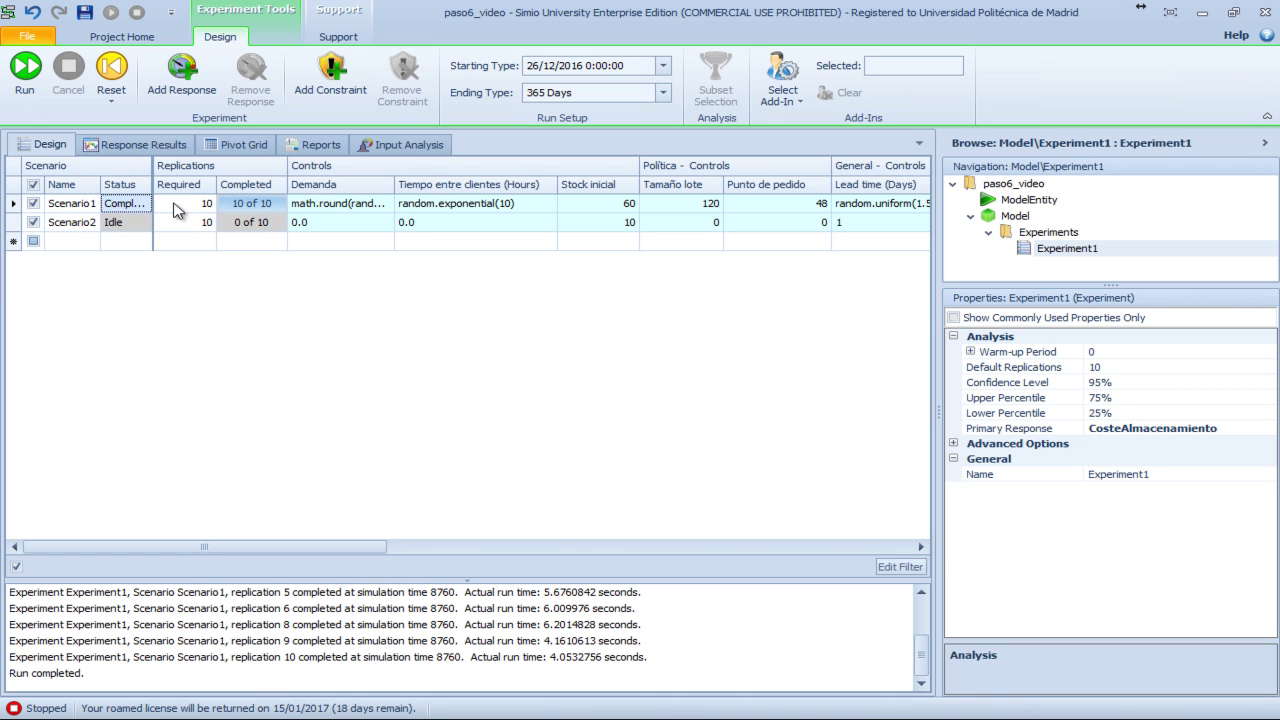
key("Right")
key("Right")
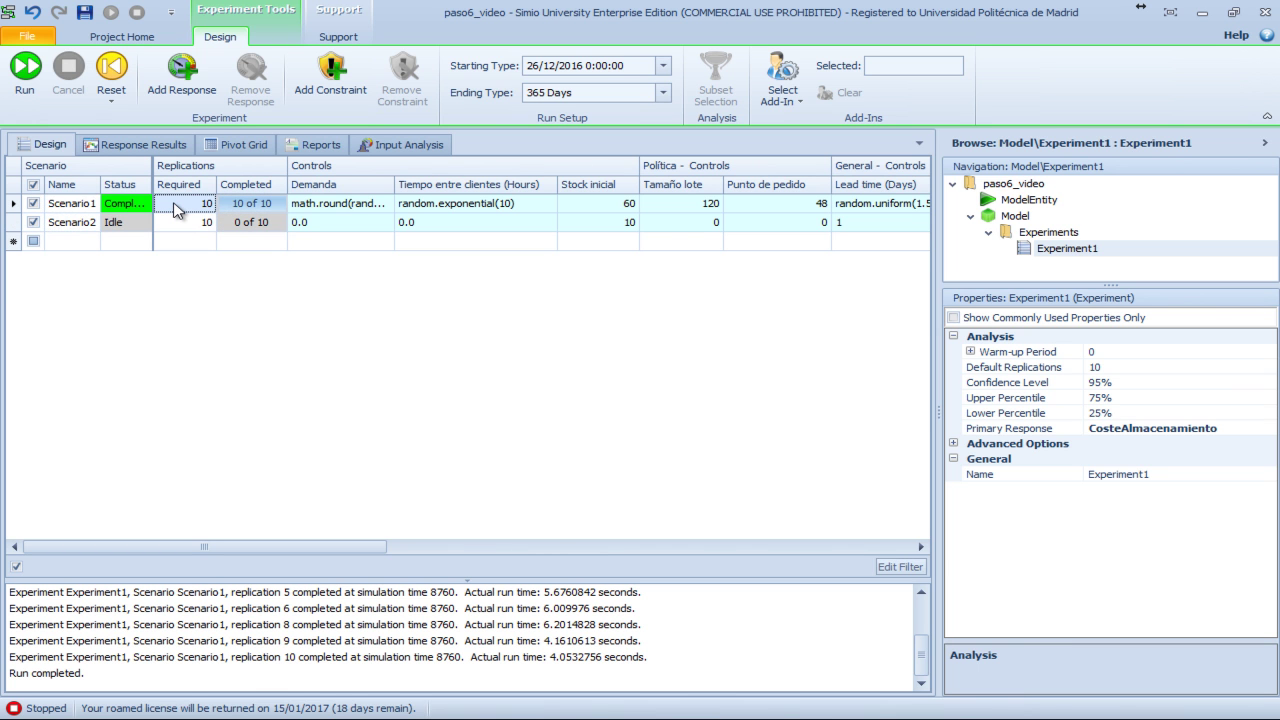
Copy Scenario1's required replications and all its control values into Scenario2
left_click(164, 200)
key("Escape")
key("Left")
key("Left")
key("Right")
key("Right")
key("Right")
key("Right")
key("Right")
key("Right")
key("Right")
key("Right")
key("Right")
key("Right")
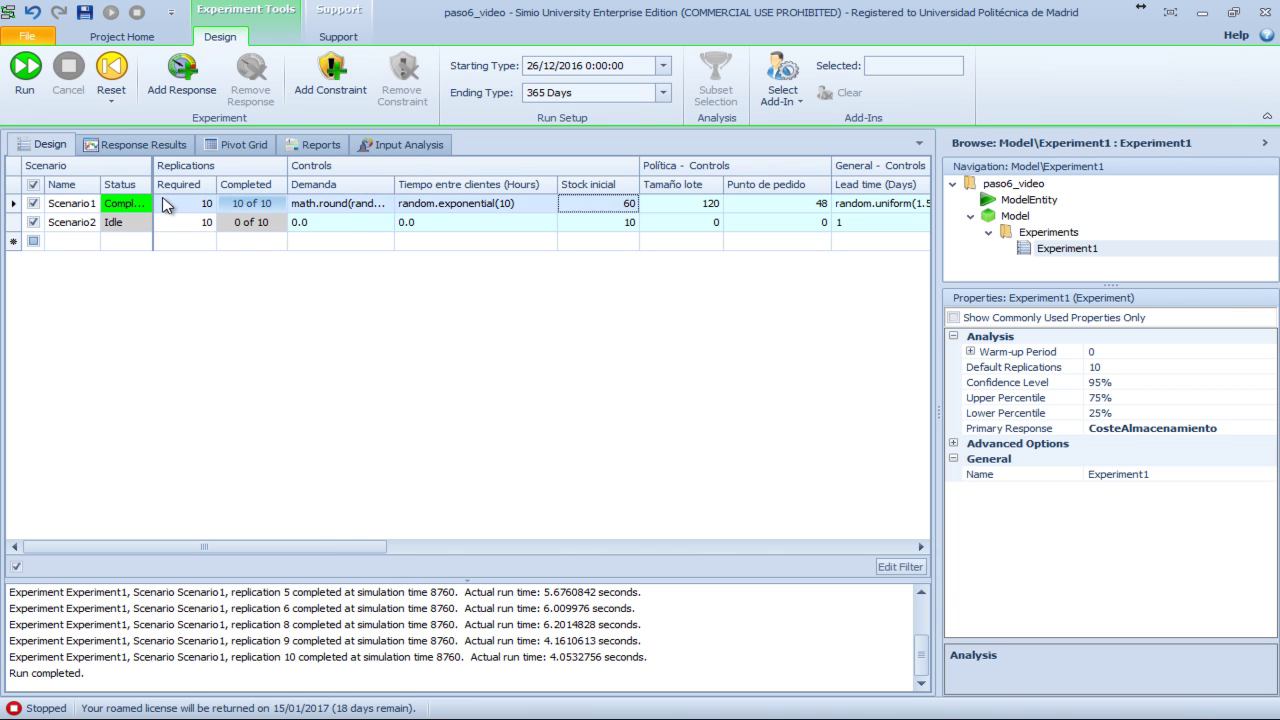
key("Right")
key("Right")
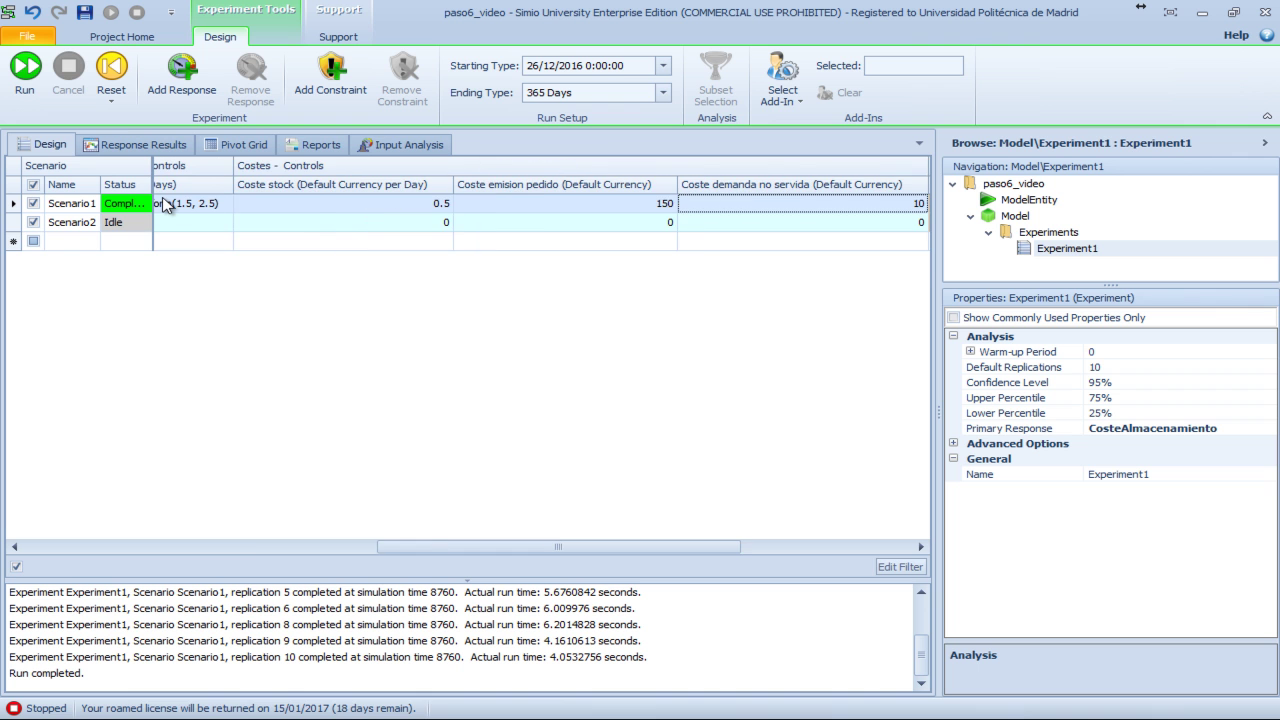
key("Right")
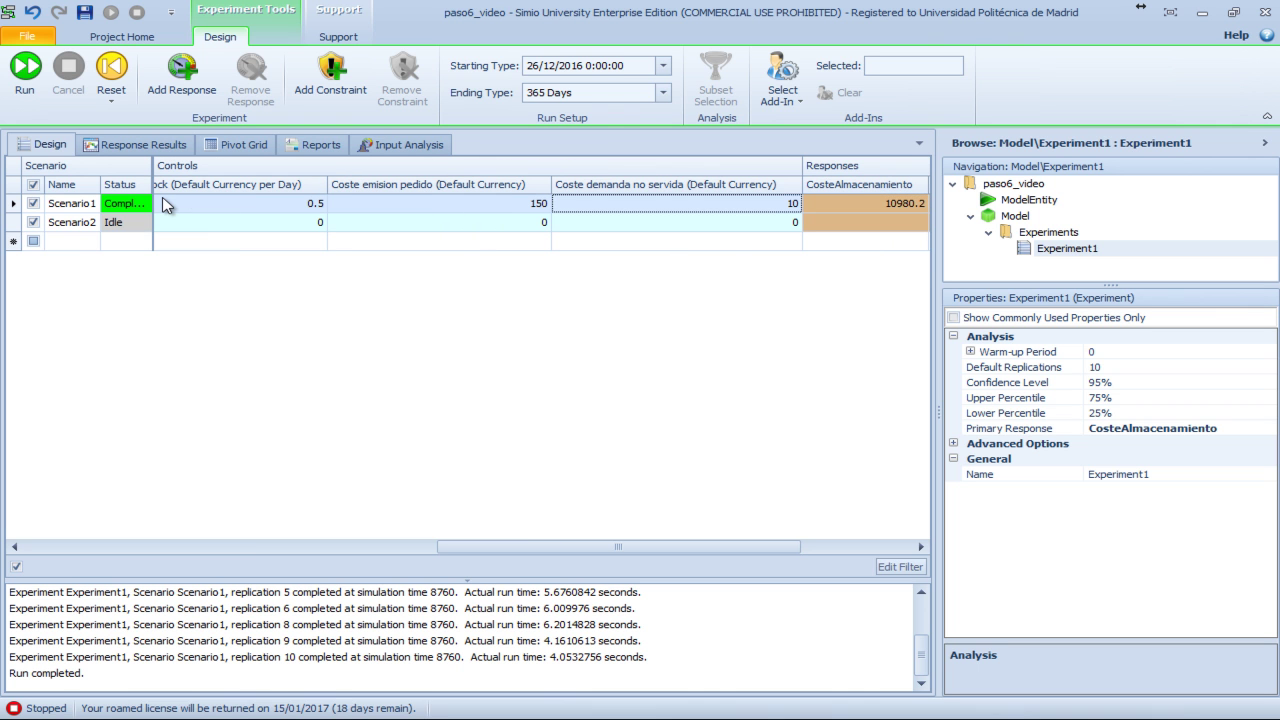
key("Left")
key("Left")
key("Left")
key("Left")
key("Left")
key("Left")
key("Left")
key("Left")
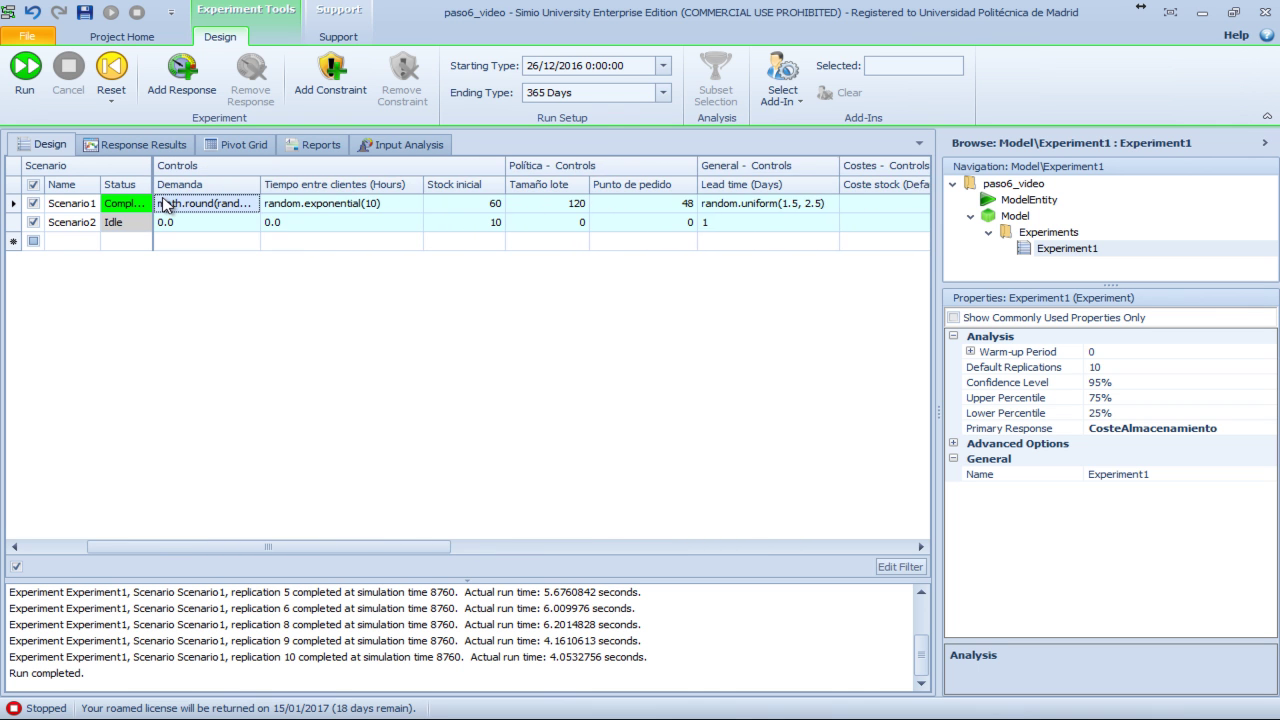
key("Left")
key("Down")
key("Left")
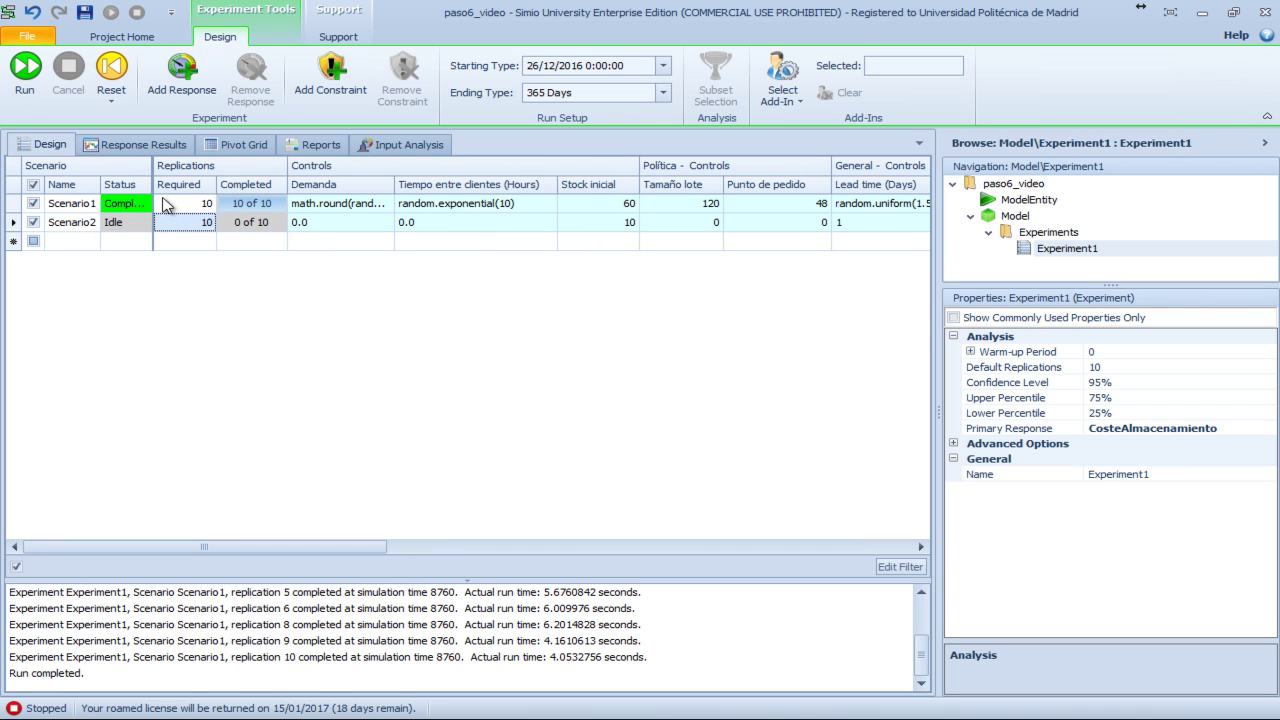
key("ctrl+v")
Set Scenario2's Tamaño lote to 125
key("Right")
key("Right")
key("Right")
key("Right")
key("Right")
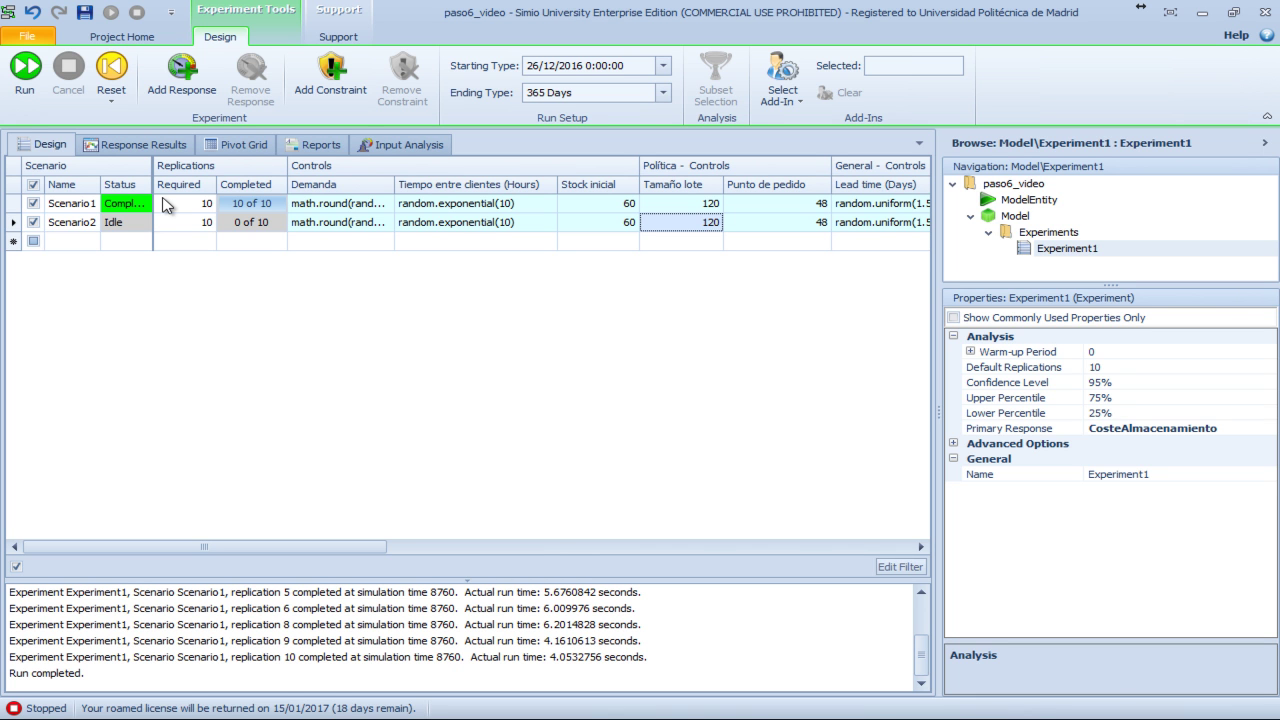
type("125")
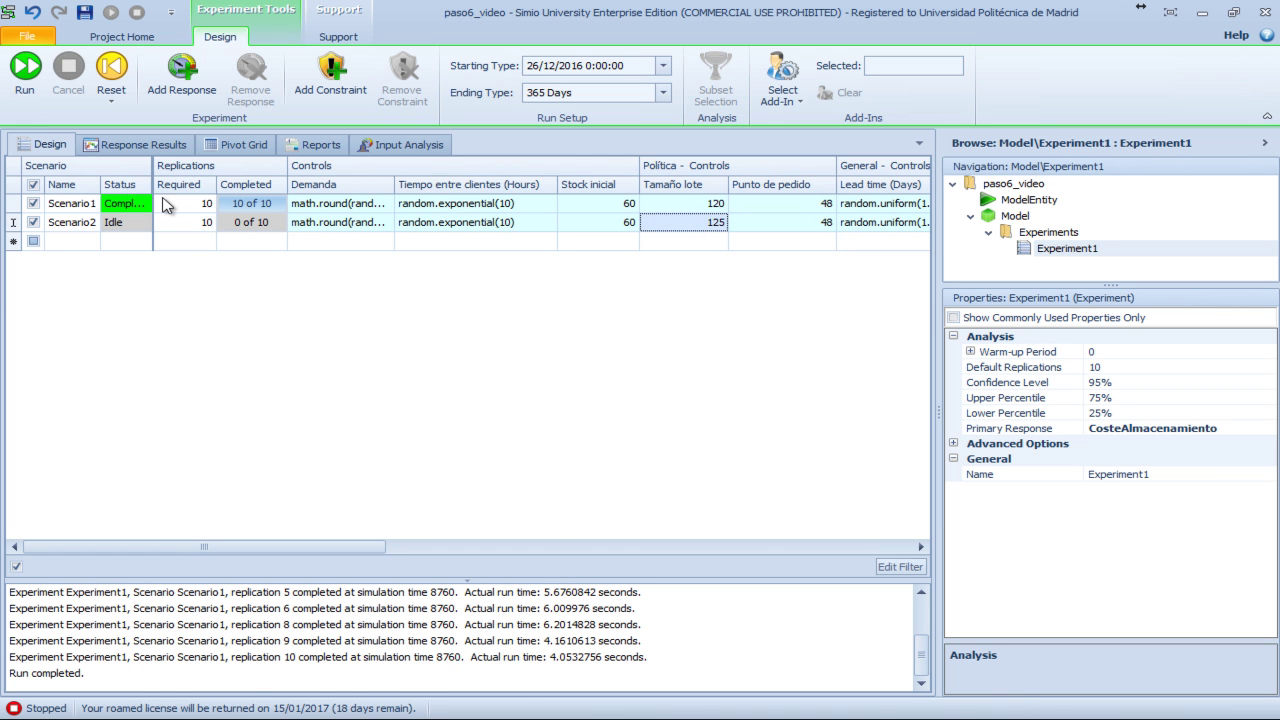
Add a third scenario to the experiment, keeping its default number of required replications
left_click(181, 240)
type("5")
key("Escape")
key("Tab")
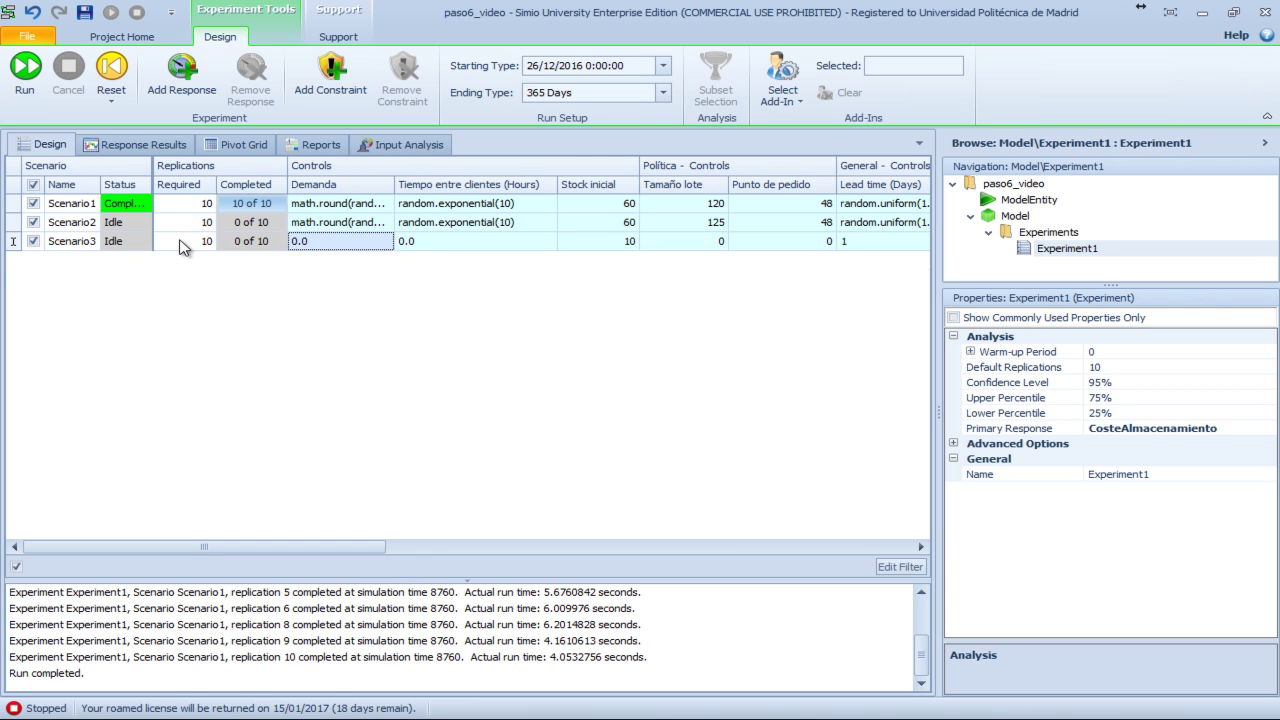
Copy all of Scenario2's control values into Scenario3
key("Up")
key("Tab")
key("Tab")
key("Tab")
key("Tab")
key("Tab")
key("Tab")
key("Tab")
key("Tab")
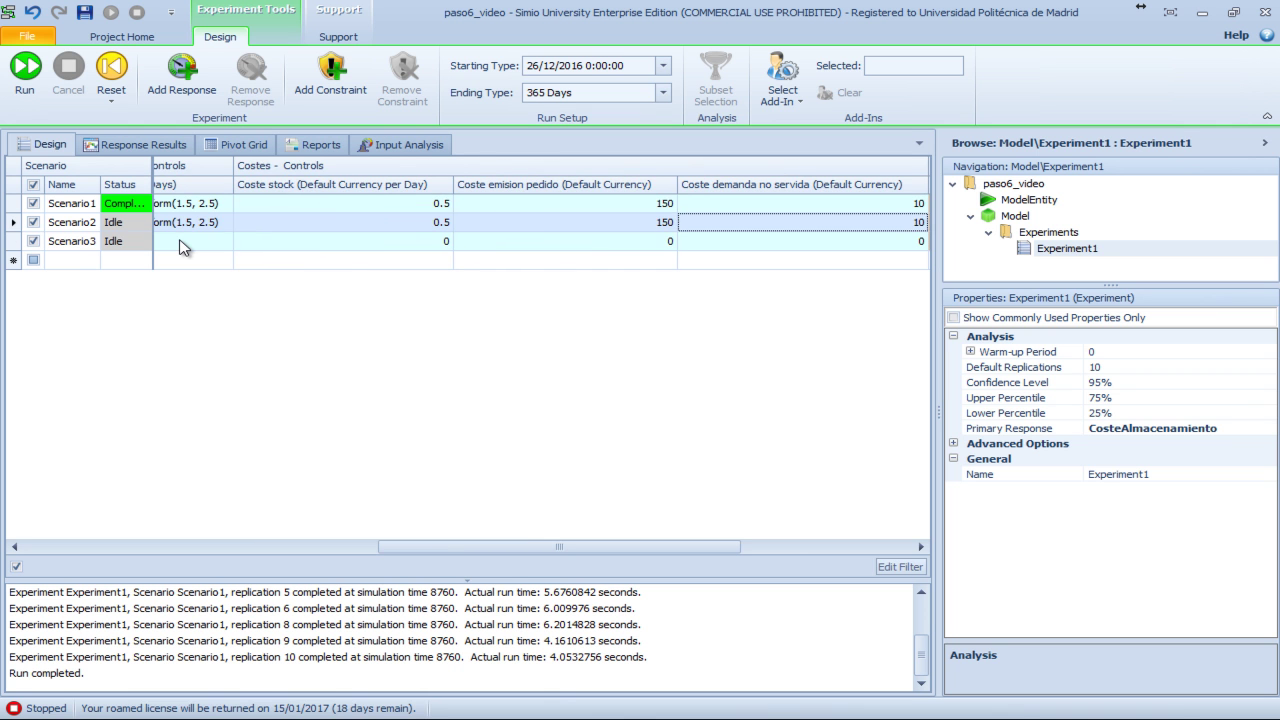
key("Down")
key("shift+Tab")
key("shift+Tab")
key("shift+Tab")
key("shift+Tab")
key("shift+Tab")
key("shift+Tab")
key("shift+Tab")
key("shift+Tab")
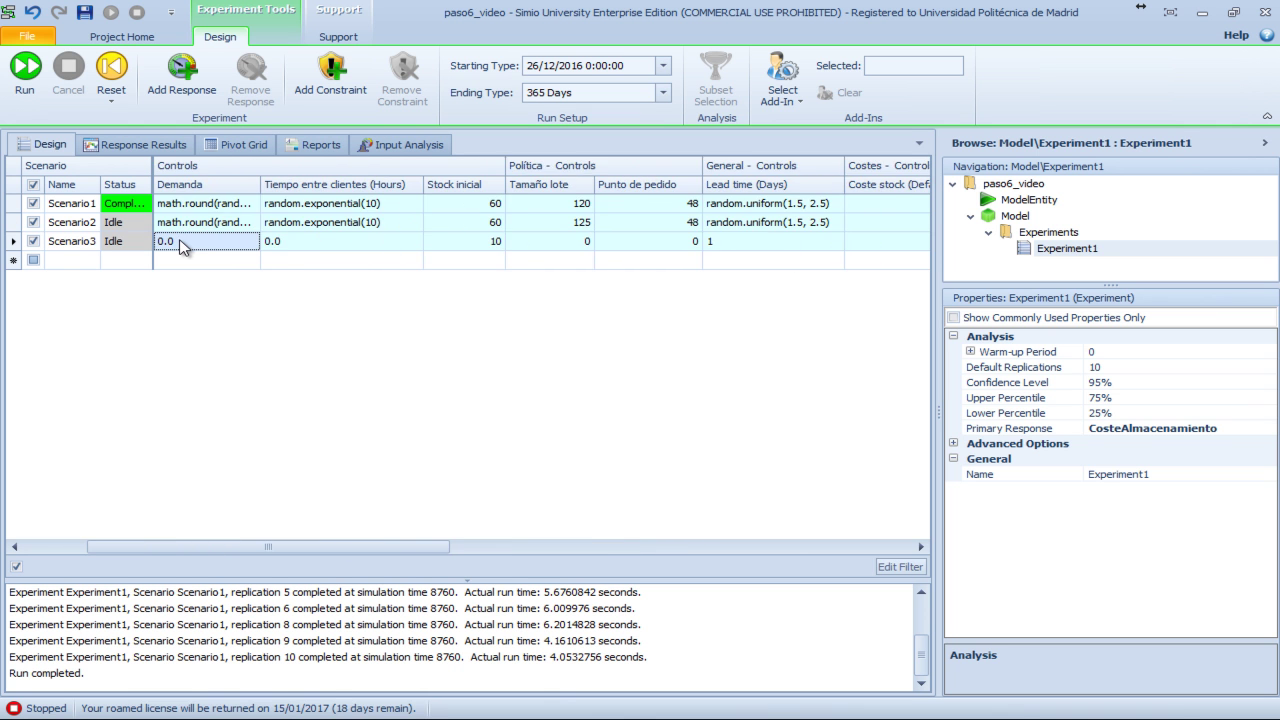
key("shift+Tab")
Set Scenario3's Tamaño lote to 120 and its Punto de pedido to 50
key("Tab")
key("Tab")
key("Tab")
key("Tab")
key("Tab")
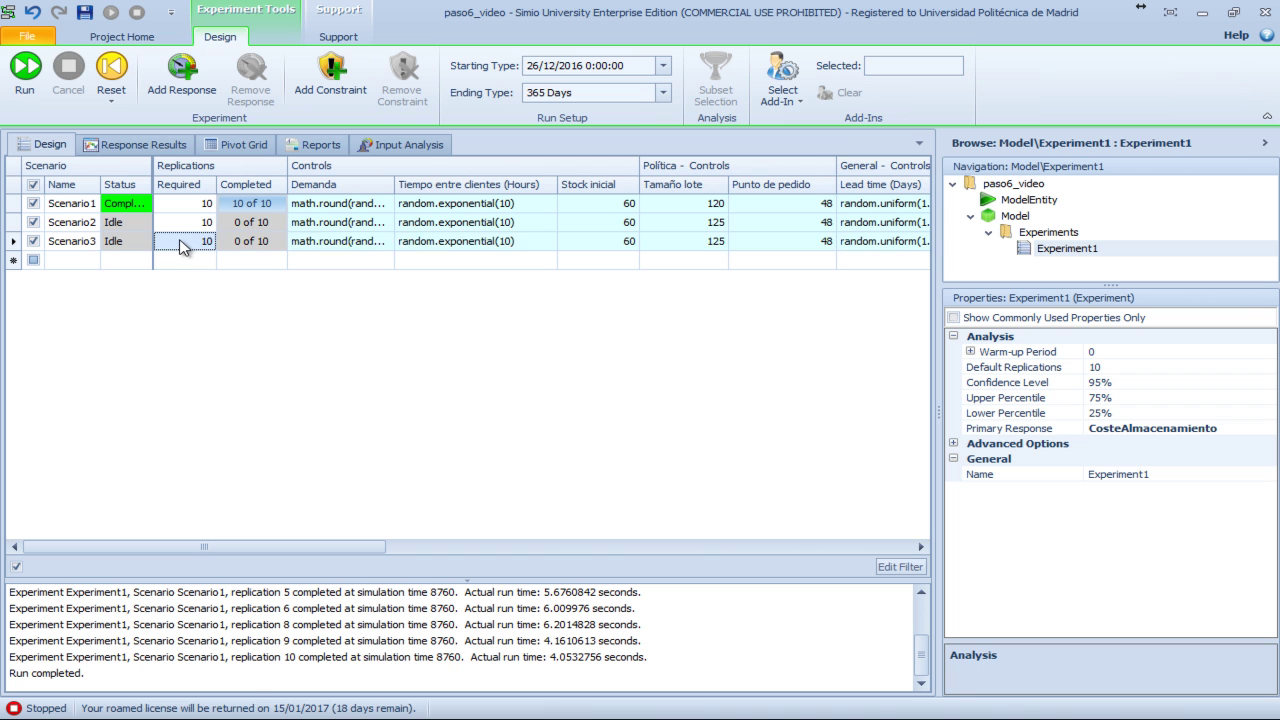
key("shift+Tab")
type("1")
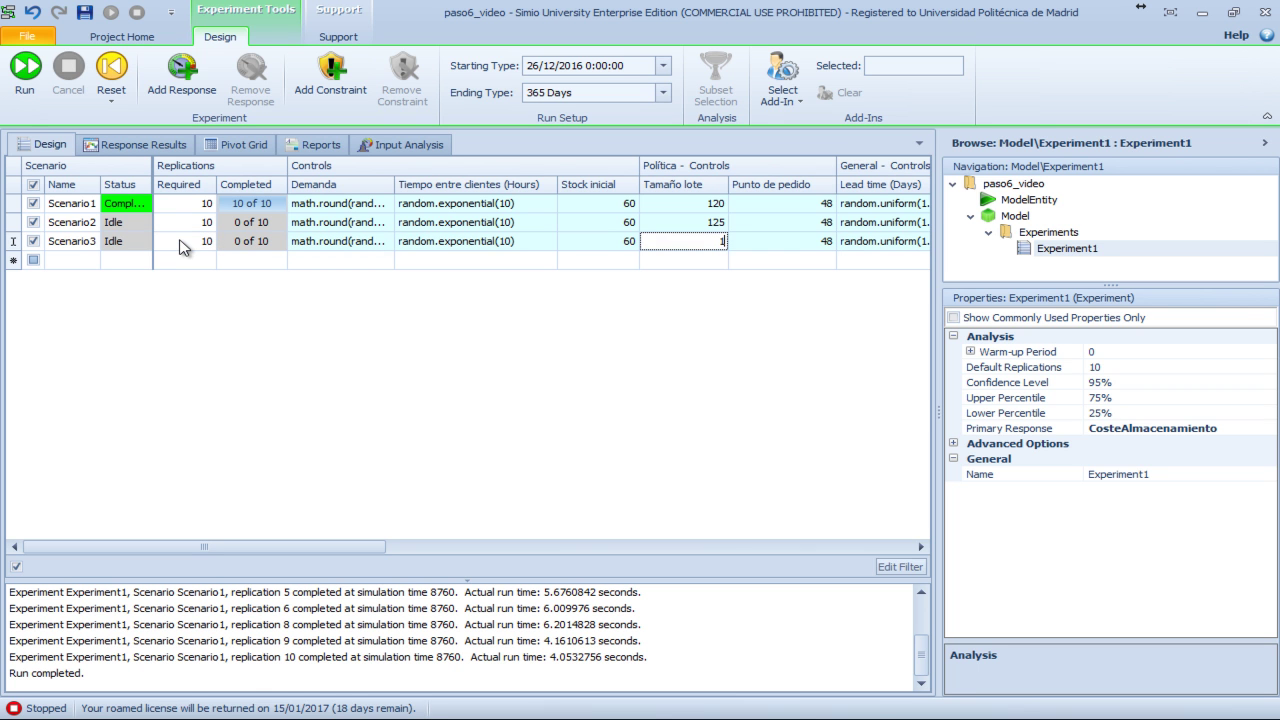
key("Tab")
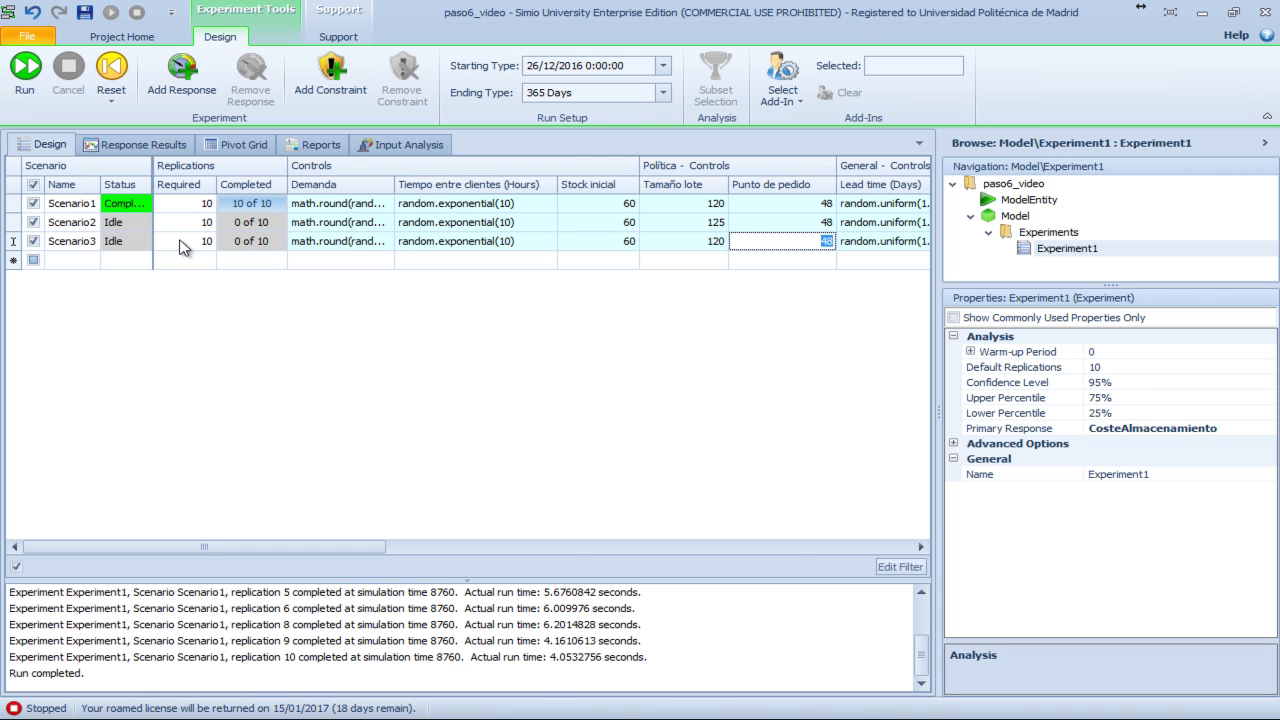
key("Tab")
key("Tab")
key("Tab")
key("Tab")
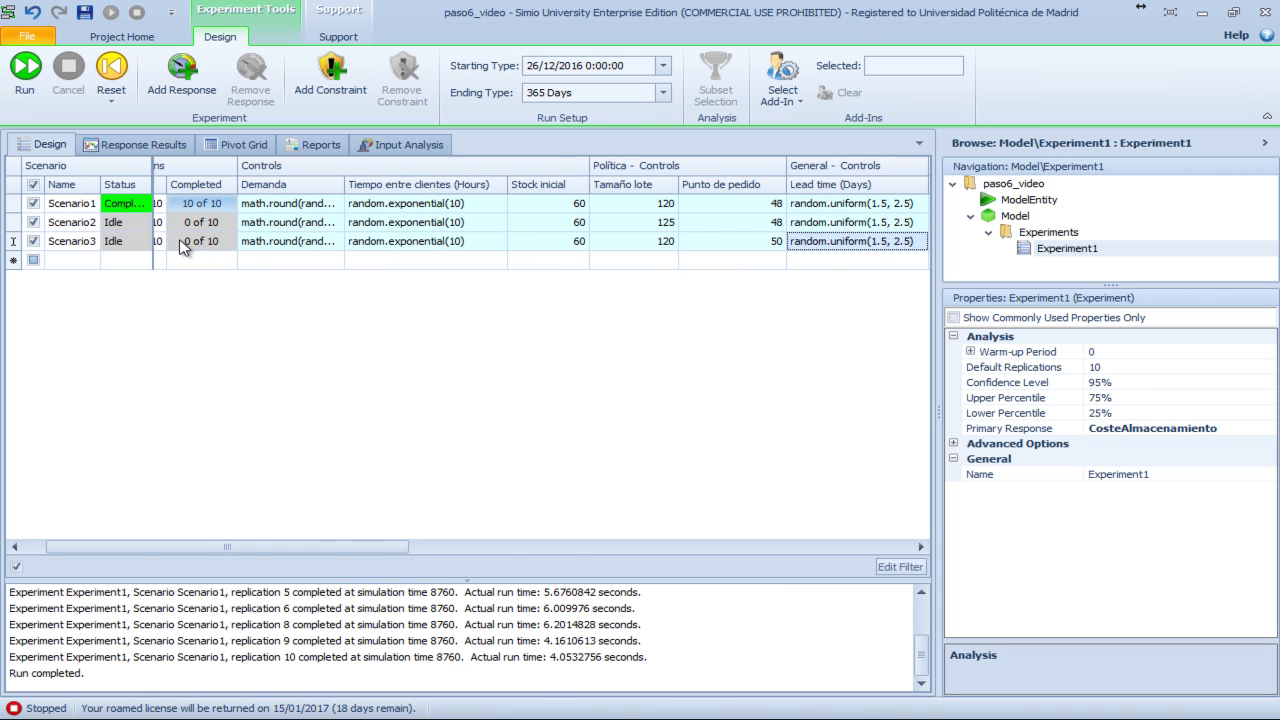
Run the experiment for the added scenarios and show their cost responses, widening the scenario name and status columns
key("Tab")
key("Tab")
key("Tab")
key("Up")
key("shift+Tab")
key("shift+Tab")
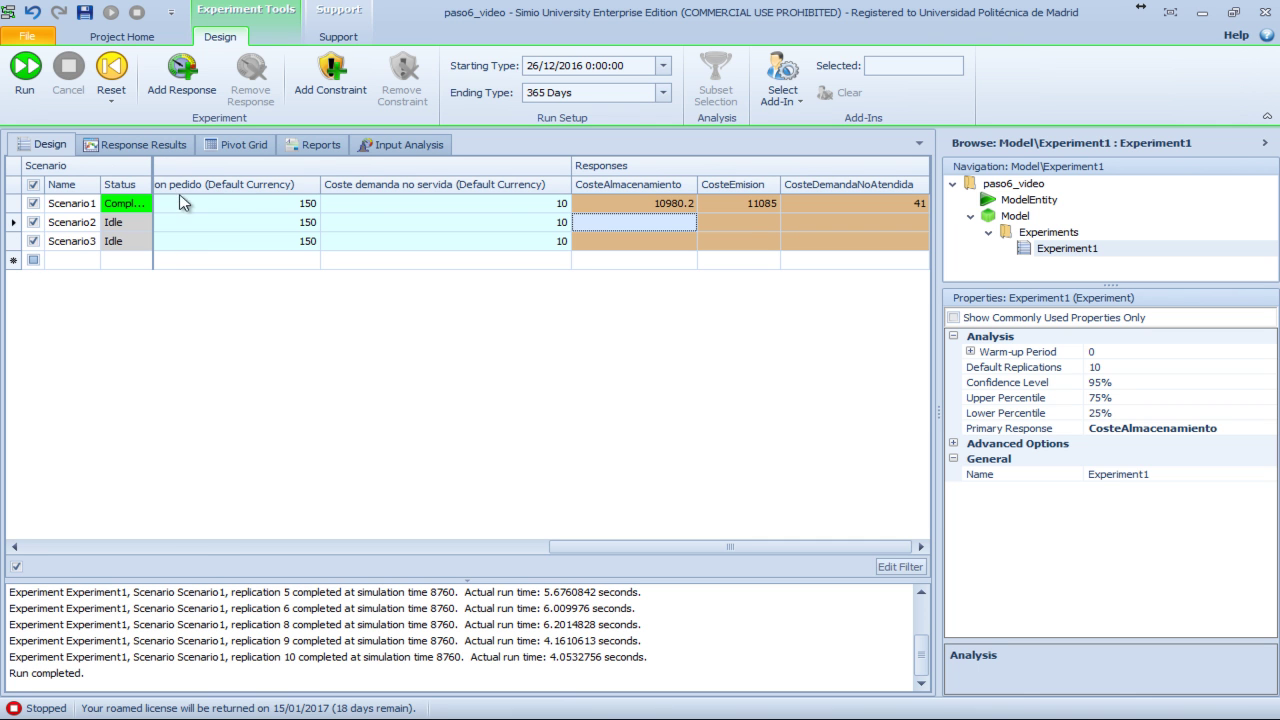
left_click(31, 68)
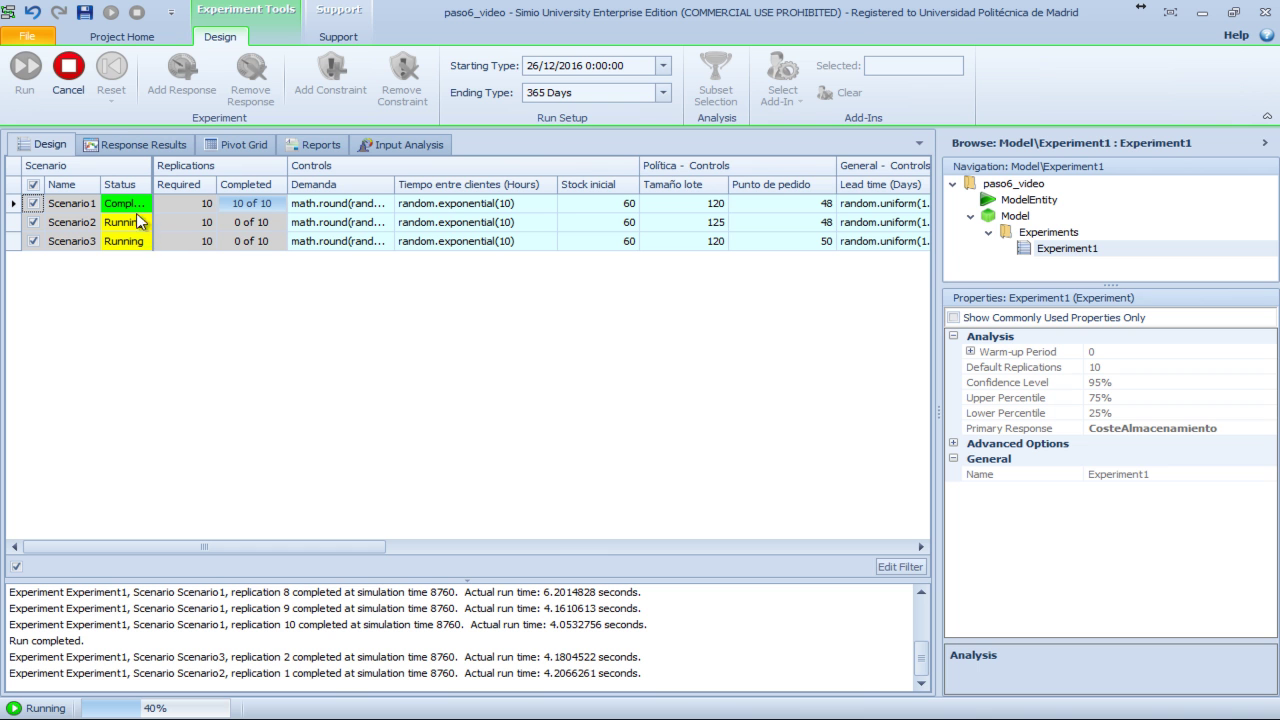
left_click(920, 547)
left_click(902, 546)
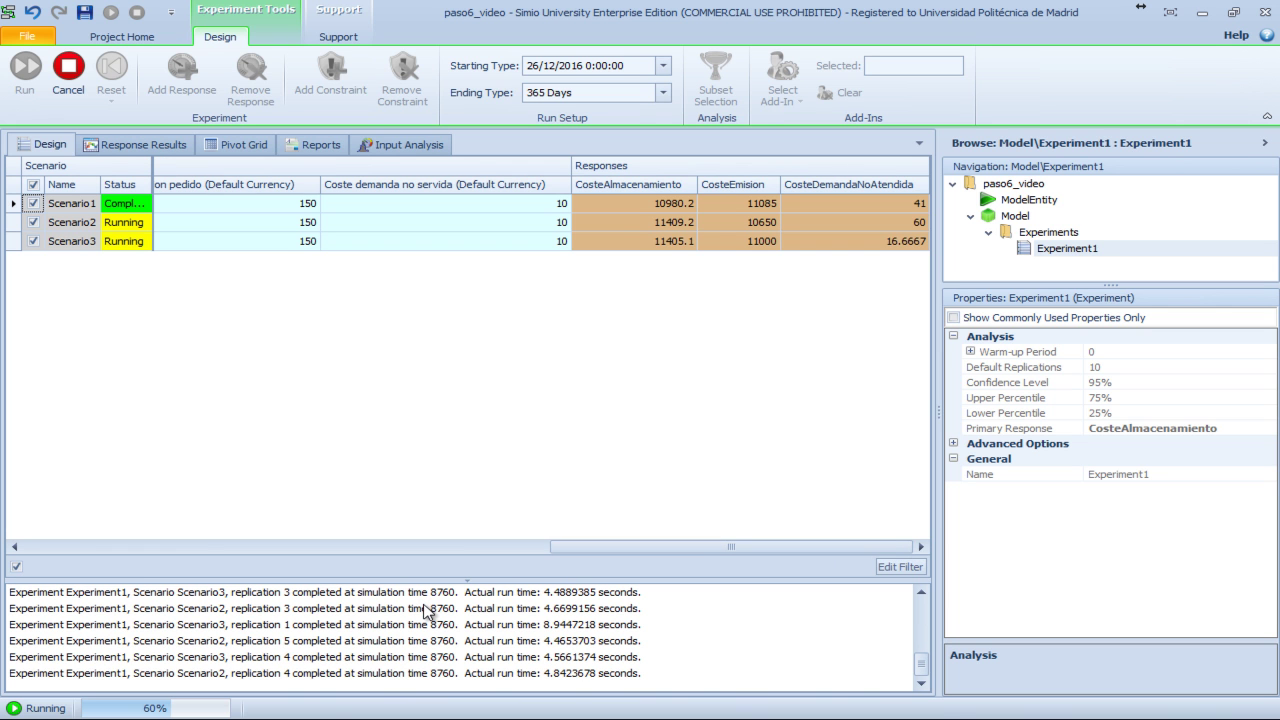
left_click_drag(152, 182, 211, 184)
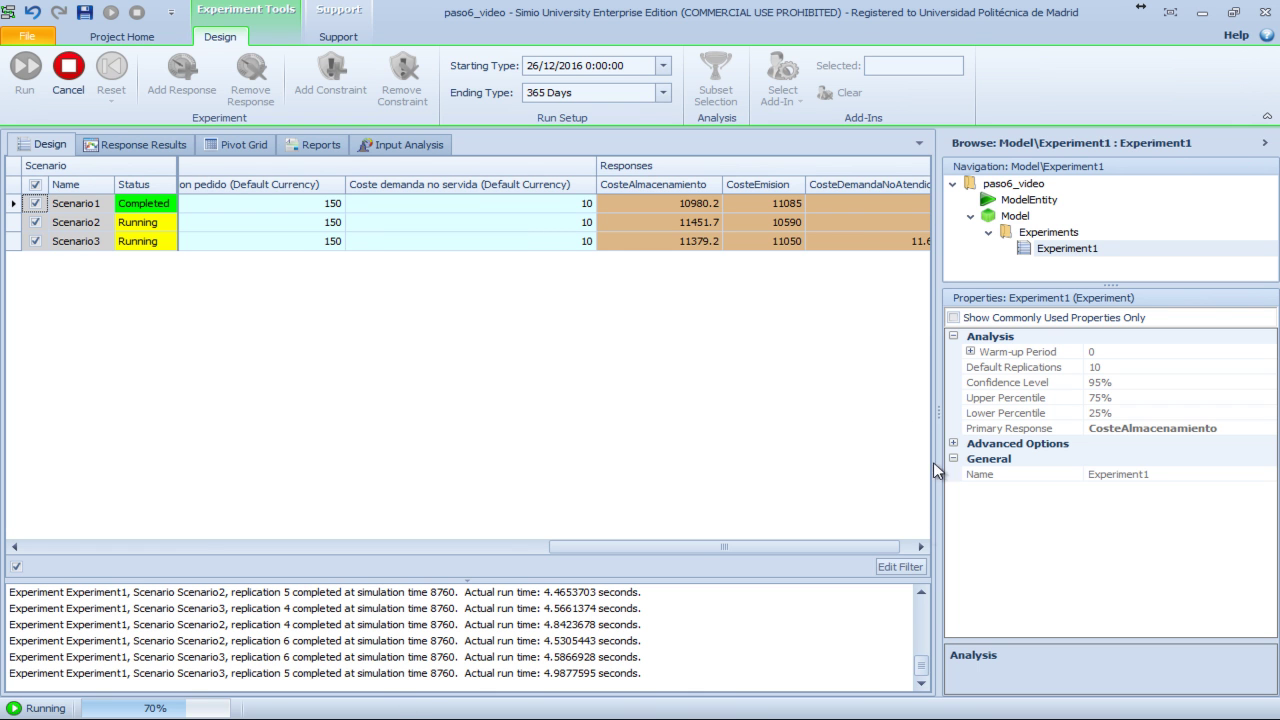
left_click(921, 547)
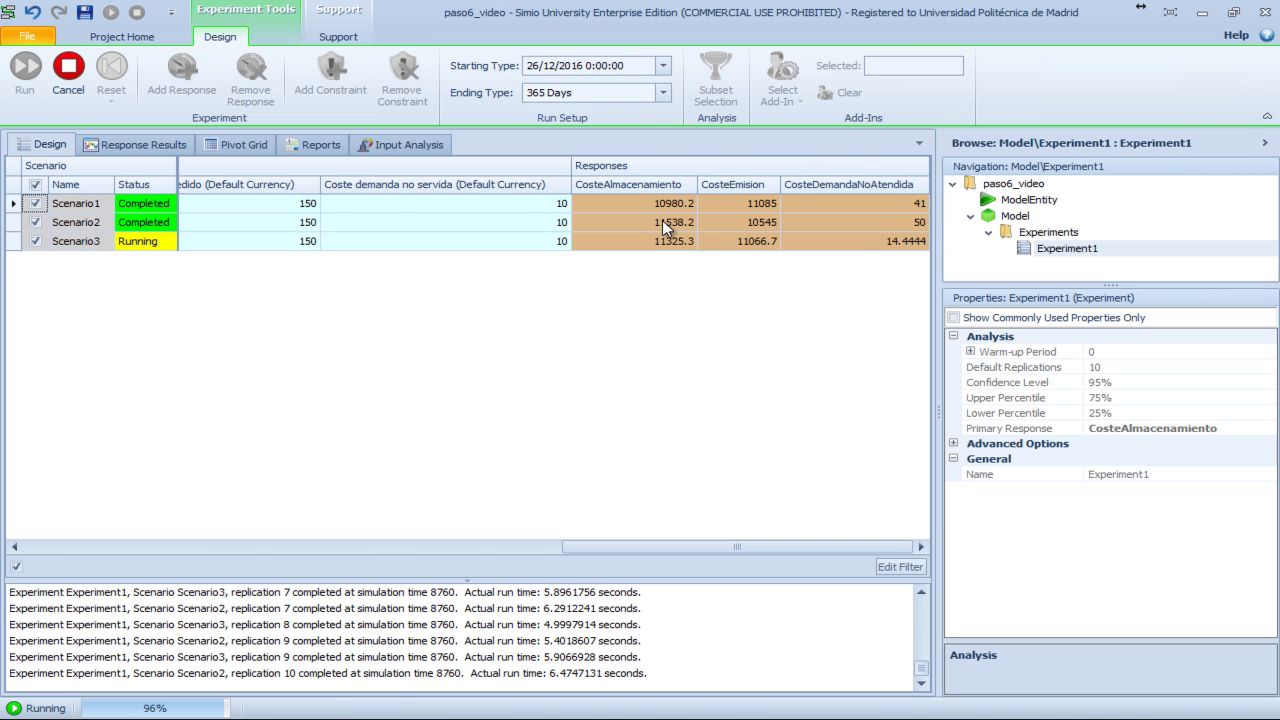
double_click(866, 549)
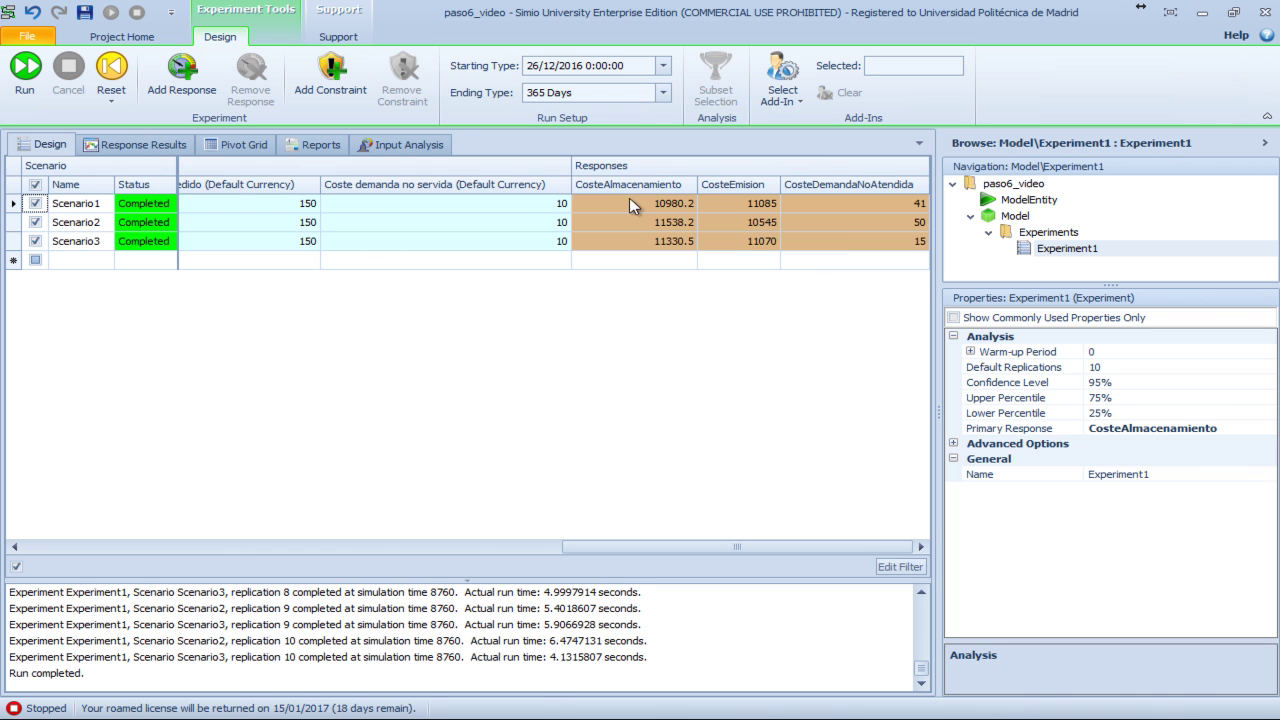
Add a fourth response to the experiment and name it CosteTotal
left_click(190, 88)
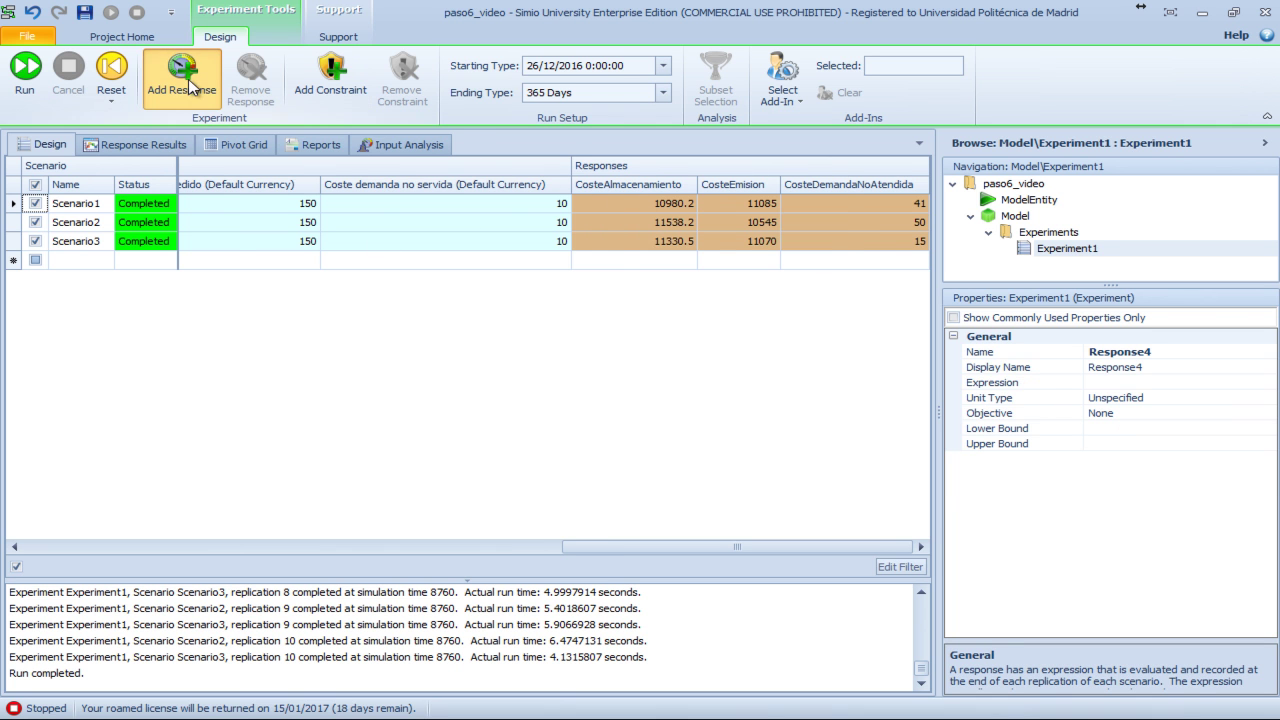
left_click_drag(874, 184, 510, 186)
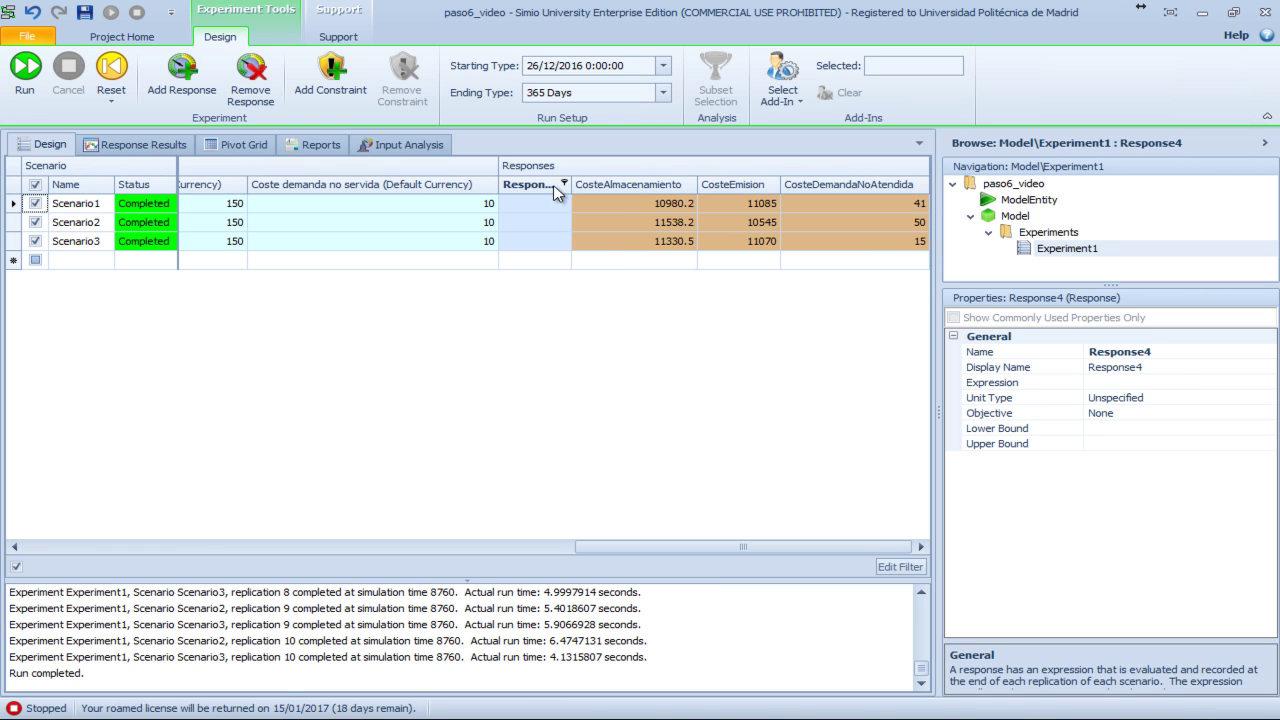
left_click(1148, 358)
type("Cos")
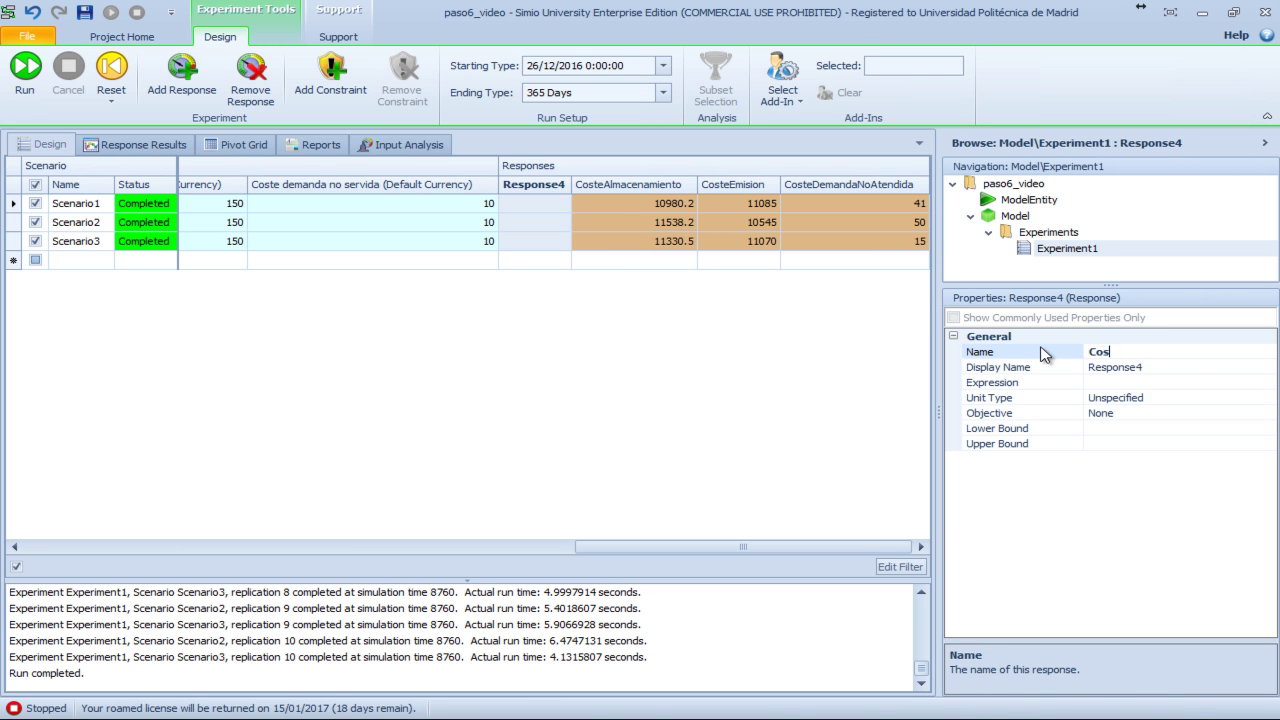
type("teTotal")
key("Return")
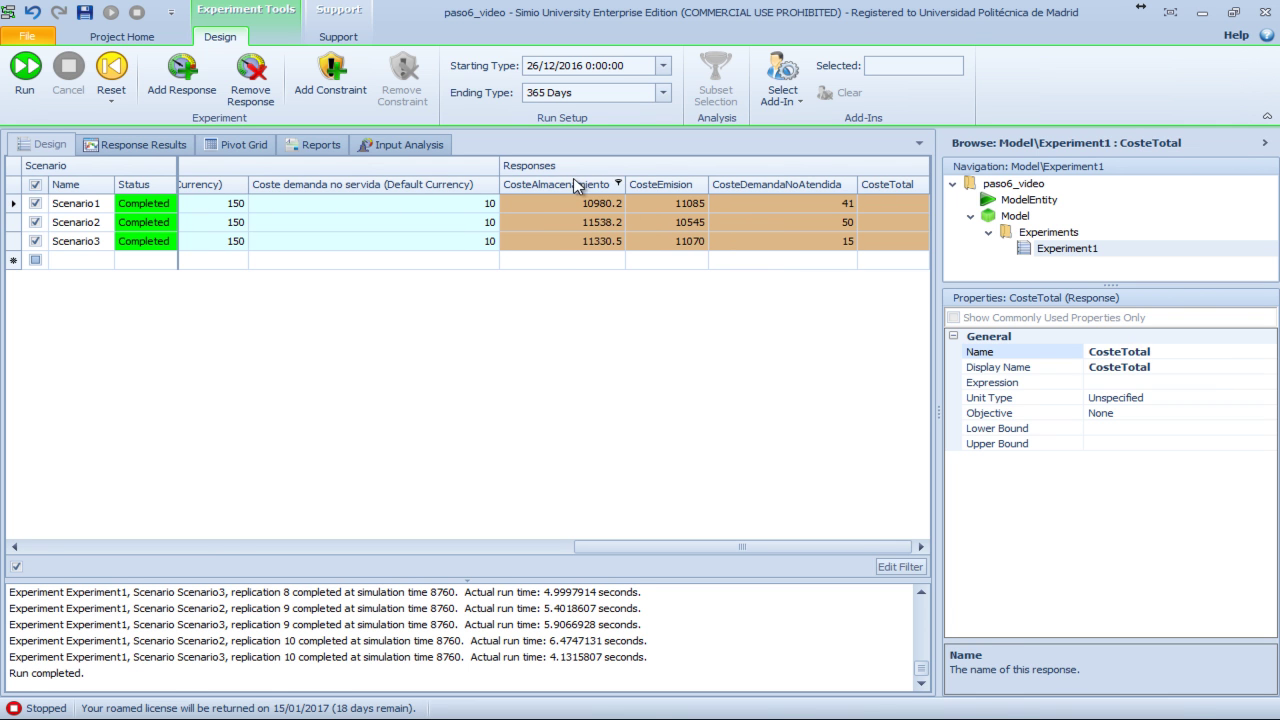
Set CosteTotal's expression to AtenderDemanda.Cost, reusing the expression of the CosteAlmacenamiento response
left_click(580, 184)
left_click(1239, 384)
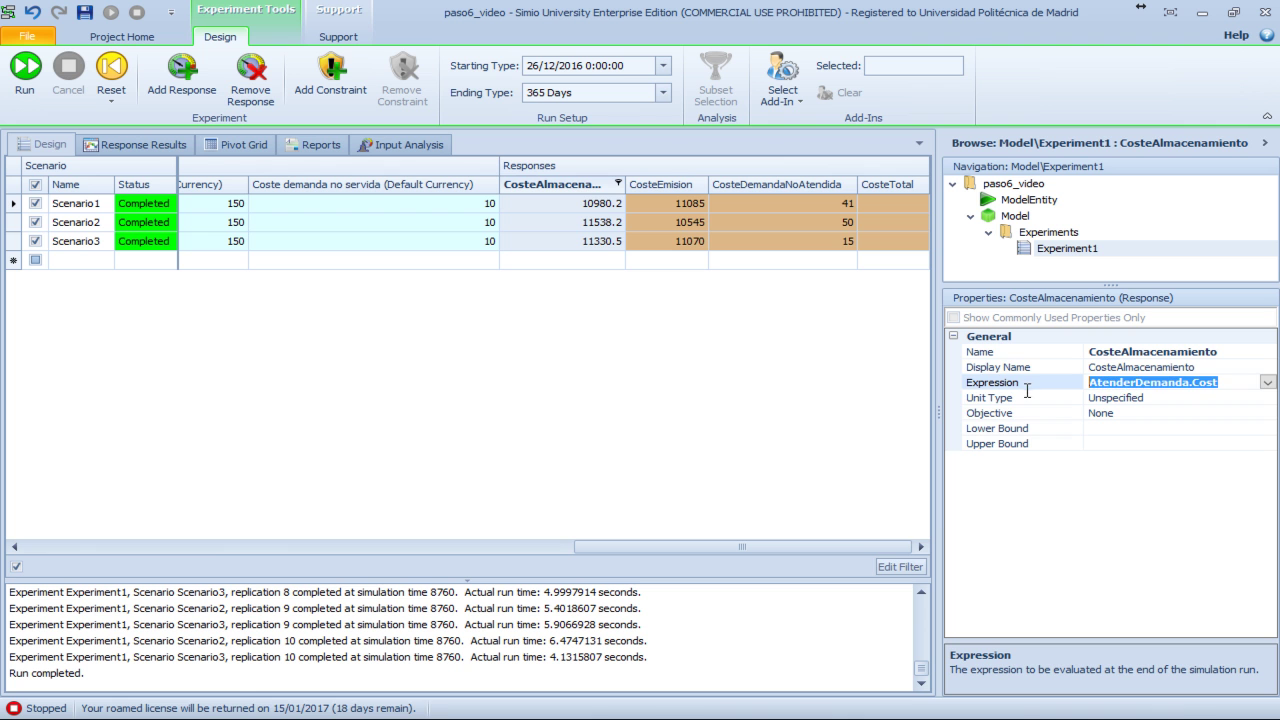
left_click(567, 203)
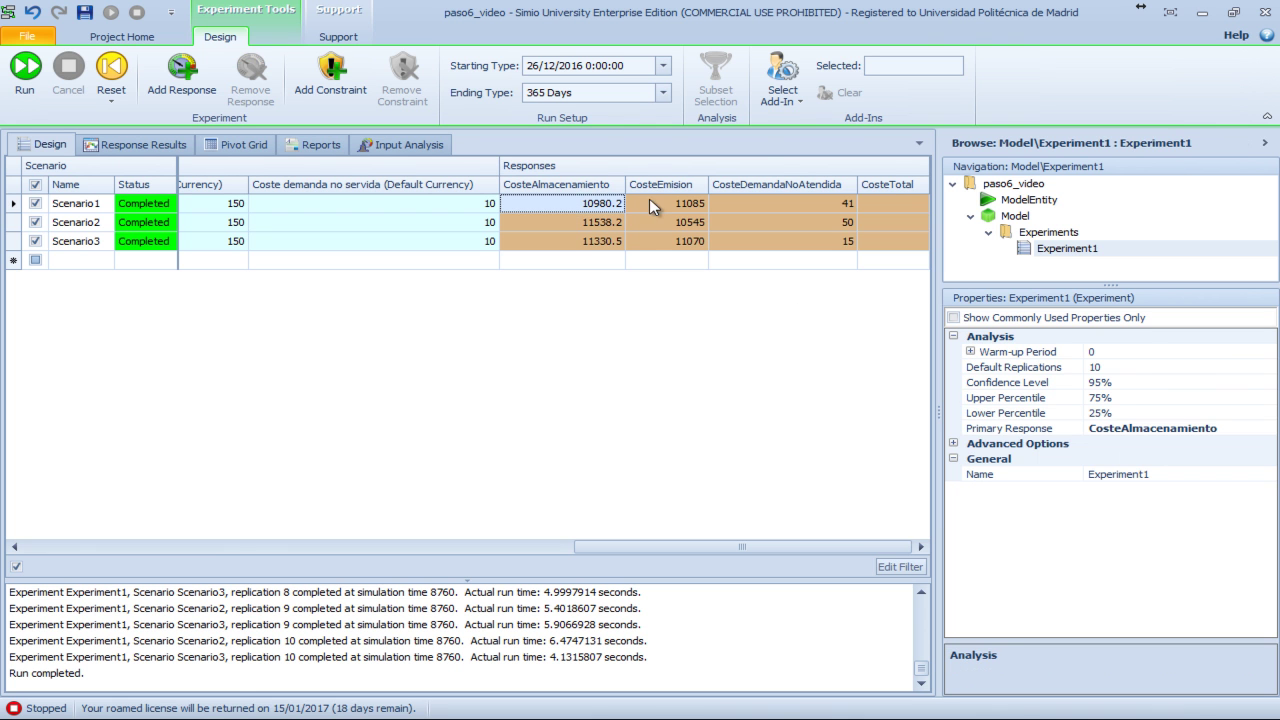
left_click(895, 186)
left_click(1170, 384)
type("AtenderDemanda.Cost")
key("Return")
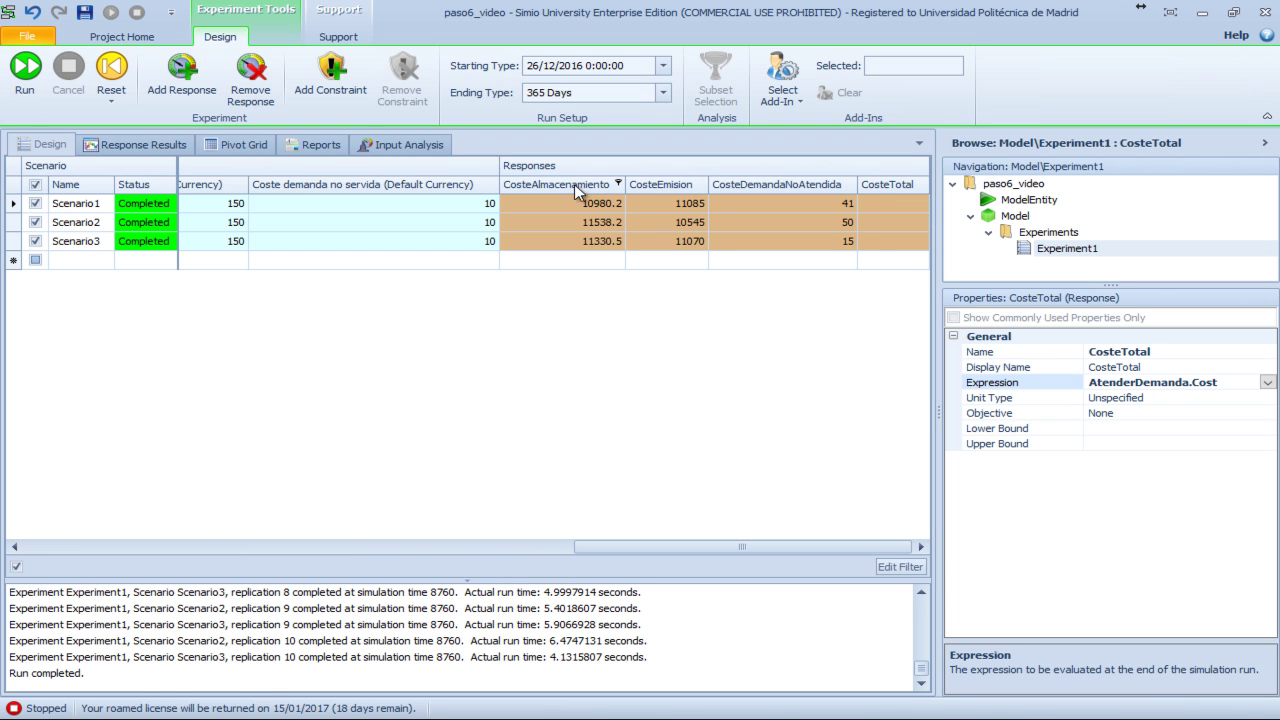
Extend CosteTotal's expression by adding CosteEmision.Value, copied from the CosteEmision response
left_click(668, 188)
left_click_drag(1240, 397, 1017, 382)
key("ctrl+c")
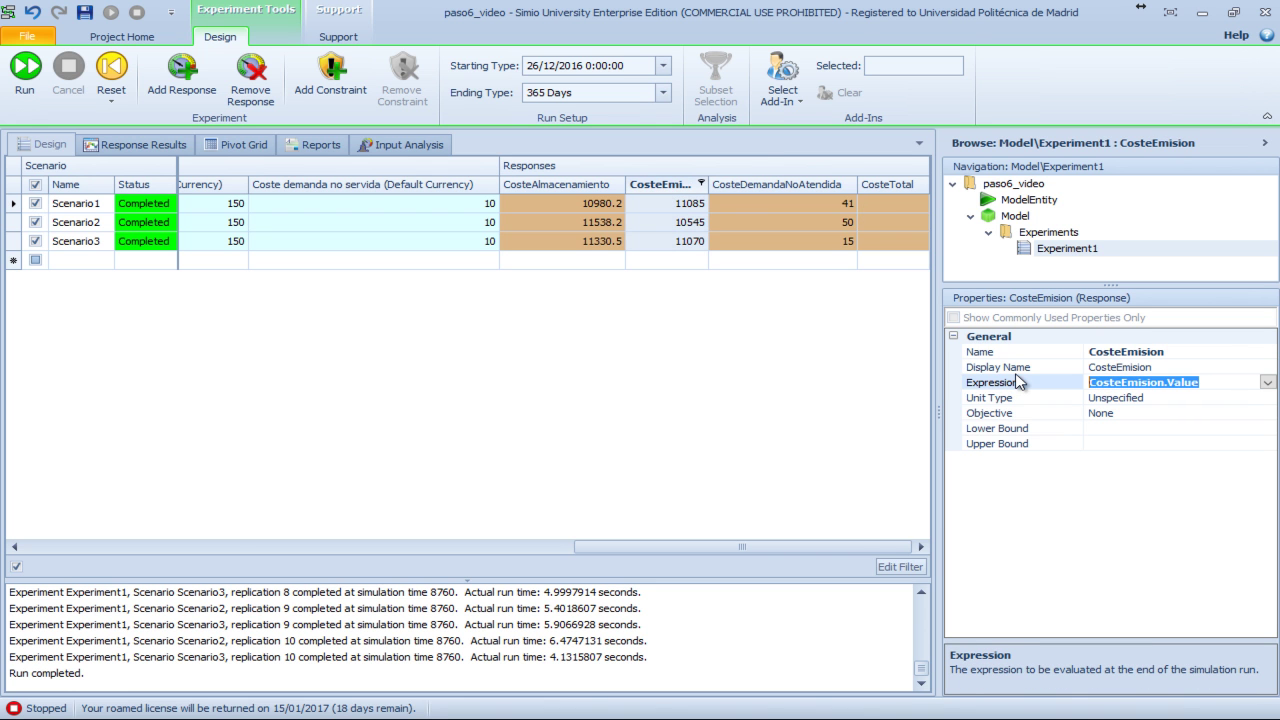
left_click(874, 184)
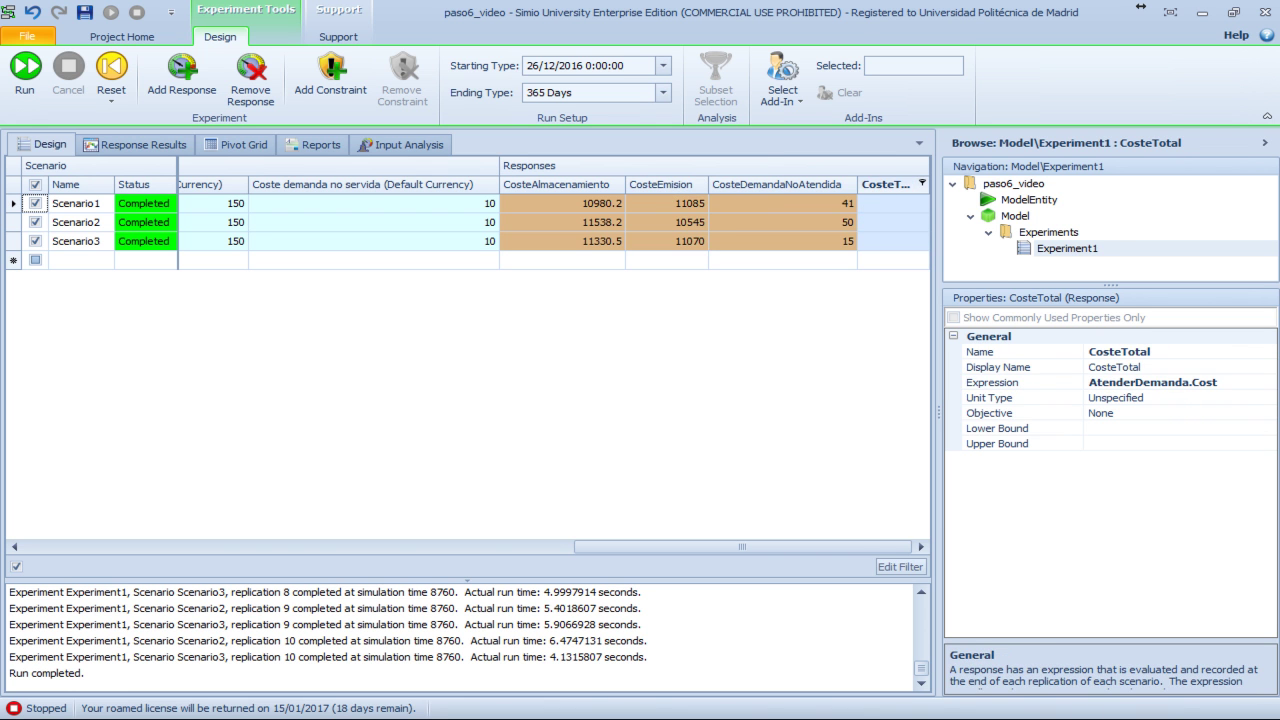
left_click(1203, 384)
left_click(1203, 384)
type("+")
key("ctrl+v")
key("Return")
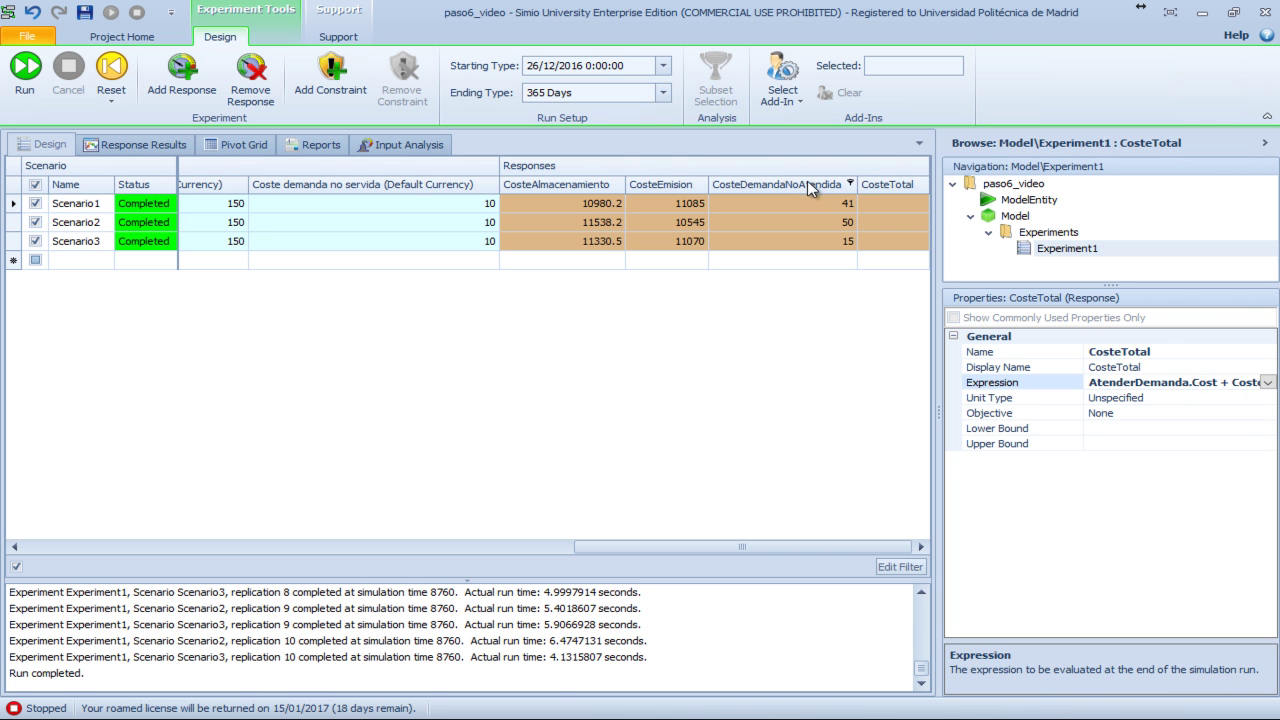
Add the CosteDemandaNoAtendida response's expression to CosteTotal's sum and place CosteTotal ahead of CosteAlmacenamiento in the responses
left_click(810, 188)
left_click(1236, 385)
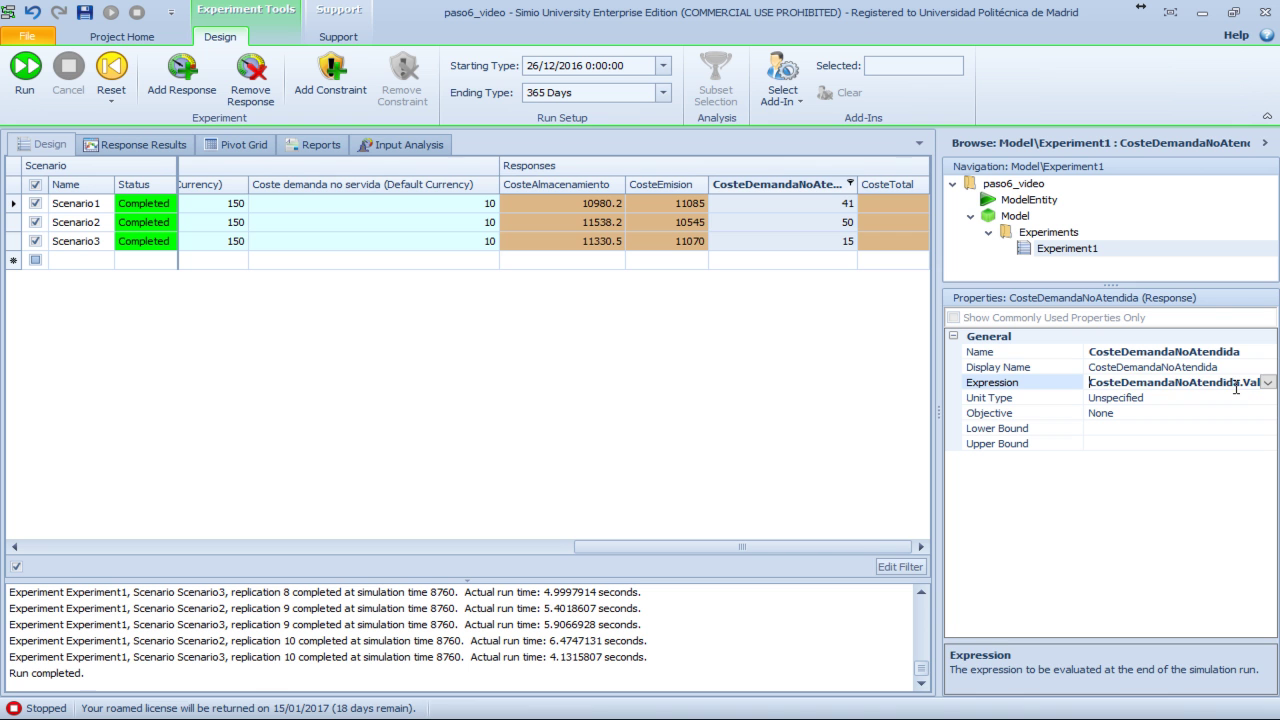
key("ctrl+a")
left_click(887, 184)
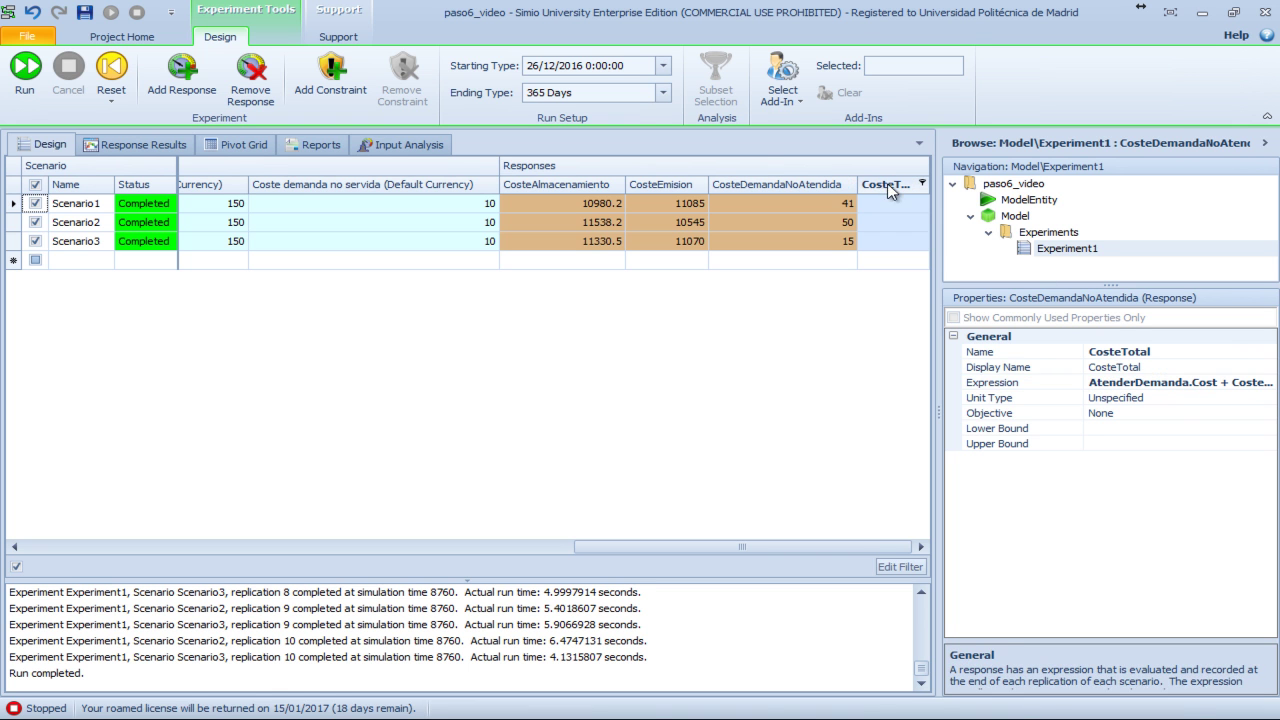
left_click(1185, 386)
key("End")
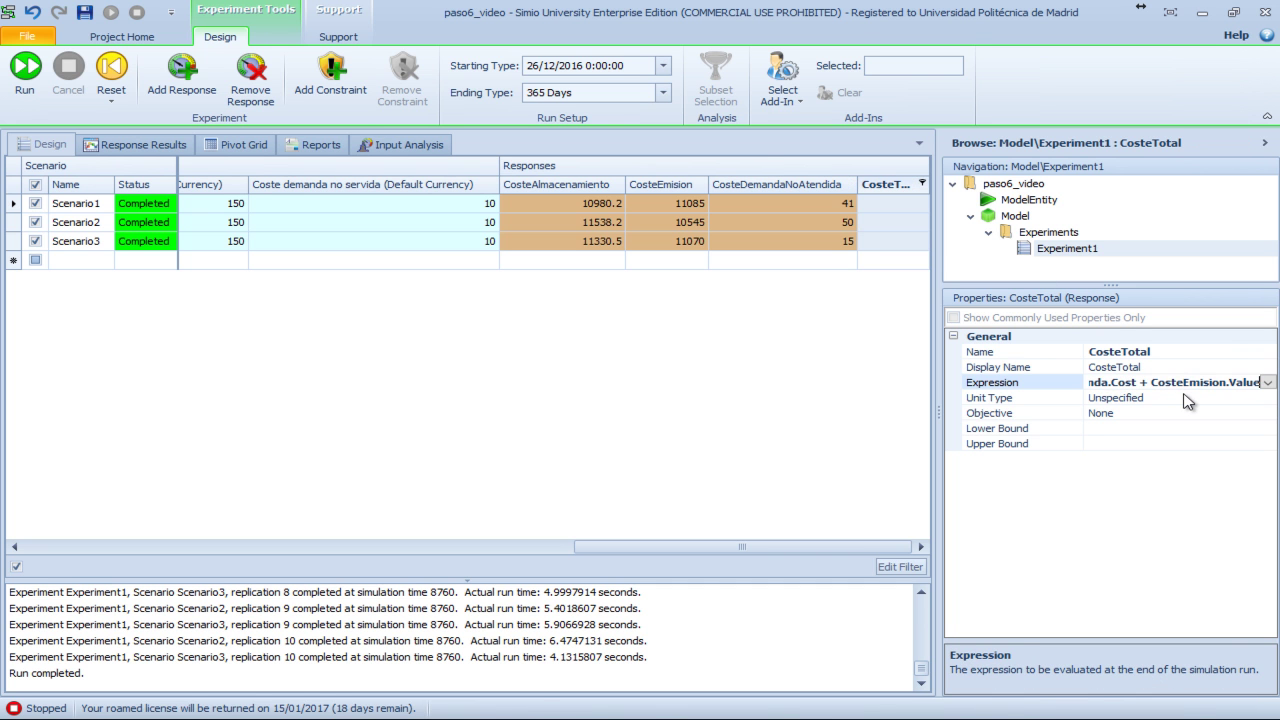
key("Return")
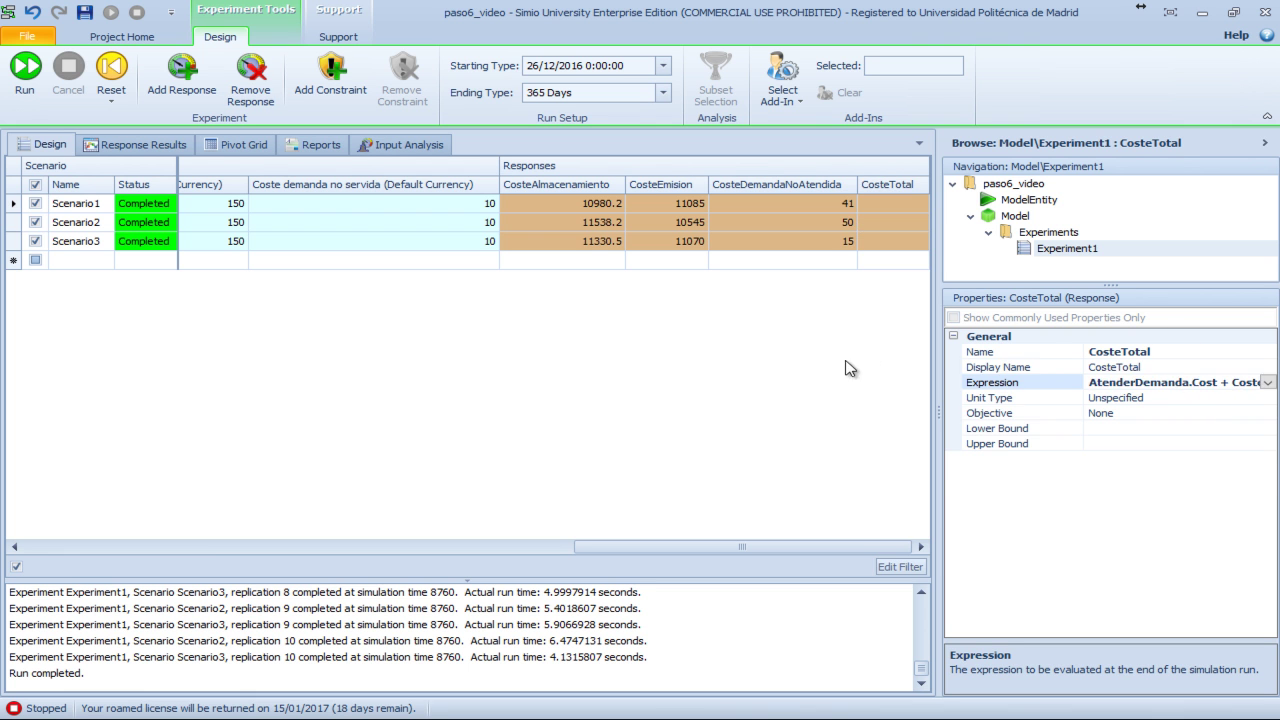
left_click(848, 368)
left_click_drag(900, 184, 550, 186)
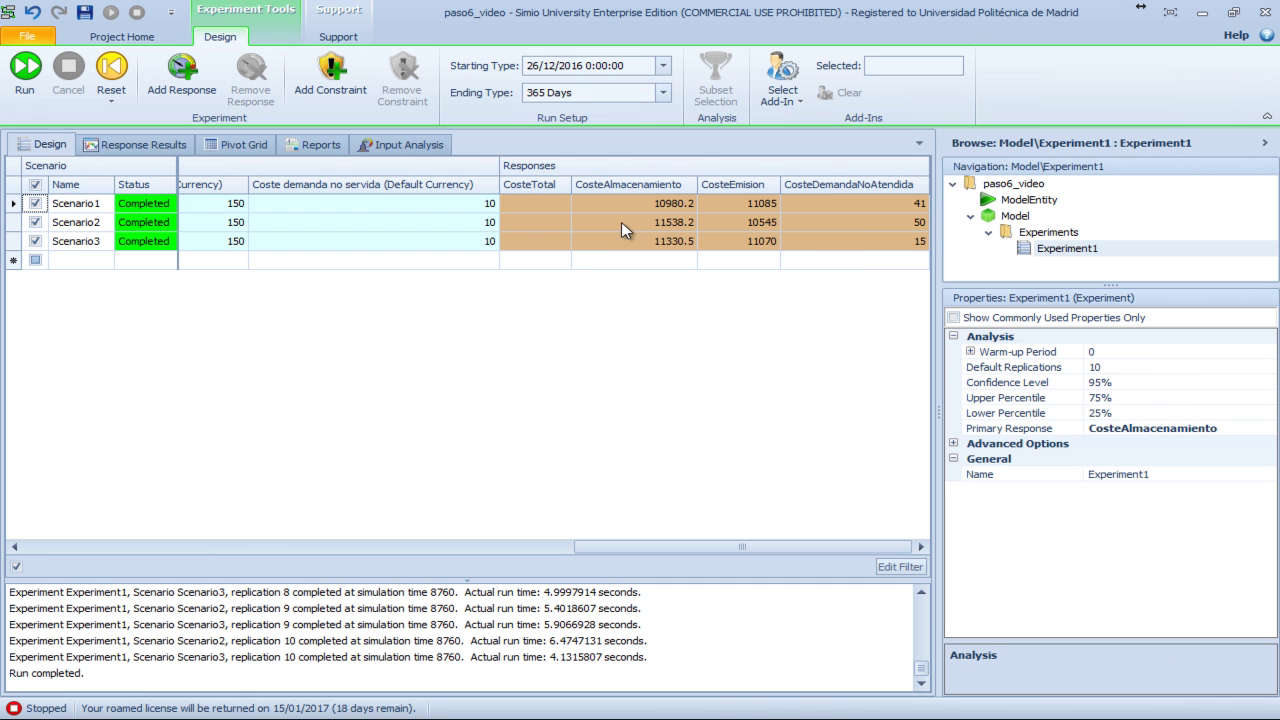
Reset the experiment, run all three scenarios again and show their CosteTotal responses
left_click(30, 68)
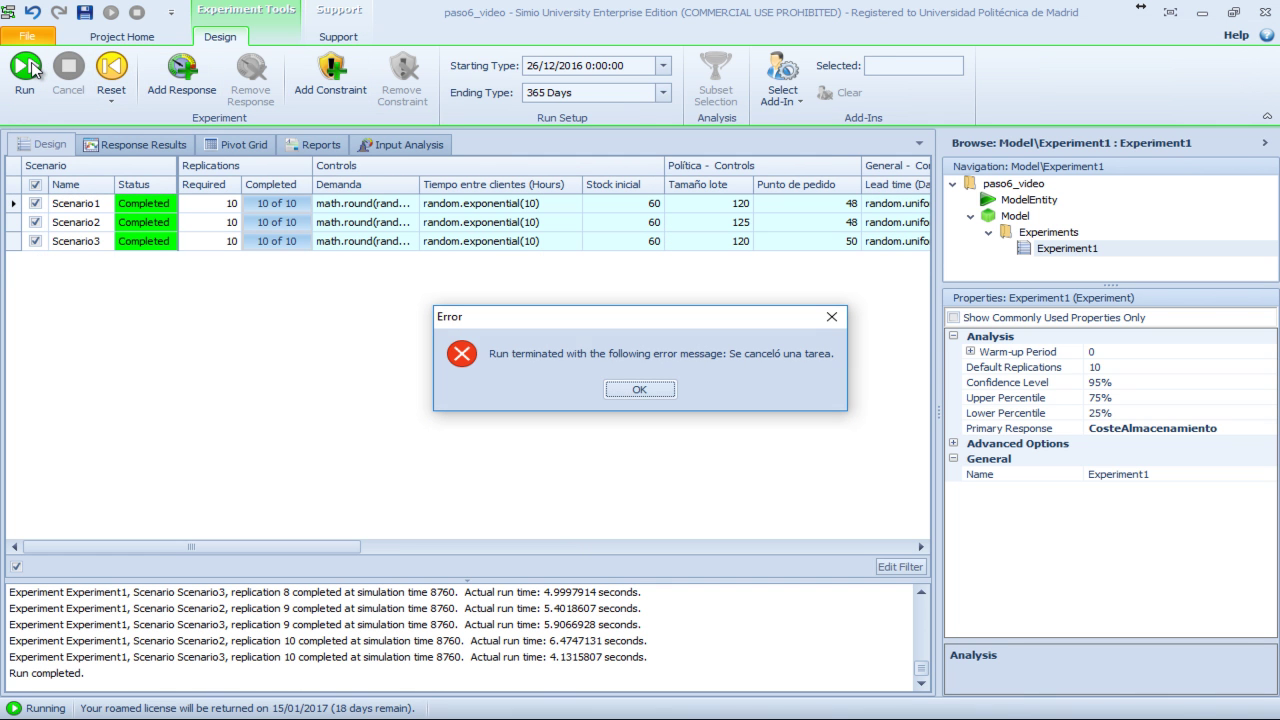
left_click(652, 385)
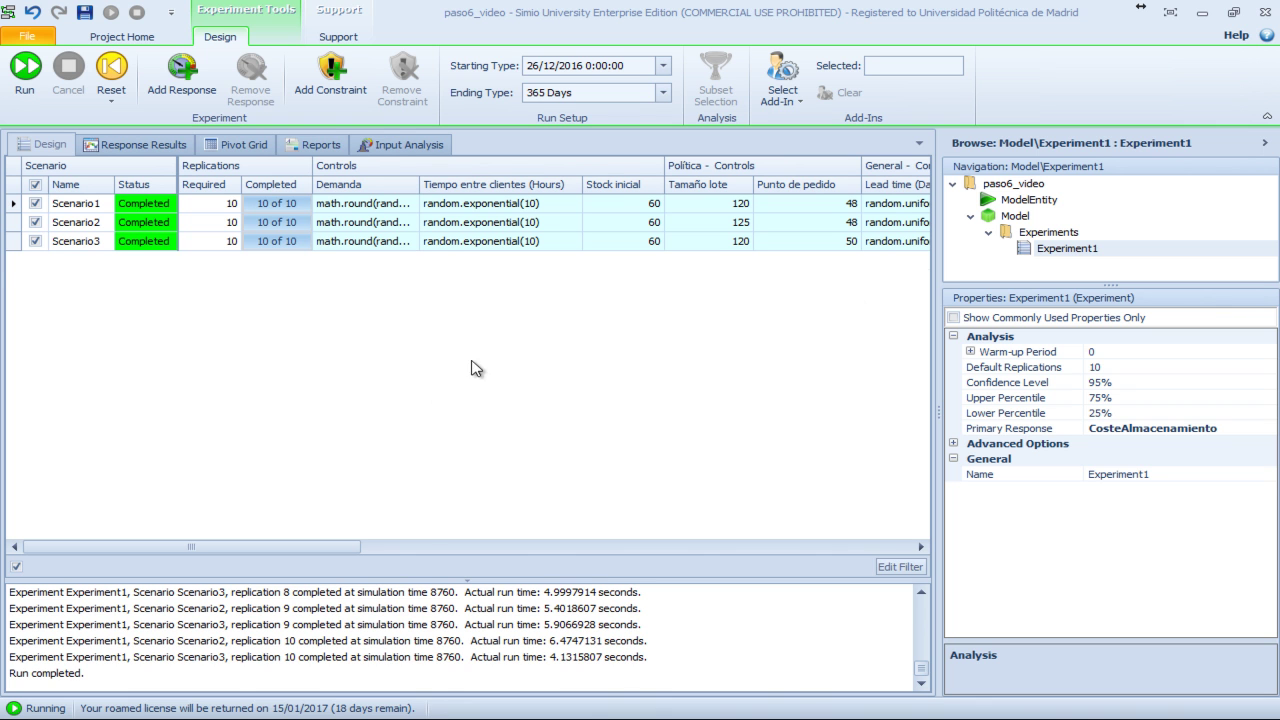
left_click(122, 80)
left_click(28, 74)
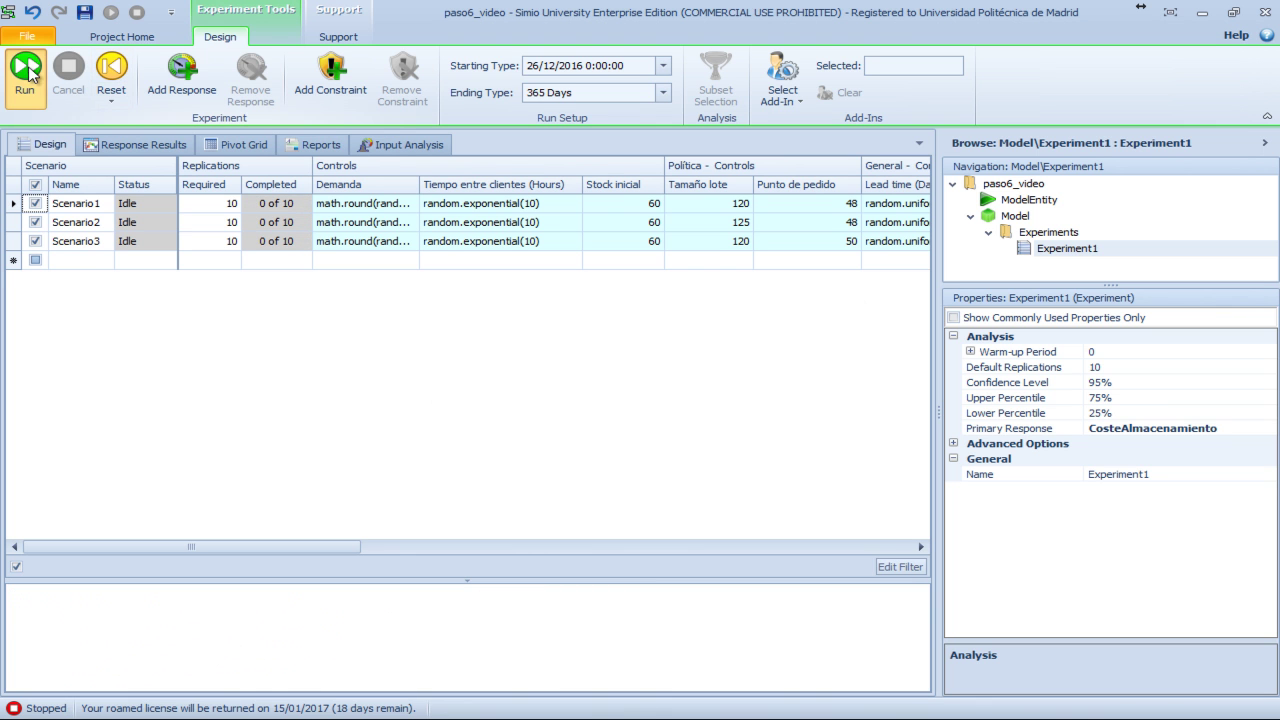
left_click(895, 547)
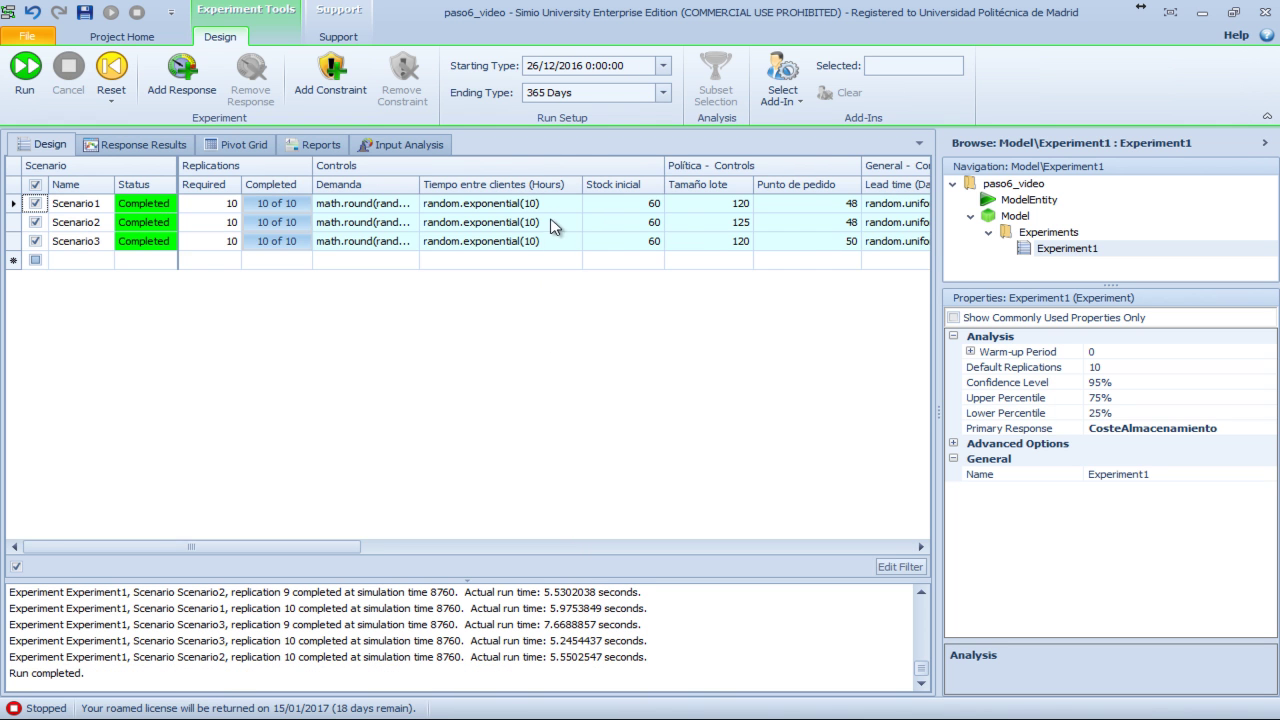
left_click(888, 551)
left_click(888, 551)
left_click(888, 551)
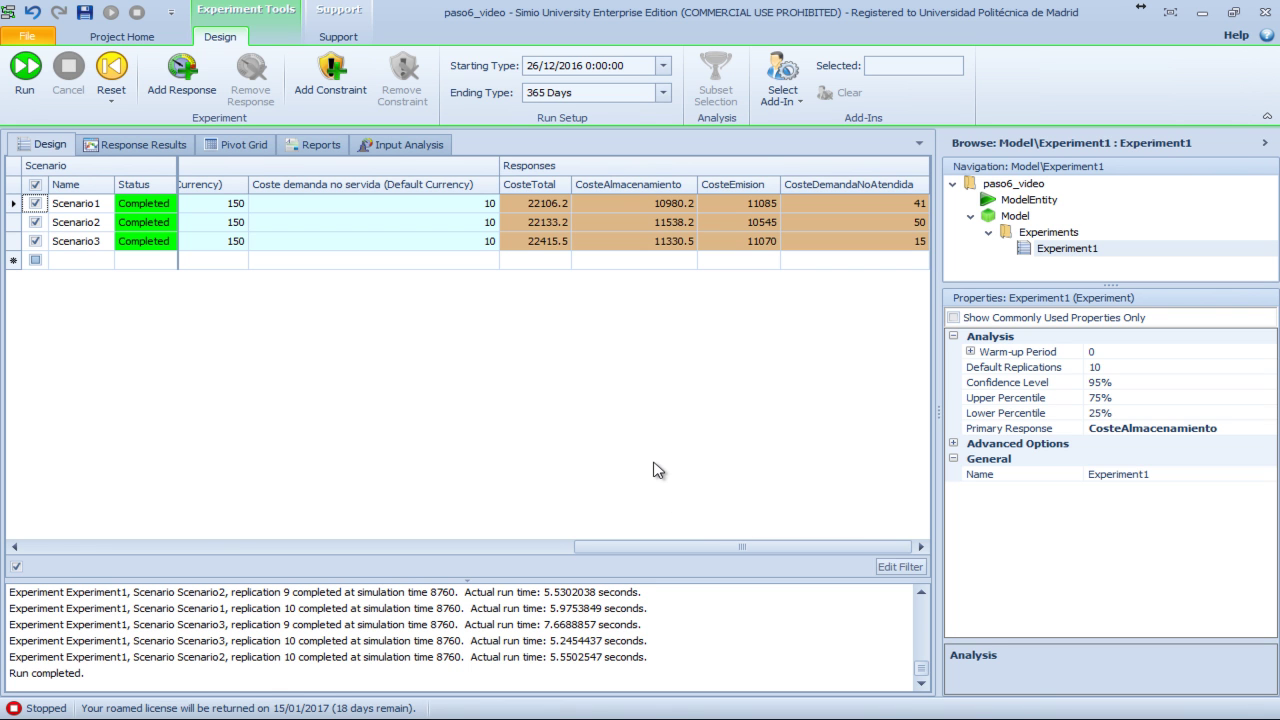
Look through the available experiment add-ins, including Select Best Scenario using KN and OptQuest for Simio, without applying any
left_click(780, 100)
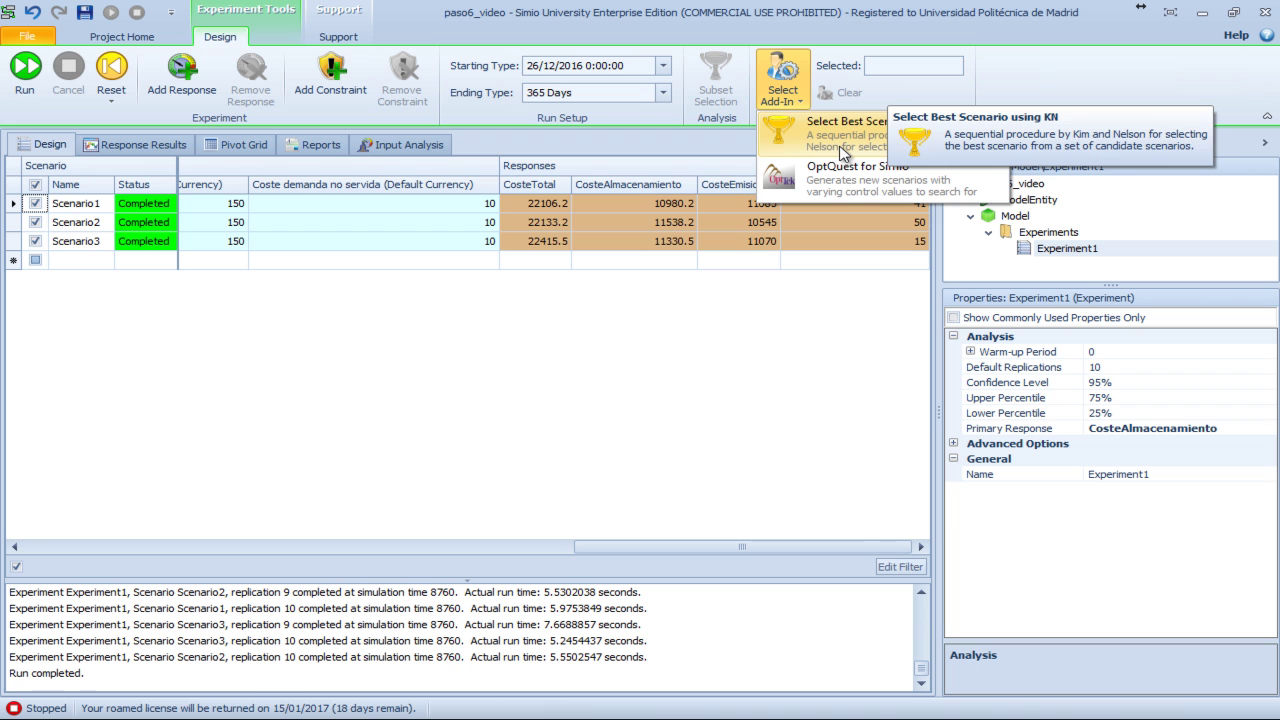
left_click(697, 353)
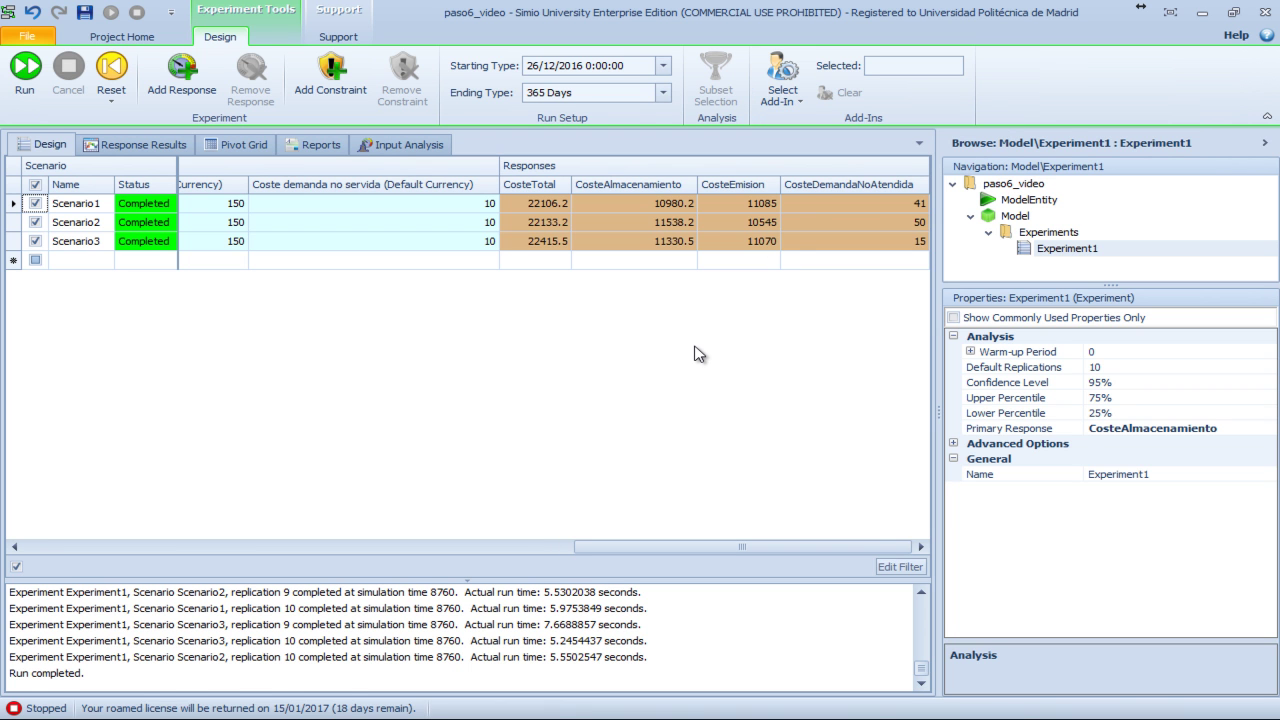